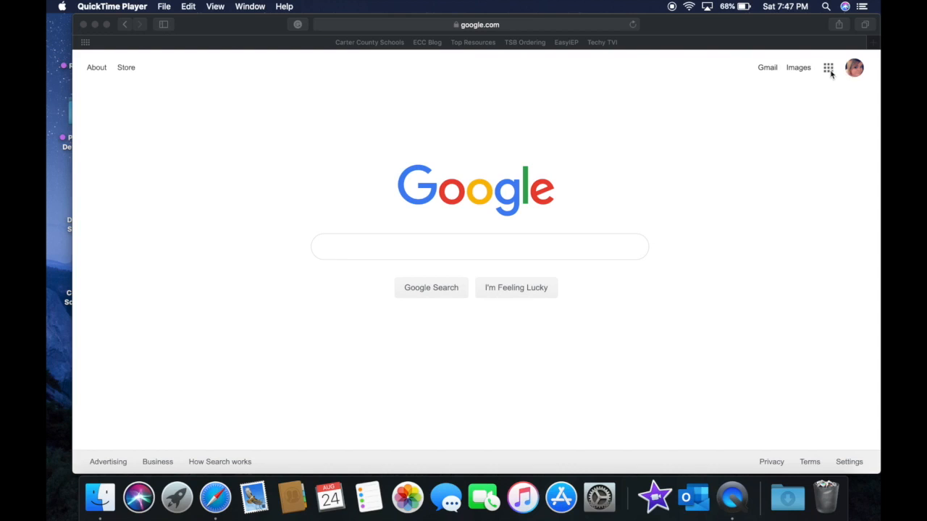
- Open Google Forms from the full list of Google apps
click(830, 71)
click(830, 71)
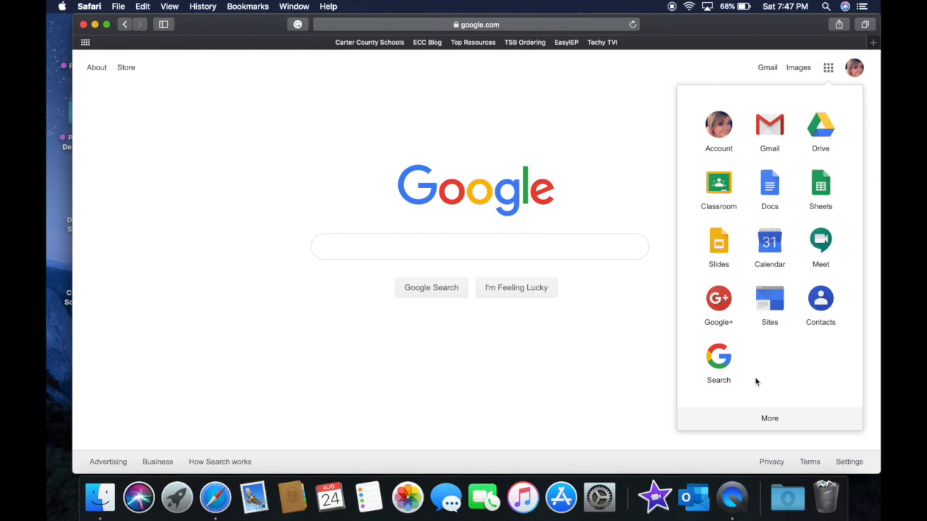
click(770, 421)
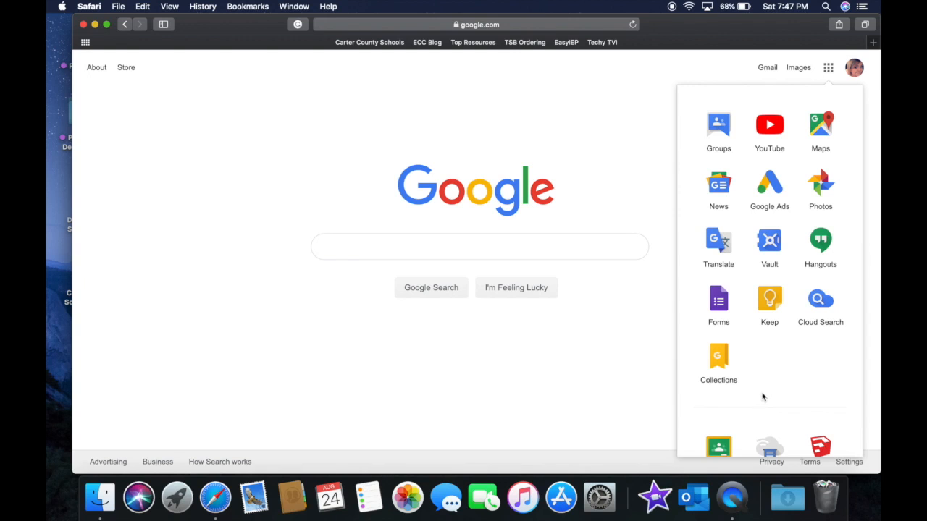
scroll(762, 396, down, 3)
scroll(762, 397, up, 10)
scroll(762, 397, down, 5)
scroll(762, 396, up, 2)
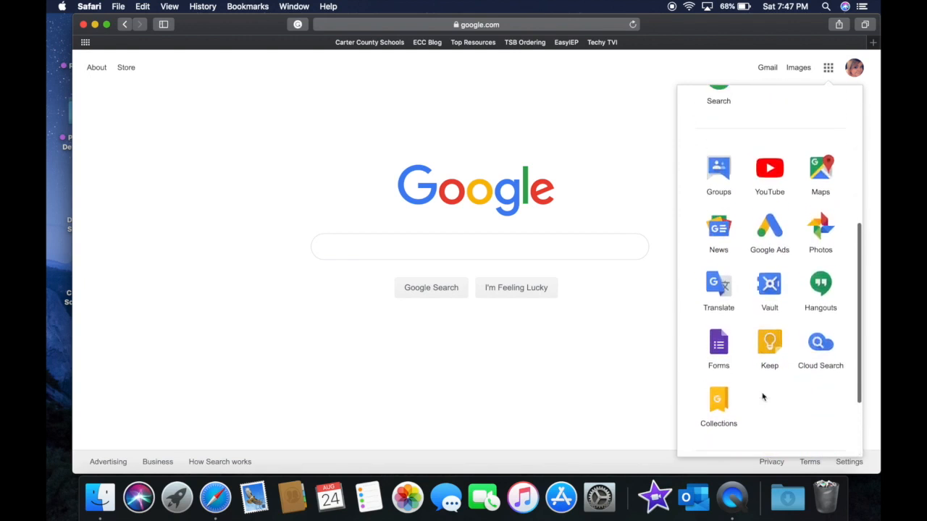
click(720, 341)
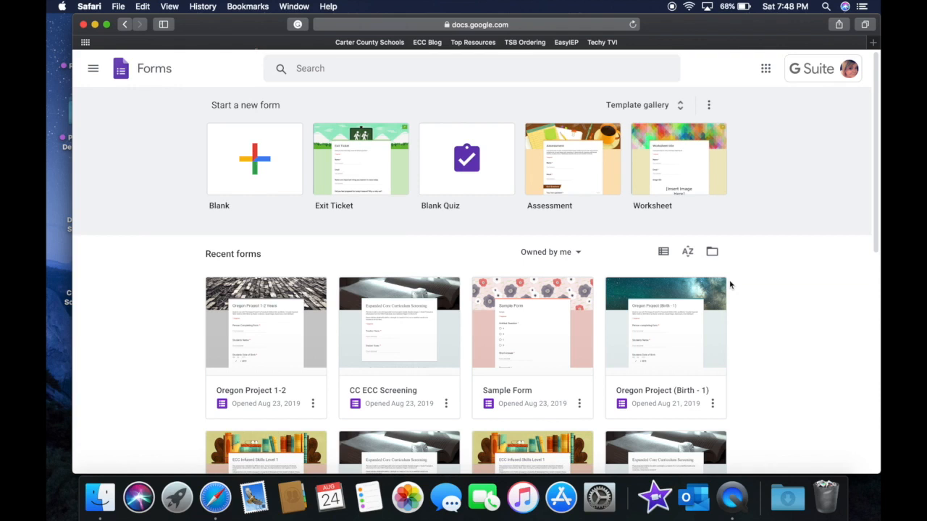
- Open the Item Request Form from the recent forms and look through its questions
scroll(730, 285, down, 3)
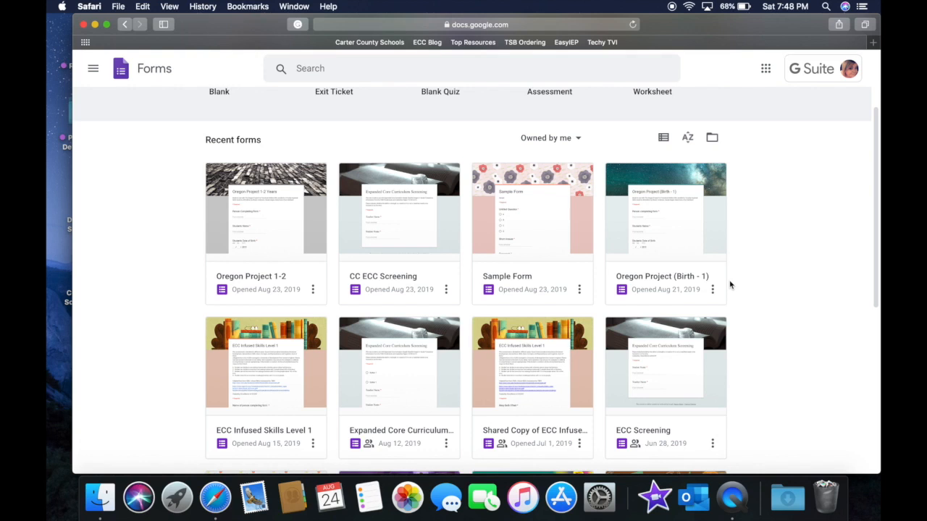
scroll(730, 285, down, 5)
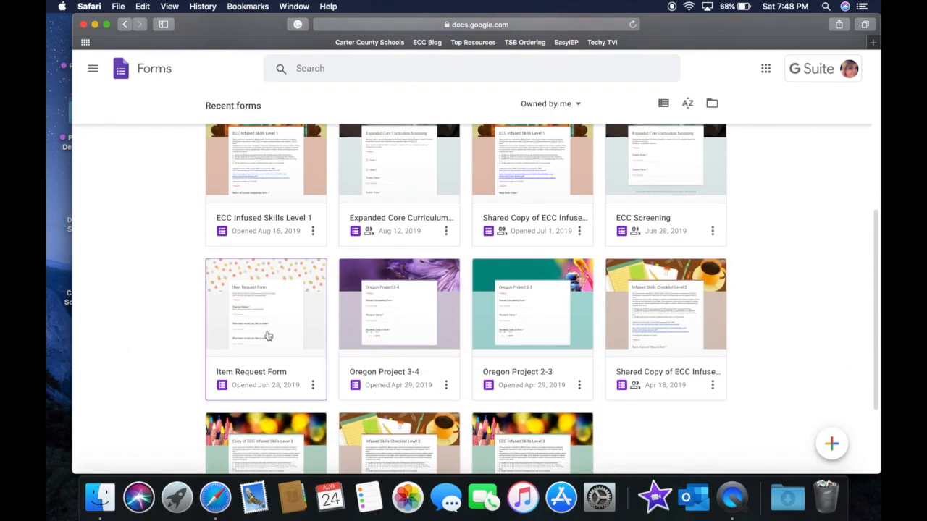
click(268, 325)
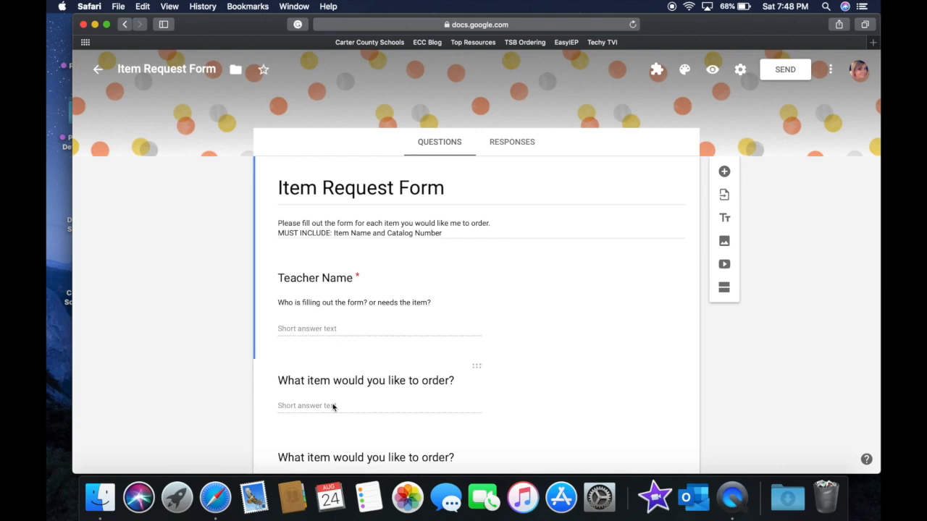
scroll(333, 407, down, 3)
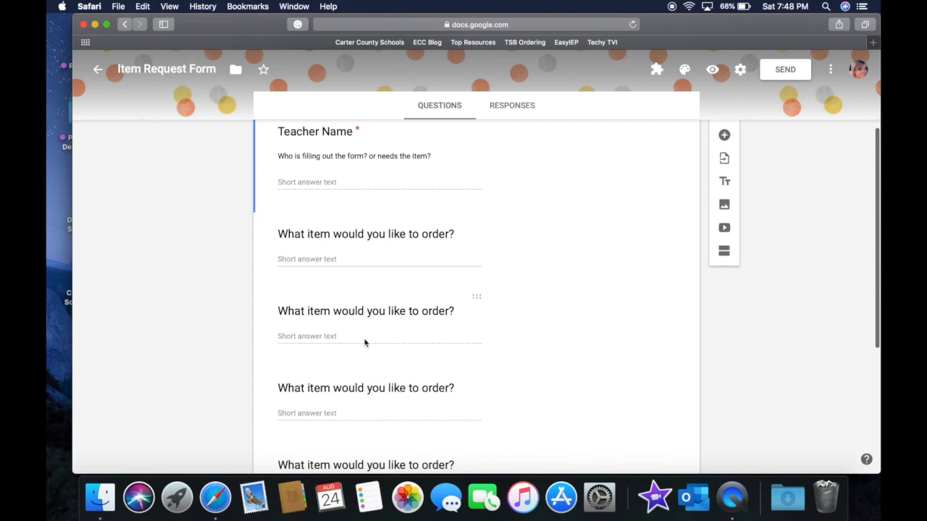
scroll(364, 343, down, 3)
scroll(558, 329, up, 6)
- Turn on email notifications for new responses to the Item Request Form
click(516, 143)
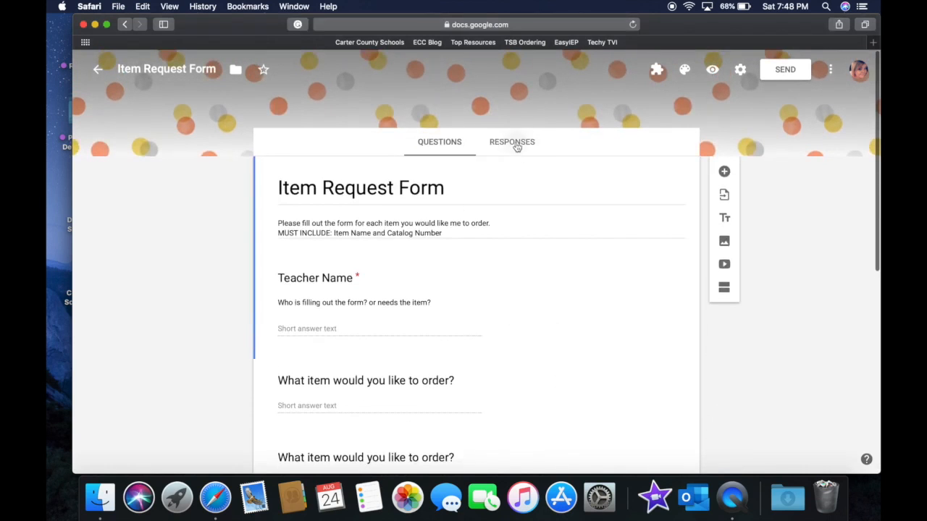
click(424, 142)
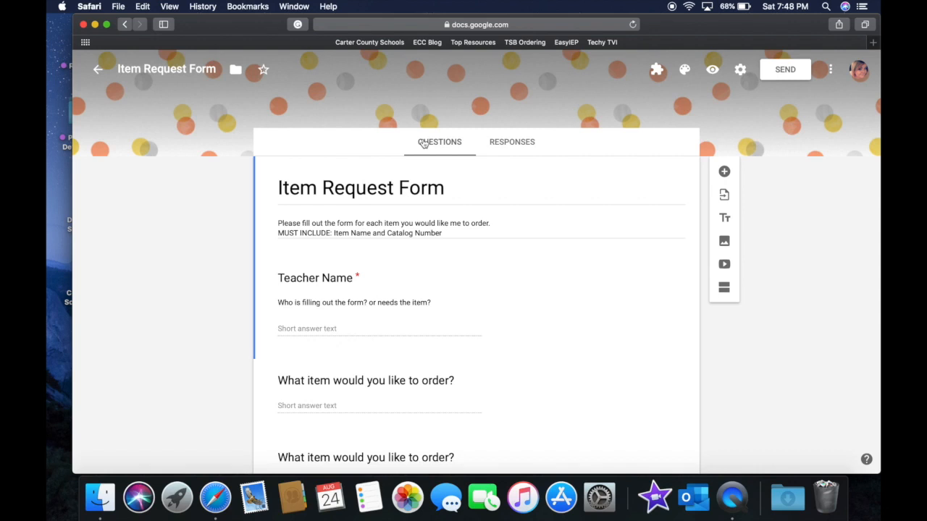
click(504, 144)
click(685, 176)
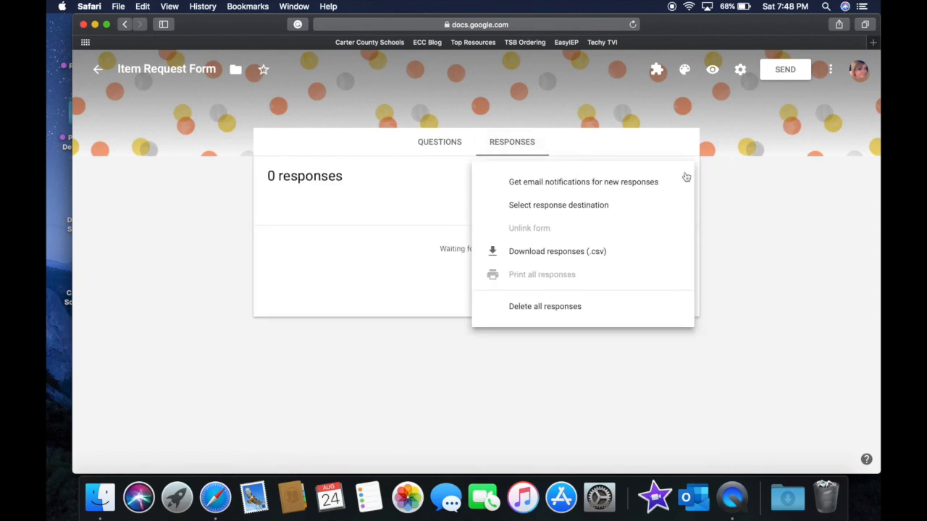
click(574, 187)
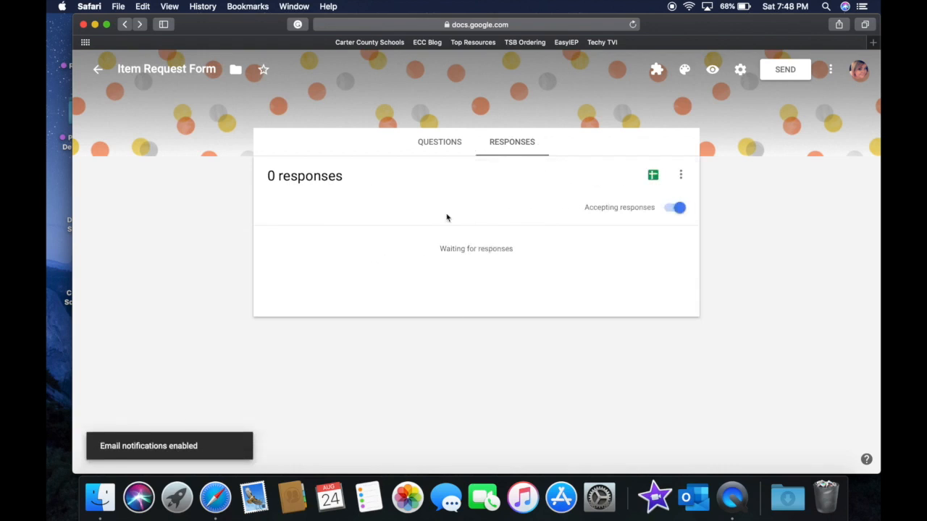
- Review the Item Request Form's questions once more and return to the forms overview
click(439, 143)
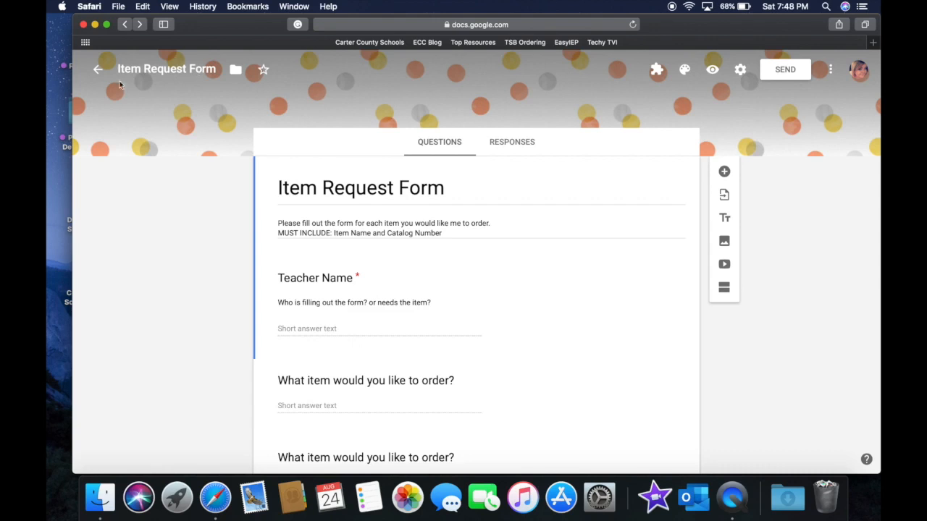
scroll(311, 265, down, 10)
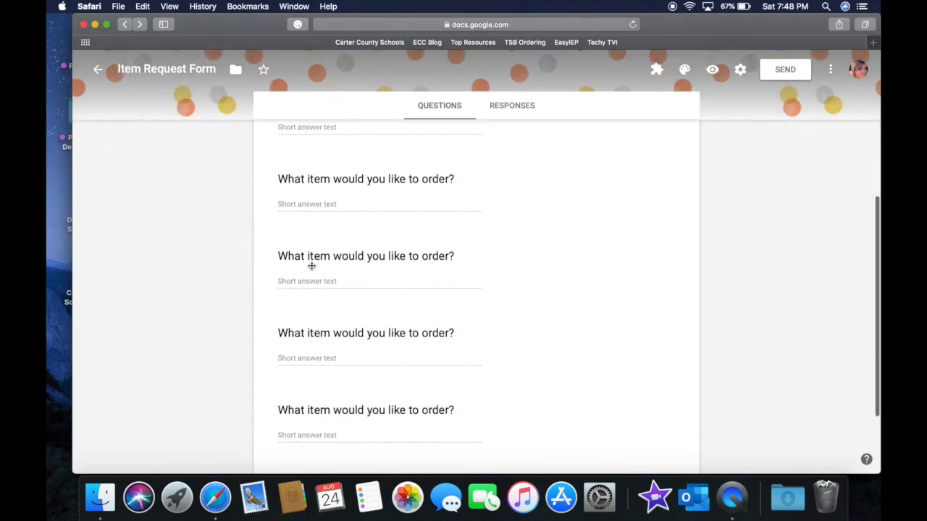
scroll(310, 269, up, 15)
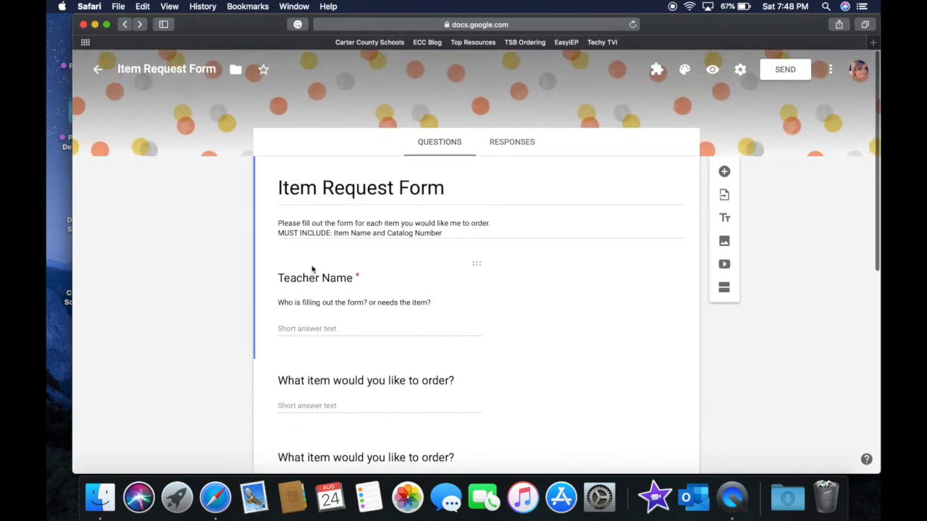
click(97, 68)
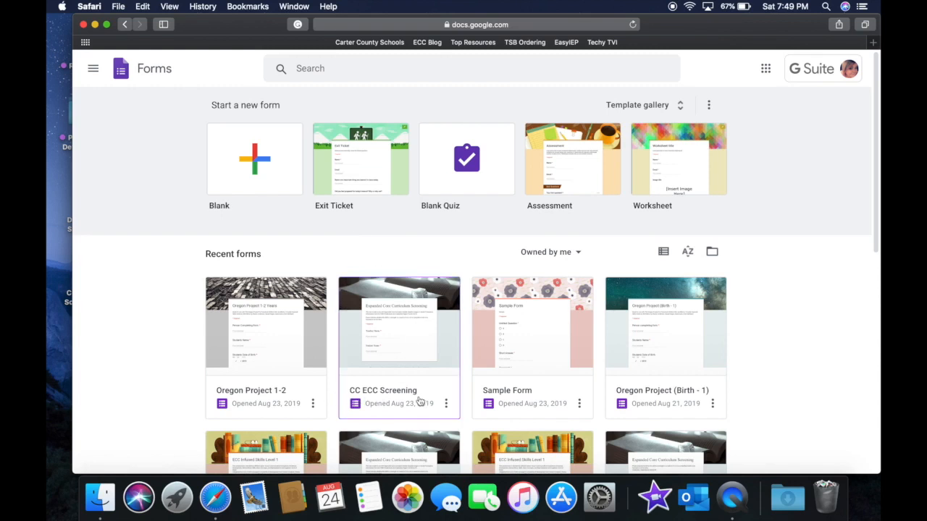
- Look through the recent forms and open the CC ECC Screening form
scroll(416, 400, down, 5)
scroll(420, 400, down, 5)
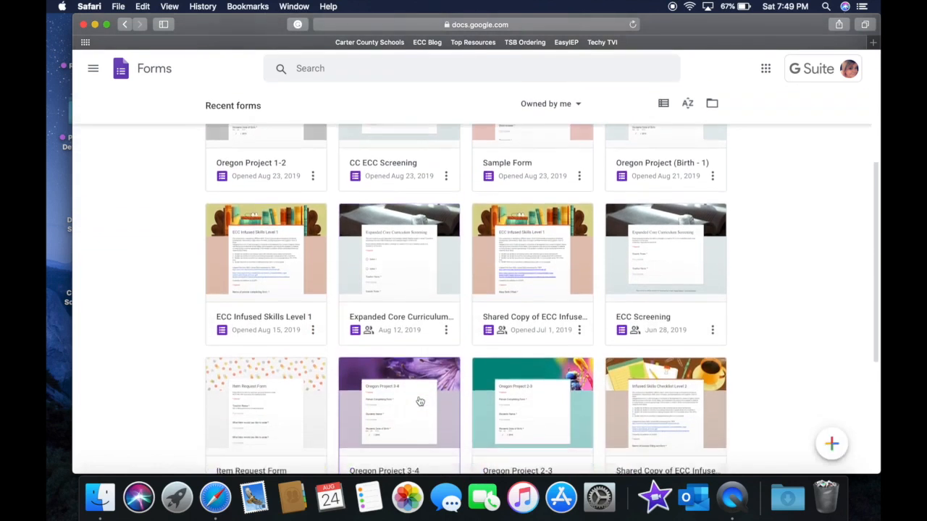
scroll(420, 398, up, 2)
scroll(420, 399, up, 5)
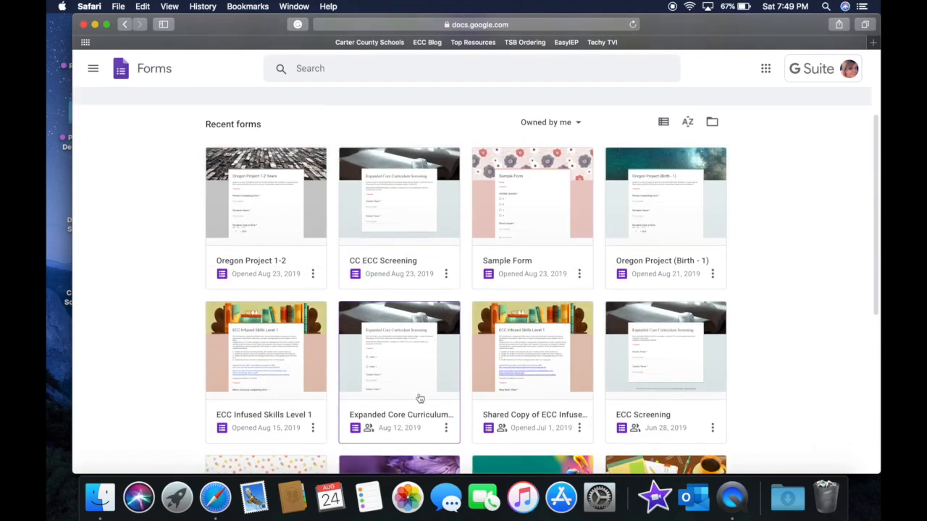
scroll(418, 399, up, 1)
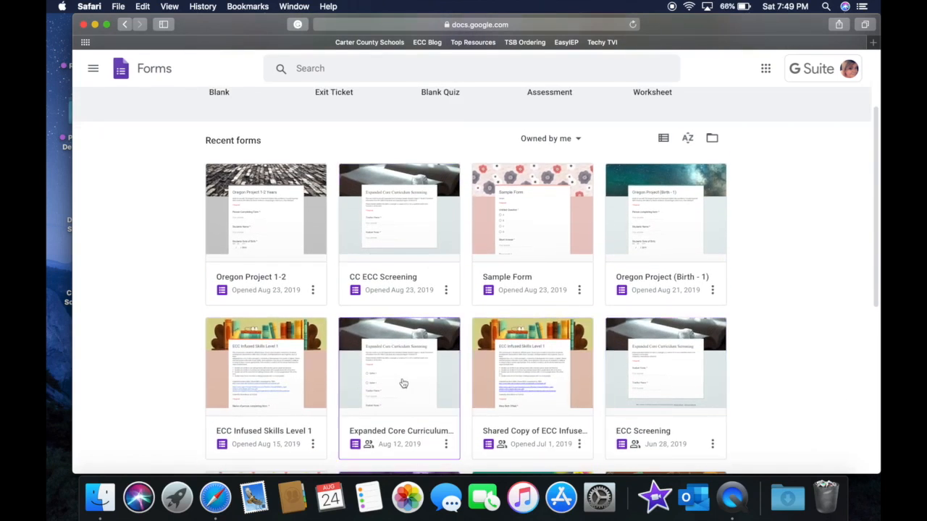
scroll(402, 382, up, 1)
scroll(403, 382, down, 1)
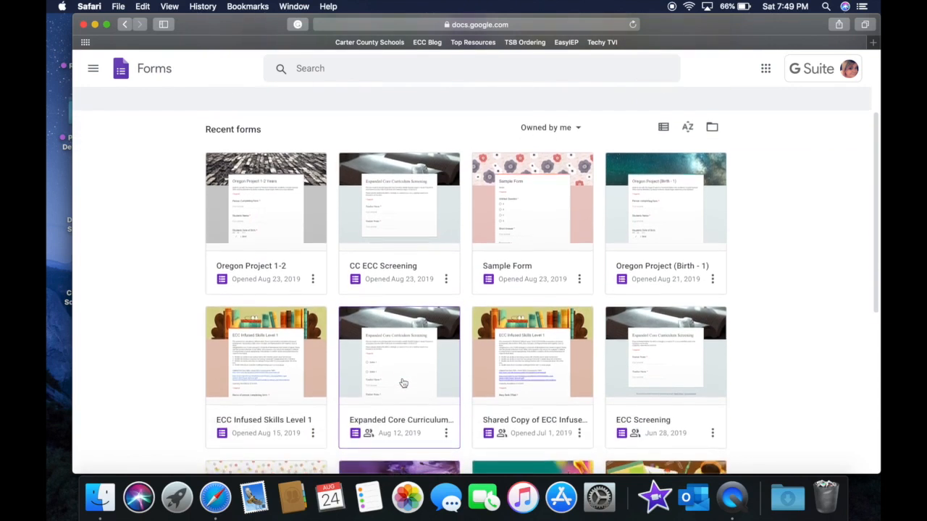
scroll(405, 348, up, 1)
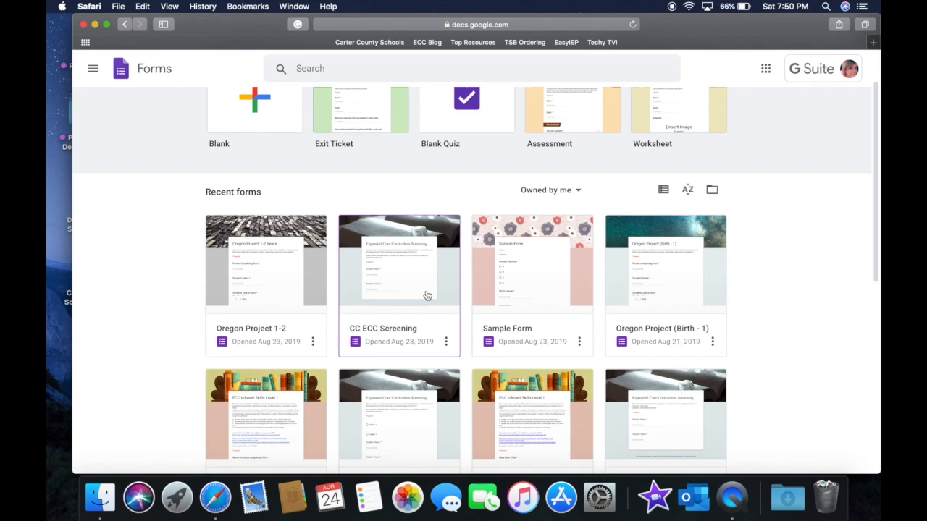
click(427, 295)
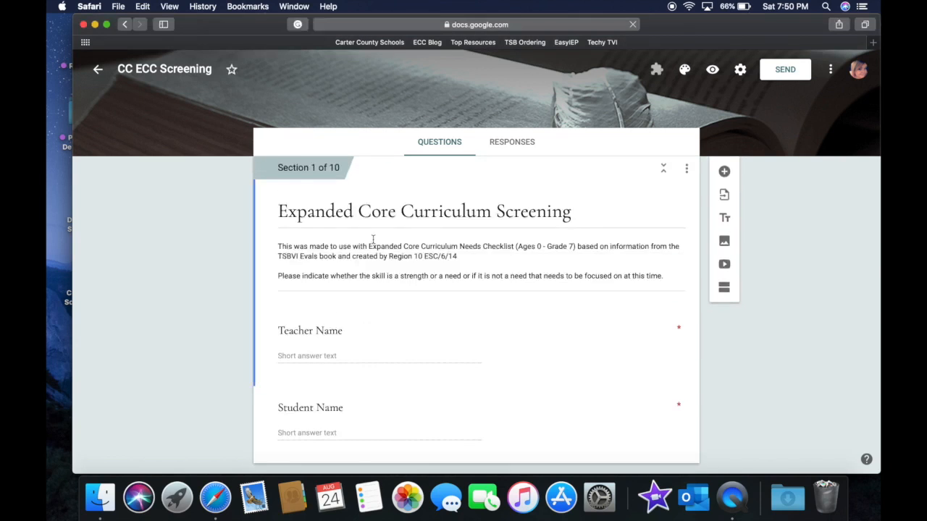
- Examine section 1 of the screening form: its section label, description, and the Teacher Name and Student Name questions
triple_click(373, 244)
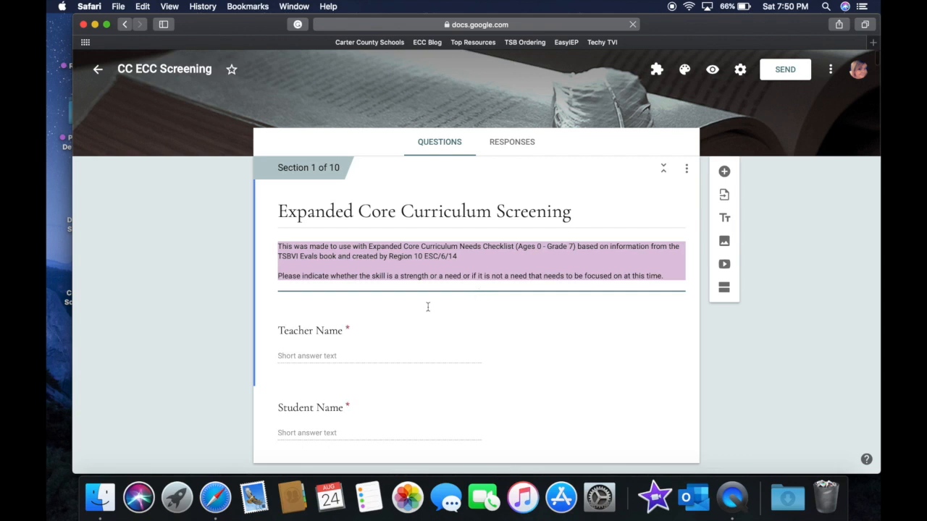
key(shift+Tab)
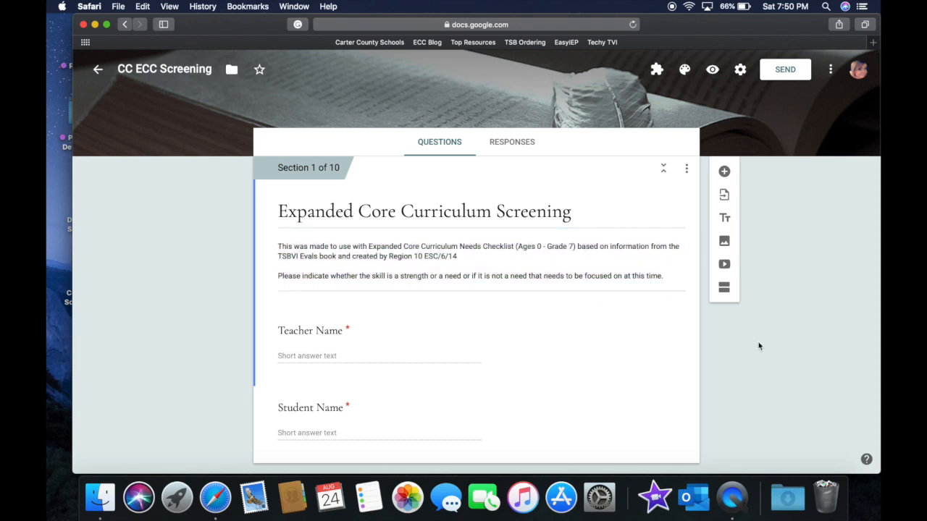
scroll(371, 289, down, 3)
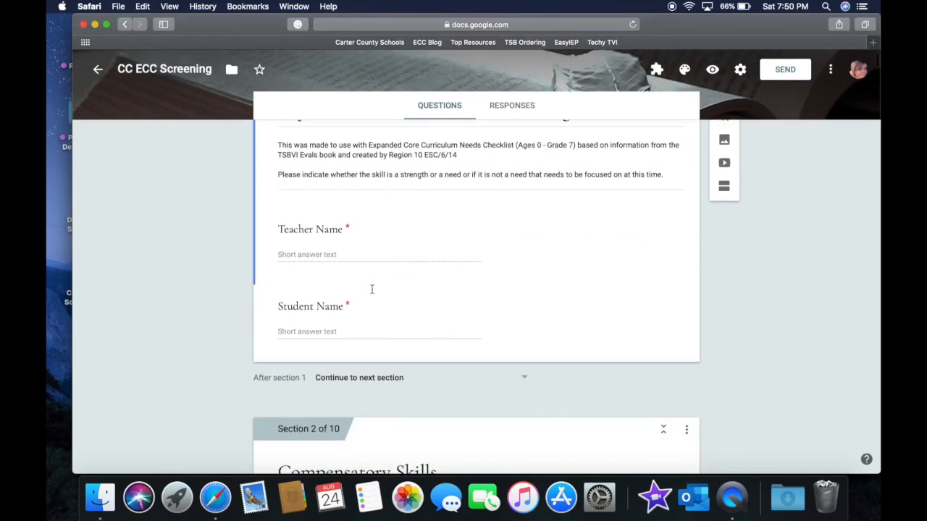
scroll(372, 293, up, 3)
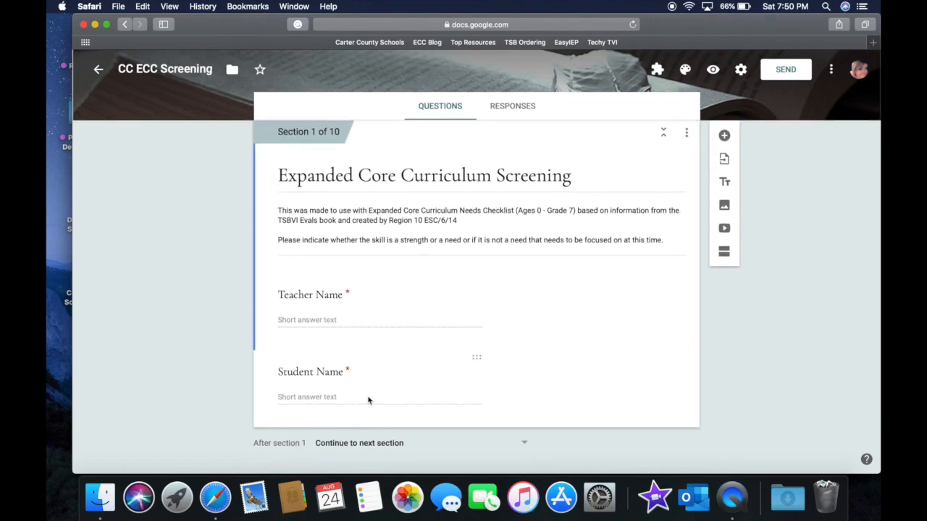
scroll(367, 400, down, 5)
scroll(340, 161, up, 5)
scroll(335, 160, down, 4)
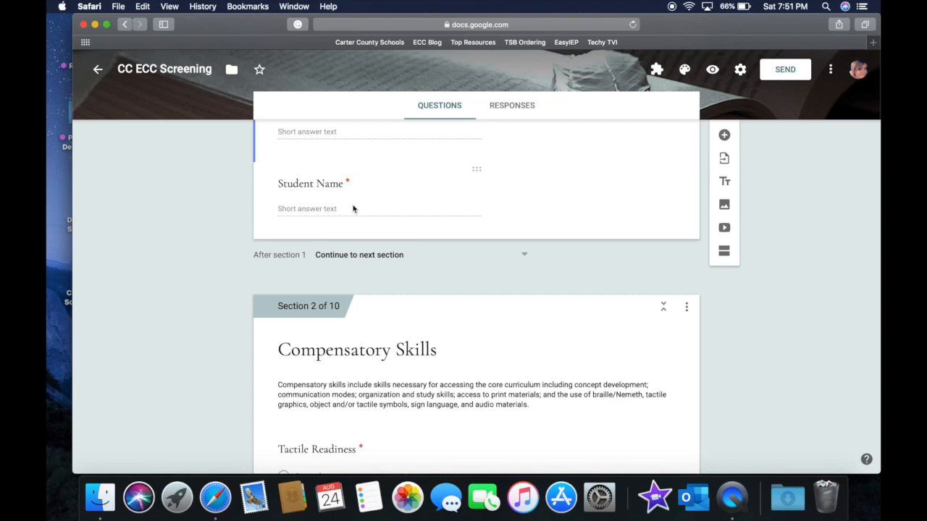
scroll(353, 208, up, 5)
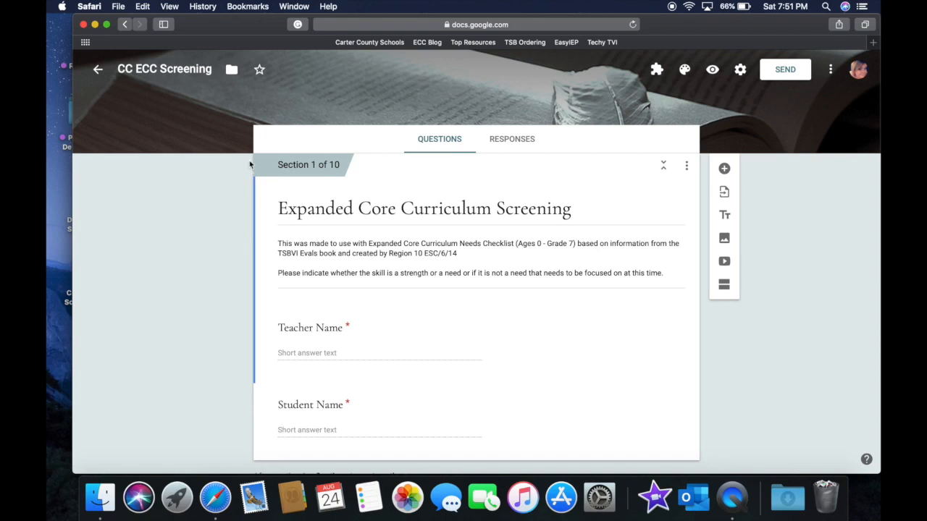
drag(277, 165, 340, 169)
click(339, 169)
- Set the form to go to section 2 (Compensatory Skills) after section 1
scroll(660, 197, down, 5)
scroll(660, 197, down, 2)
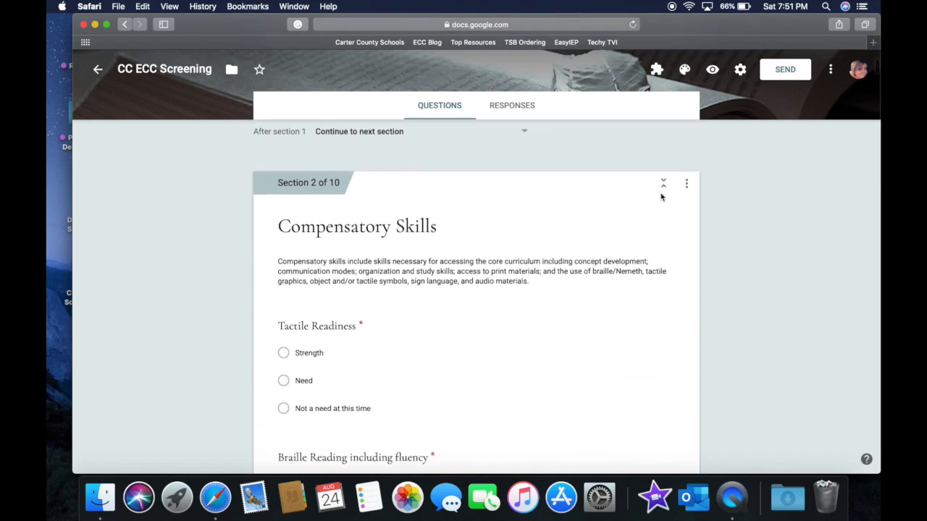
scroll(542, 168, up, 1)
scroll(542, 168, up, 1)
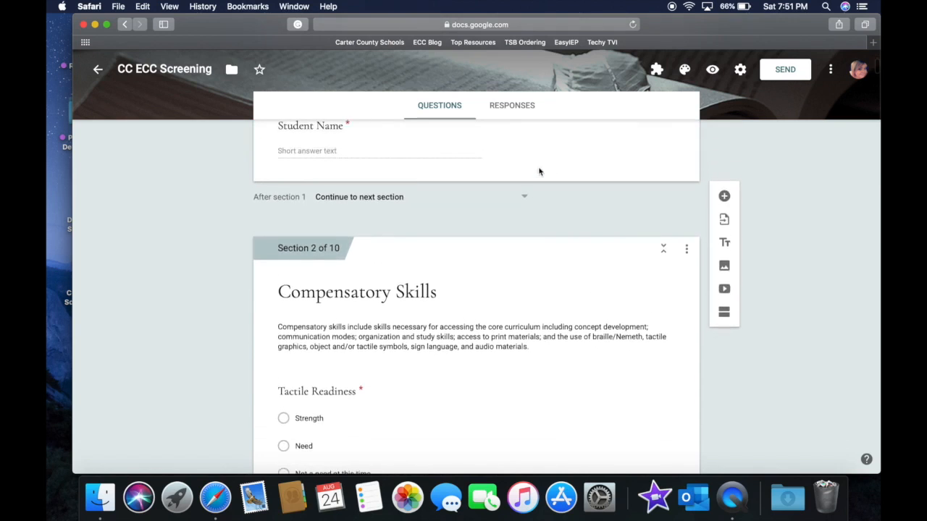
click(373, 201)
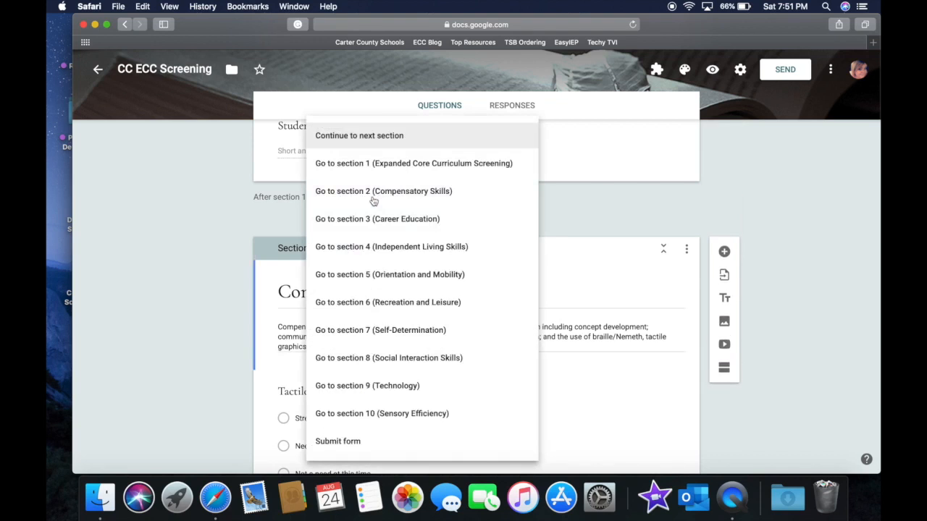
click(403, 168)
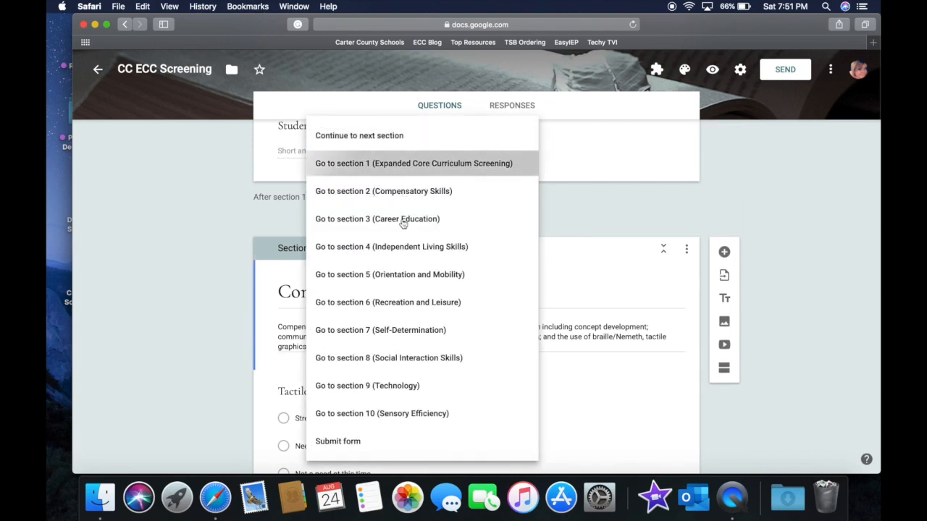
click(408, 205)
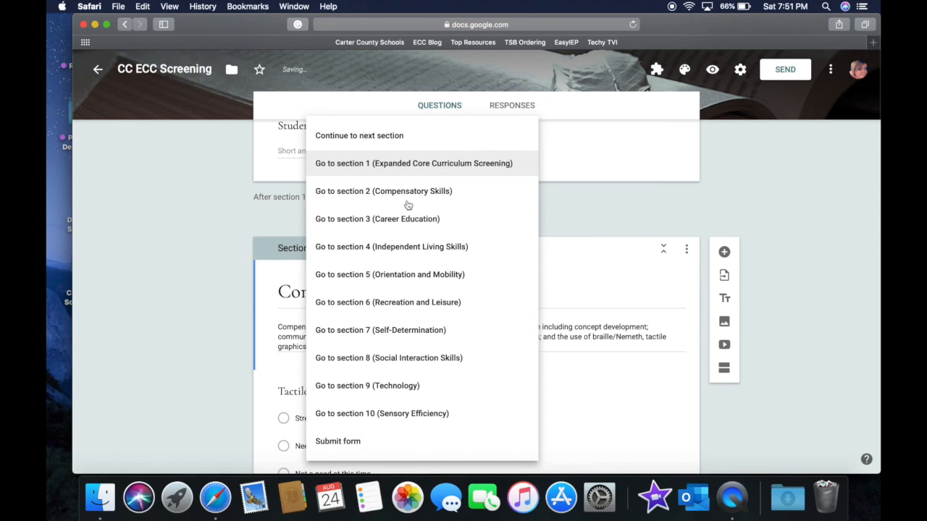
click(402, 191)
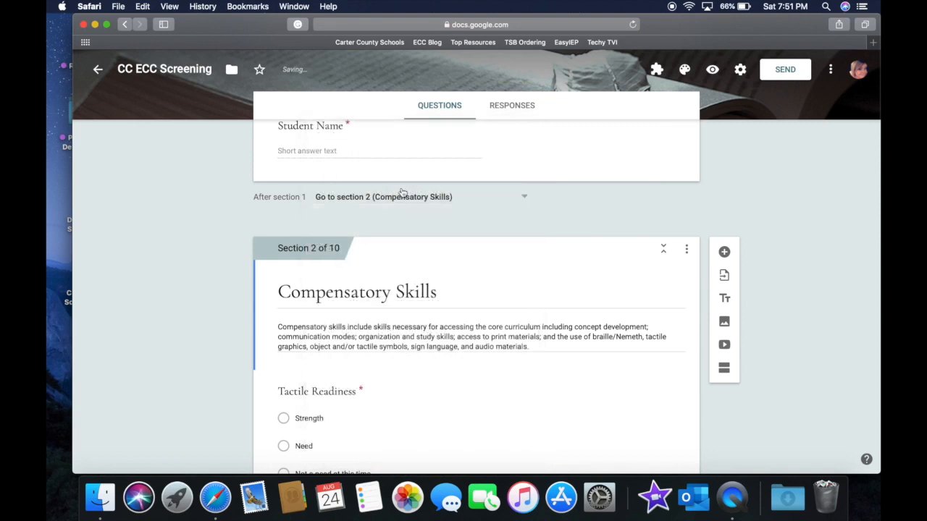
- Check which destinations can be chosen after section 1 and look over the start of section 2 and the form's introduction
click(403, 201)
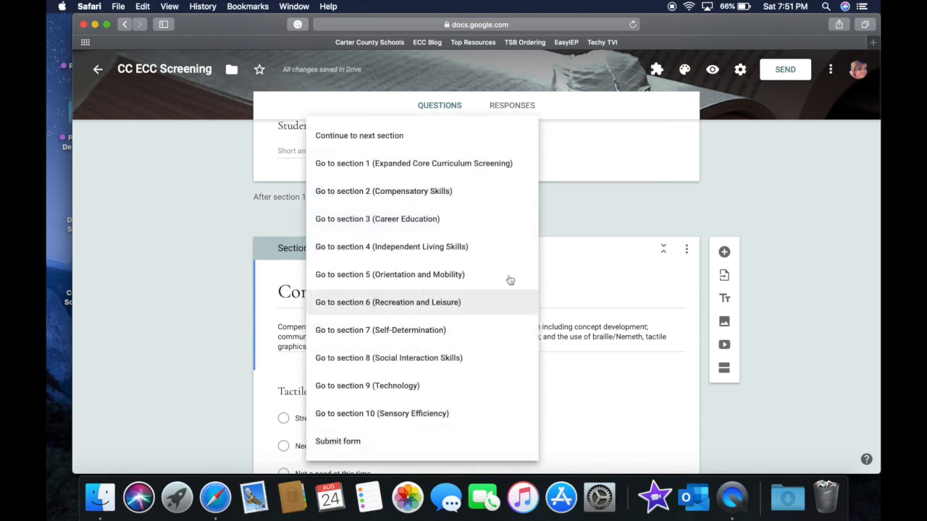
click(574, 223)
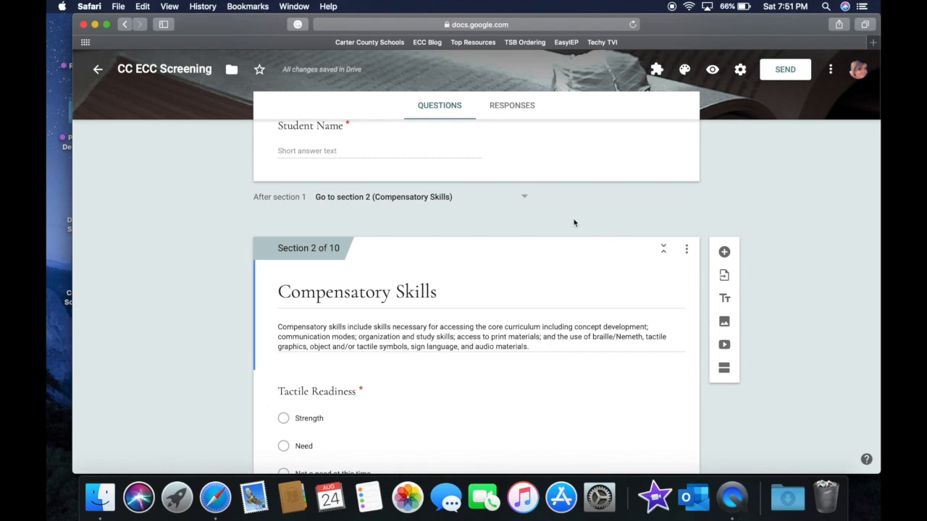
scroll(574, 223, down, 4)
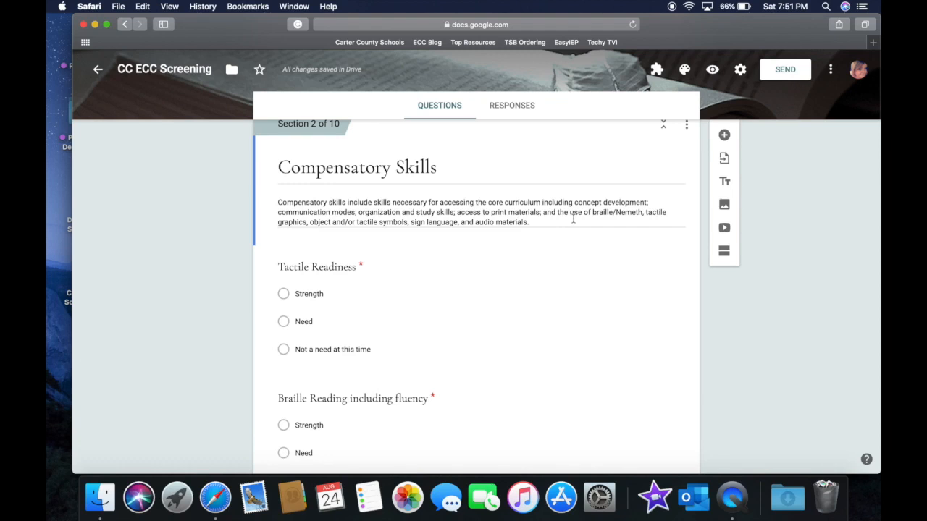
scroll(582, 244, up, 12)
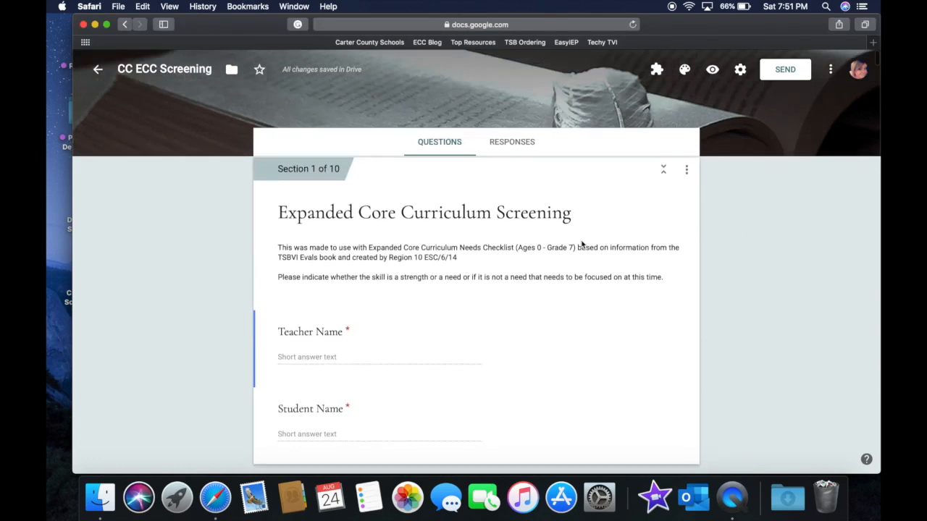
- Review the Compensatory Skills section's rating questions and its closing question about additional skills, and return to section 1
scroll(582, 244, down, 12)
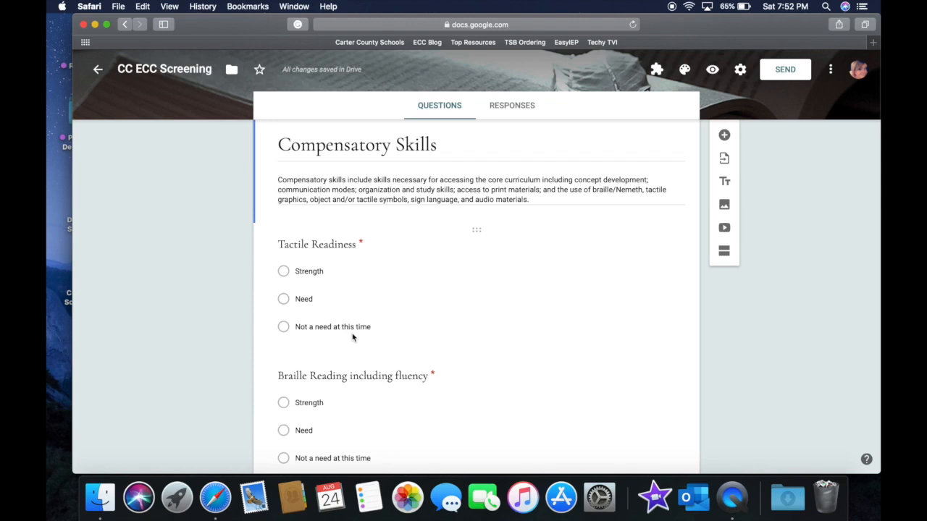
scroll(352, 336, down, 5)
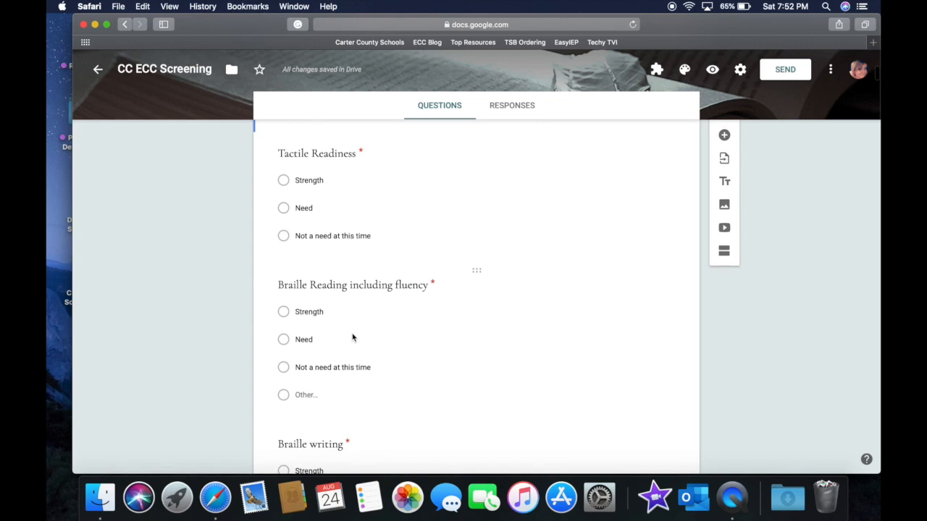
scroll(353, 337, down, 14)
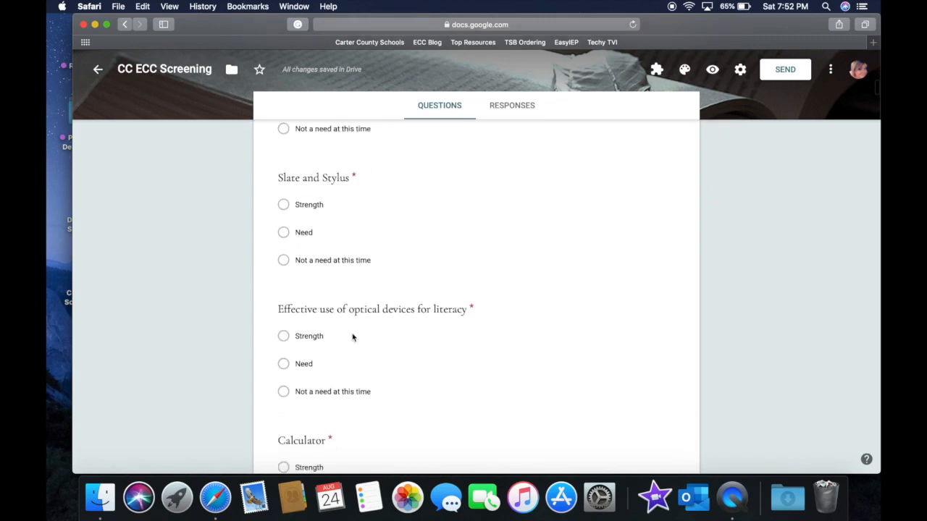
scroll(353, 337, down, 15)
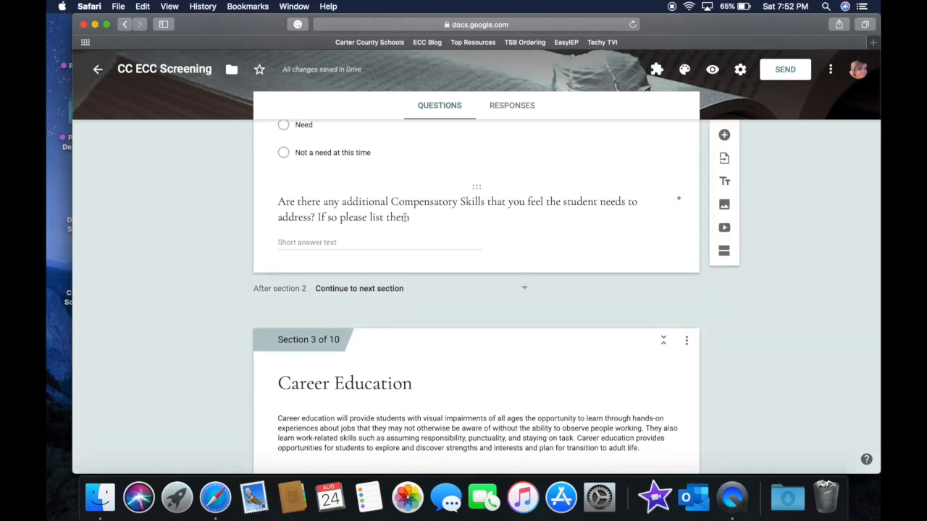
click(395, 241)
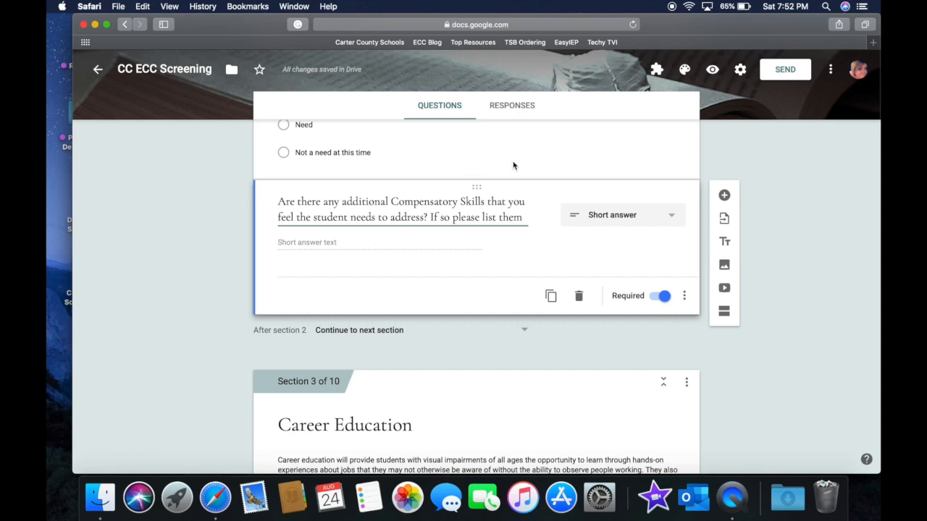
scroll(568, 147, up, 10)
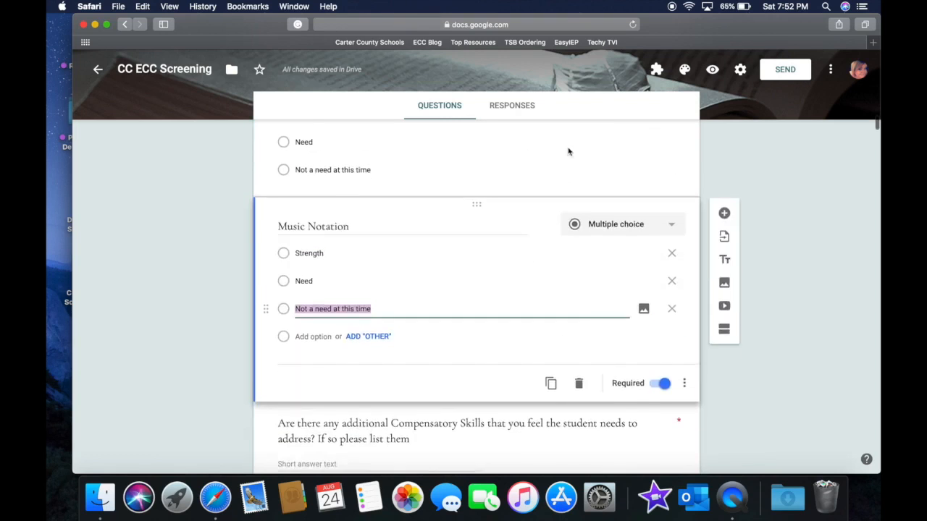
scroll(568, 163, up, 15)
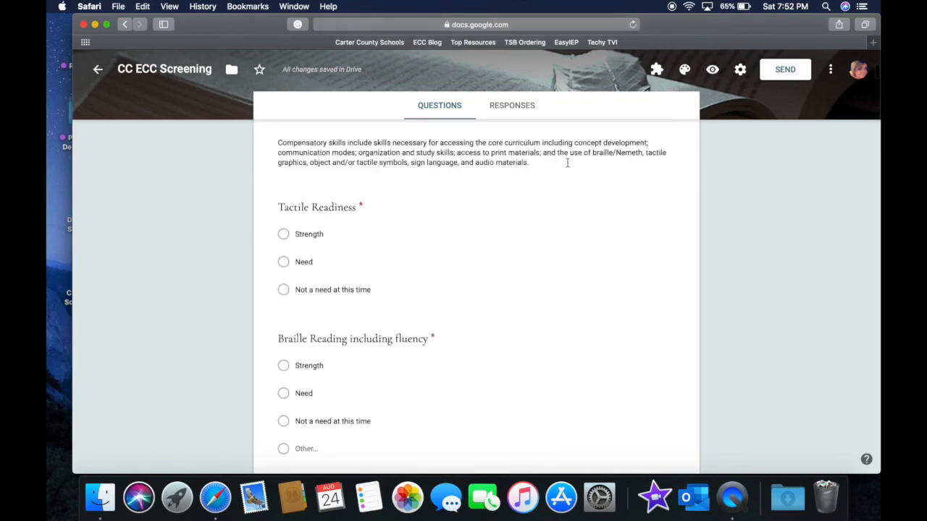
scroll(568, 174, up, 3)
scroll(568, 174, down, 2)
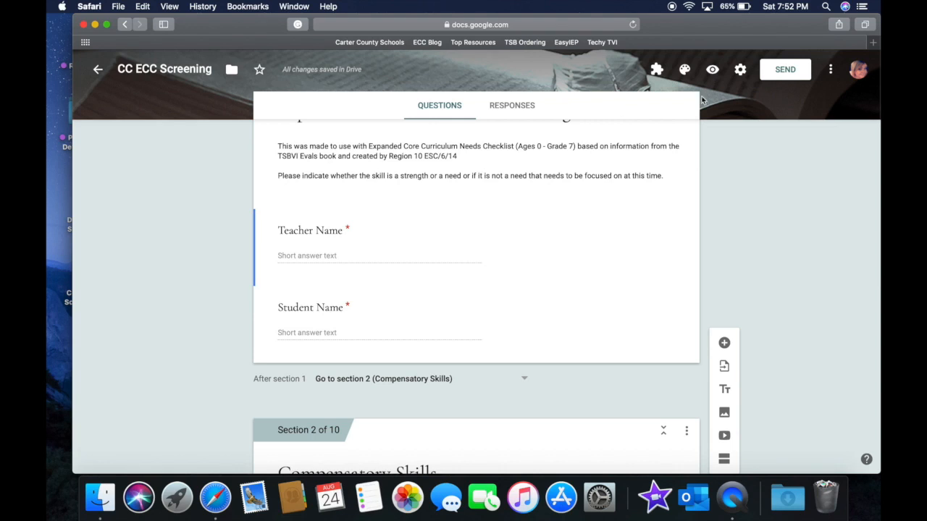
- Preview the screening form, fill in the teacher's and student's names, and continue to the Compensatory Skills page
click(715, 72)
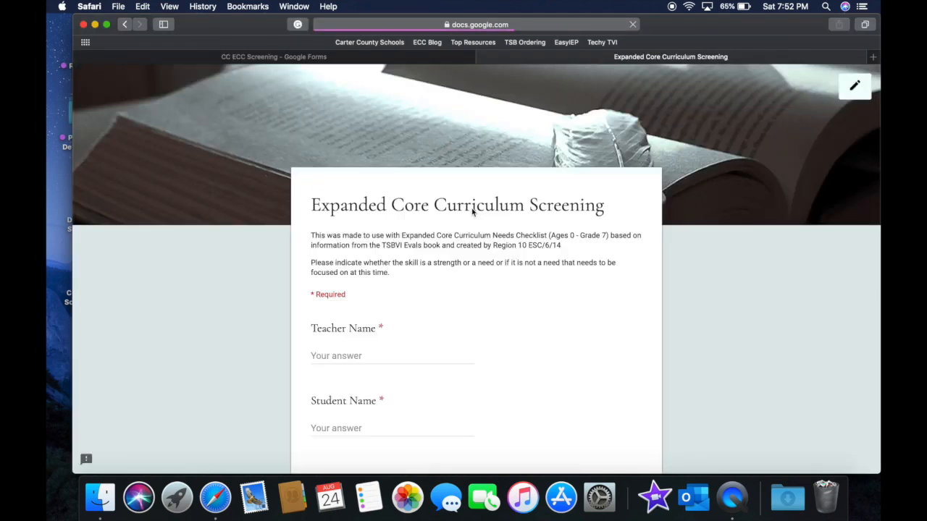
scroll(472, 212, down, 2)
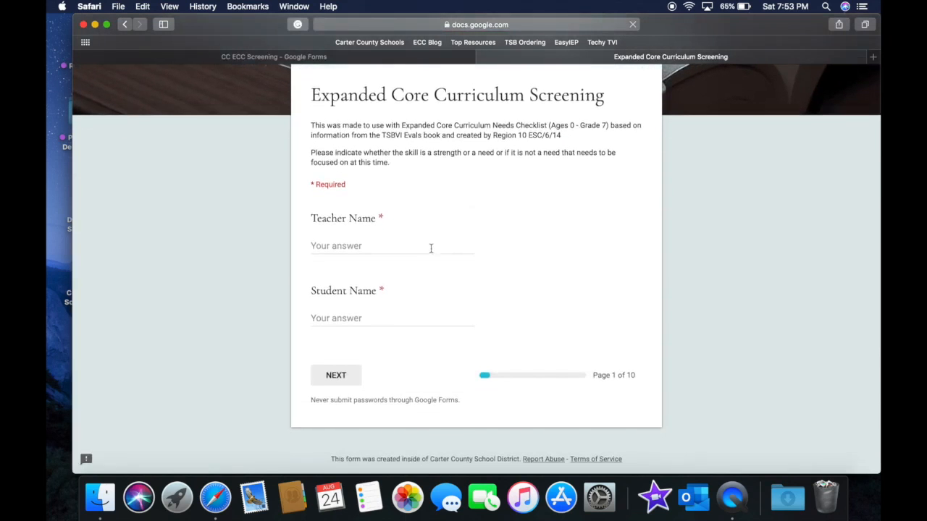
click(381, 246)
text(Blevins)
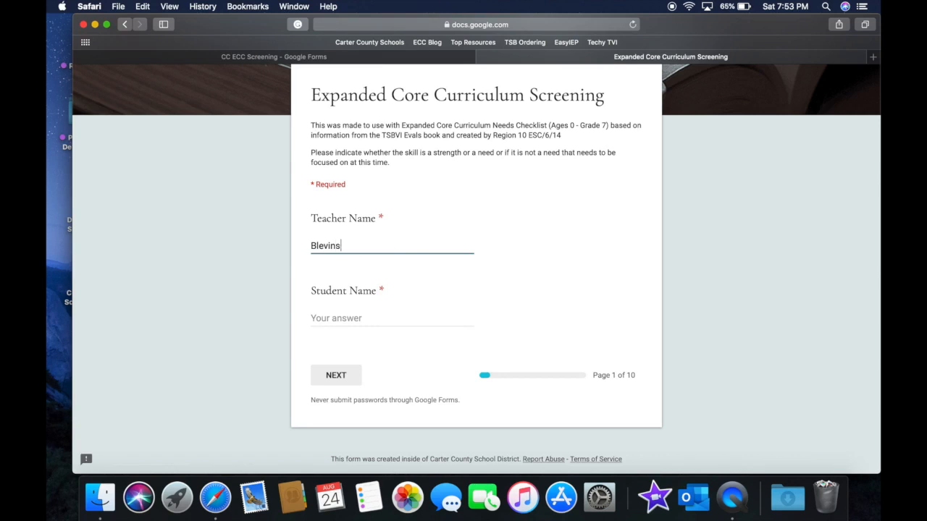
key(Tab)
text(T)
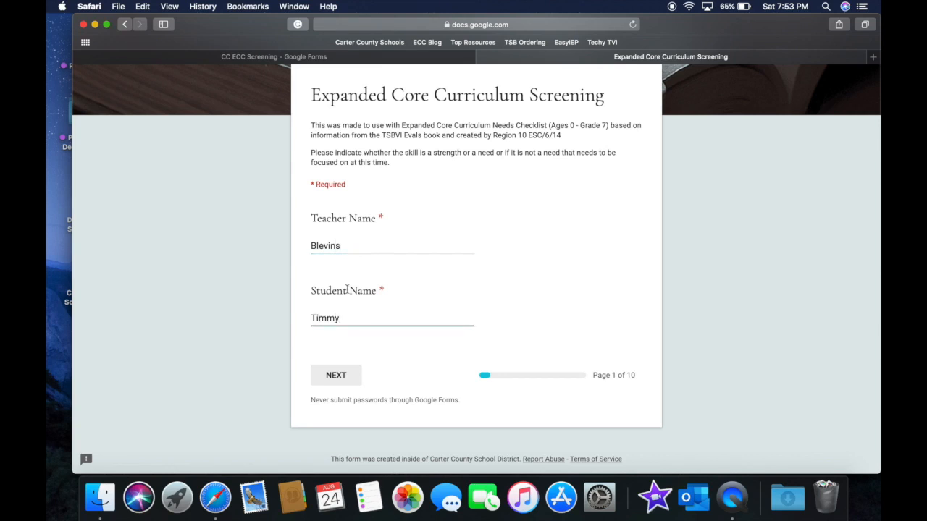
click(337, 375)
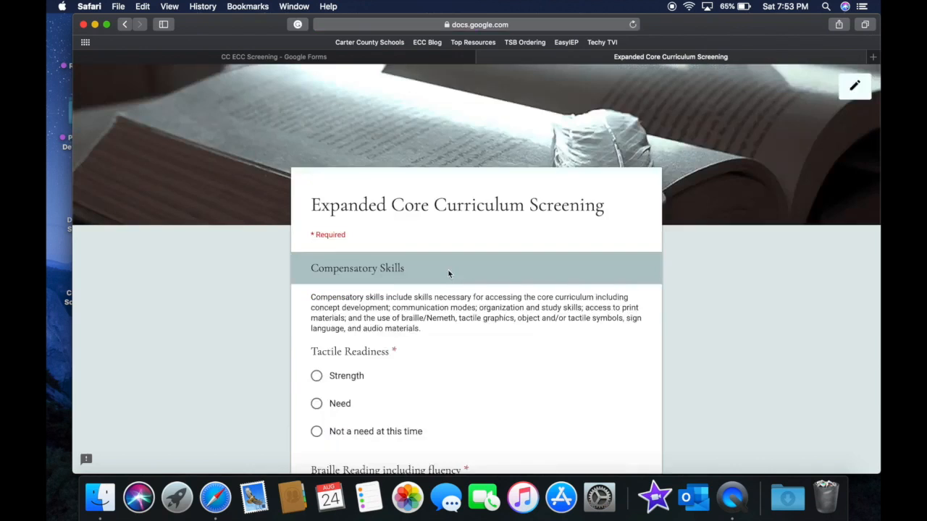
- Answer Tactile Readiness with Not a need at this time, and Braille Reading including fluency and Braille writing with Strength
click(317, 375)
click(316, 403)
click(316, 431)
scroll(408, 394, down, 5)
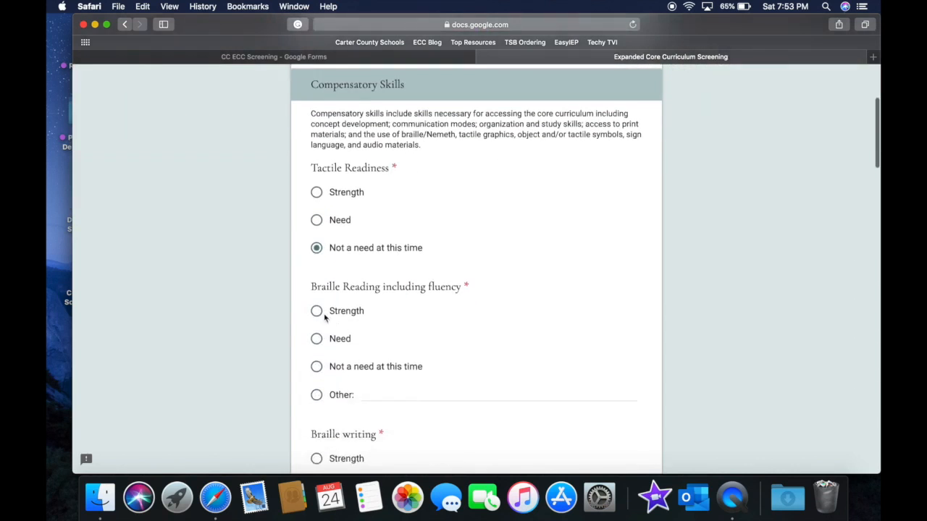
scroll(315, 410, down, 4)
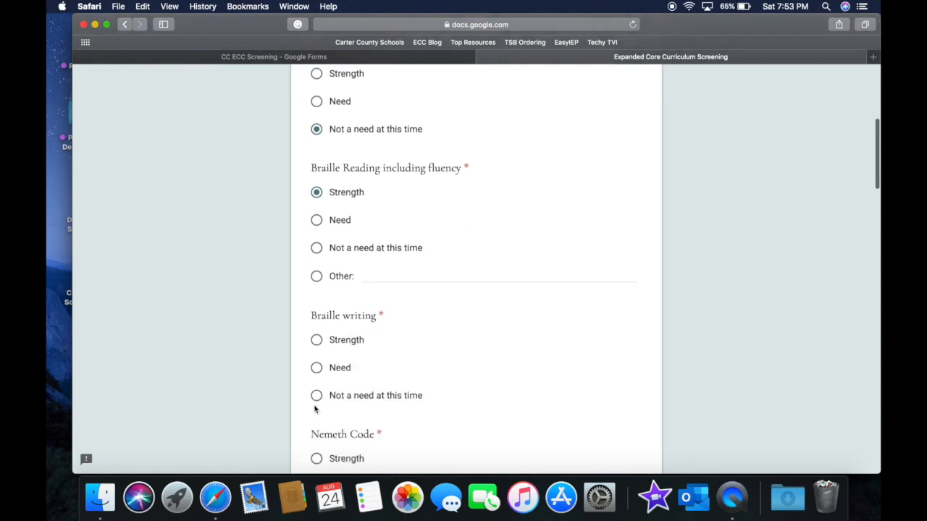
click(318, 319)
scroll(529, 258, up, 4)
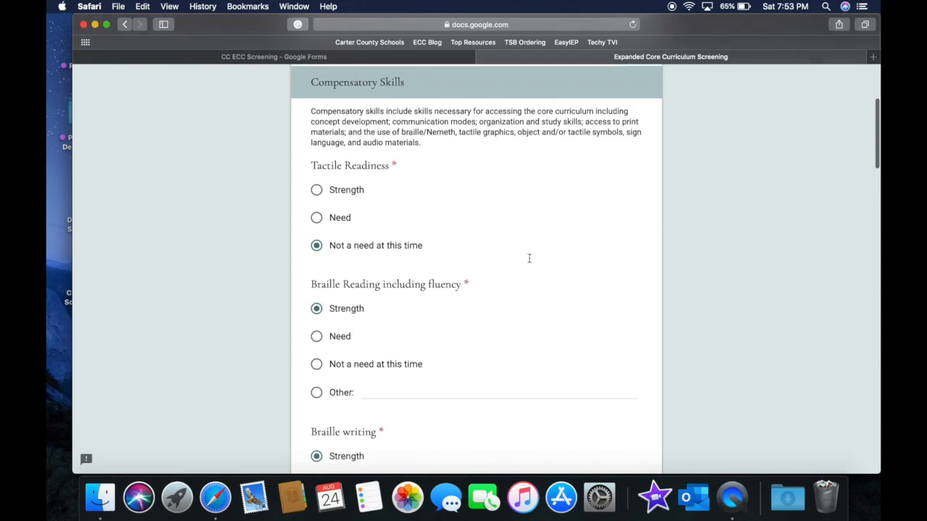
- Mark Nemeth Code as Need, Slate and Stylus as Strength, and optical devices for literacy and Calculator as Not a need at this time
scroll(529, 259, down, 8)
click(336, 313)
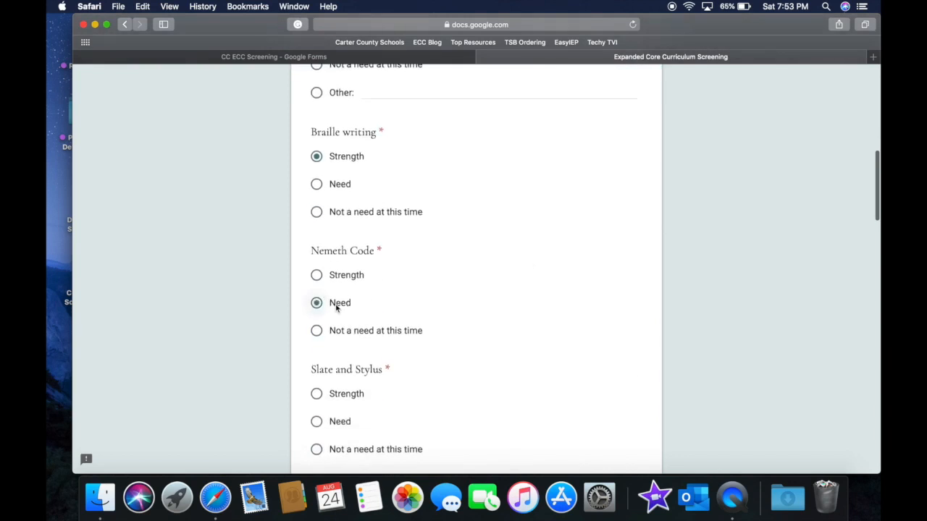
scroll(336, 311, down, 3)
click(336, 307)
scroll(336, 307, down, 7)
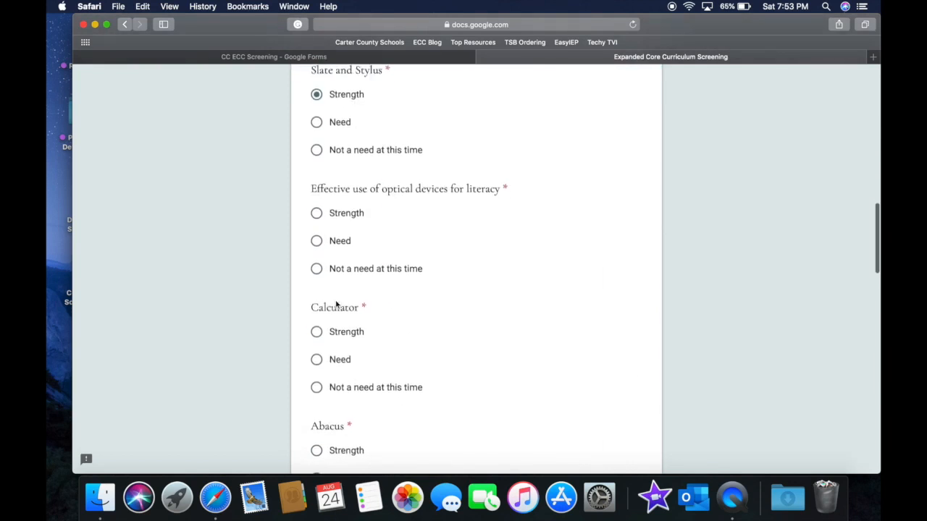
click(317, 260)
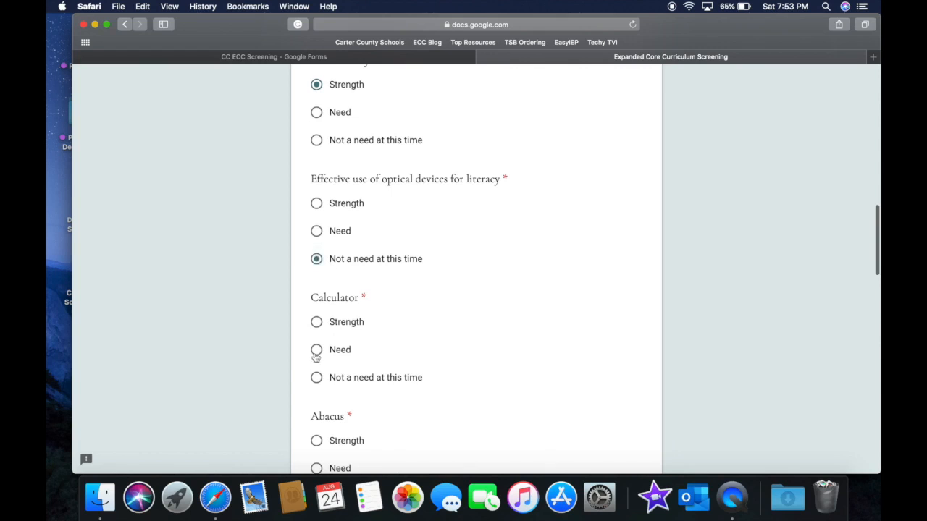
click(317, 377)
- Mark Abacus, Listening Skills, and Organization as Not a need at this time
scroll(395, 370, down, 6)
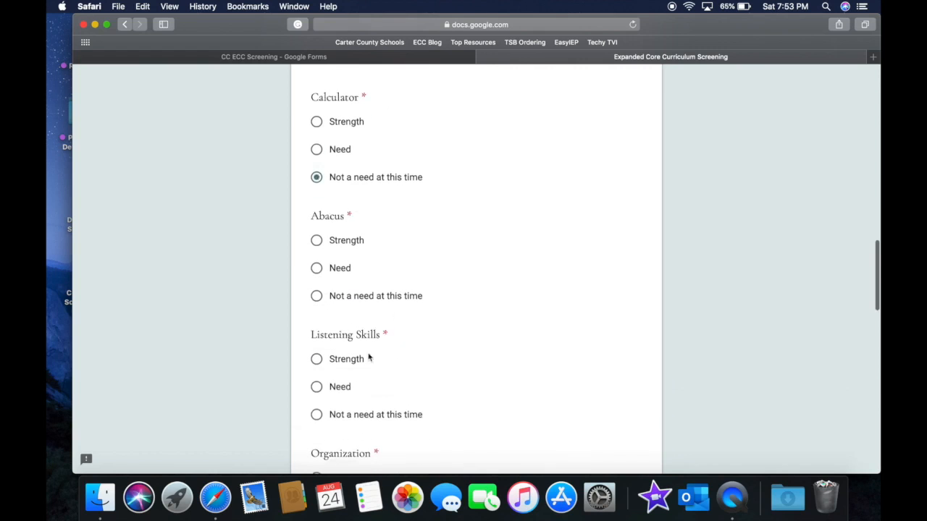
click(340, 309)
scroll(343, 301, down, 3)
click(342, 300)
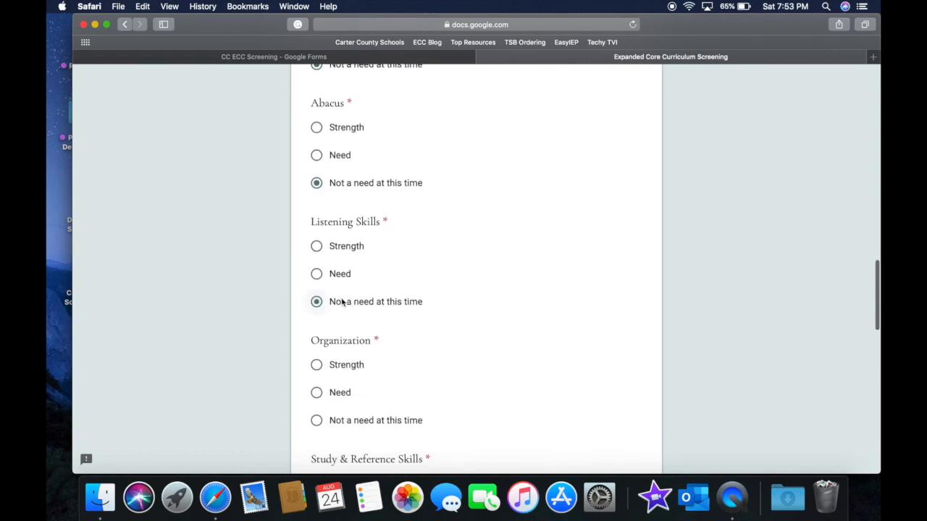
scroll(343, 301, down, 3)
click(342, 303)
- Rate charts, graphs, maps as Need and Scientific Notation as Strength, answer additional skills with "no", and try to continue
scroll(342, 302, down, 5)
click(340, 317)
scroll(340, 316, down, 2)
scroll(339, 318, down, 5)
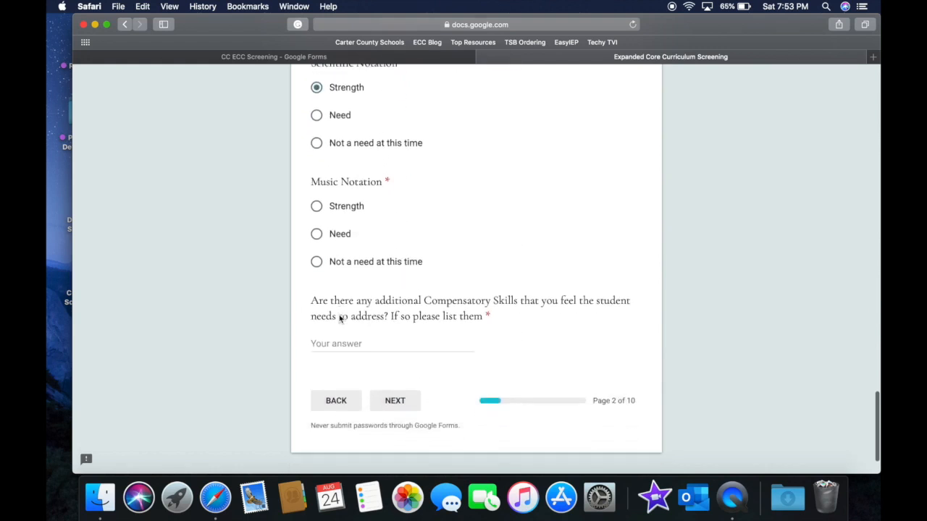
click(351, 337)
text(no)
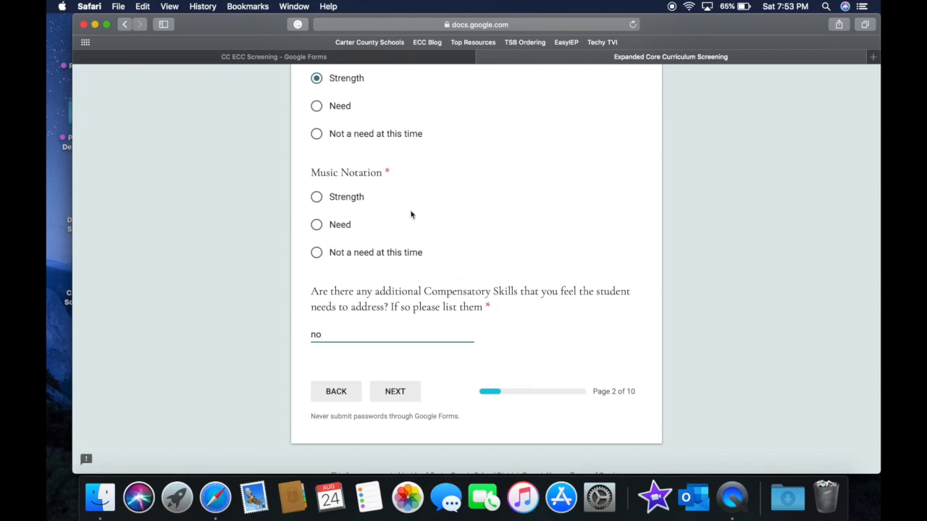
click(395, 391)
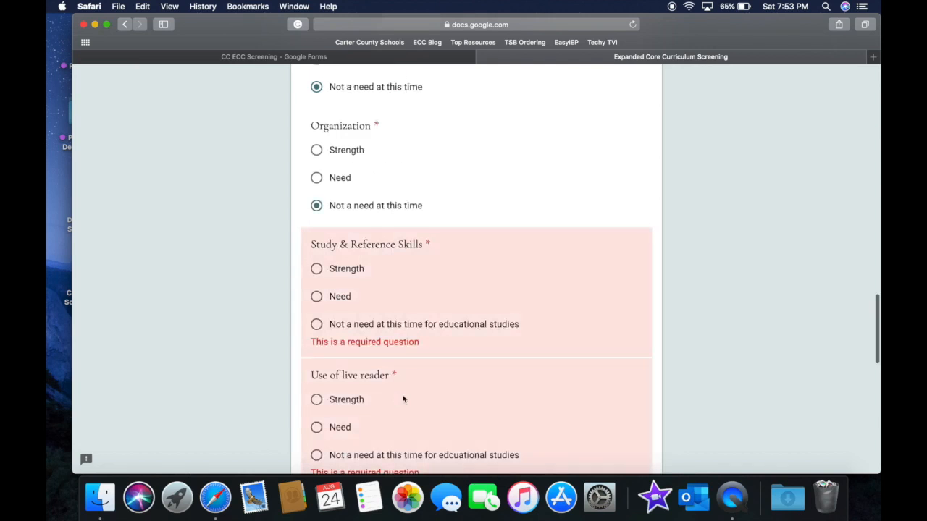
- Answer Need for Study & Reference Skills, Use of live reader, and Music Notation, and continue to the Career Education page
click(317, 296)
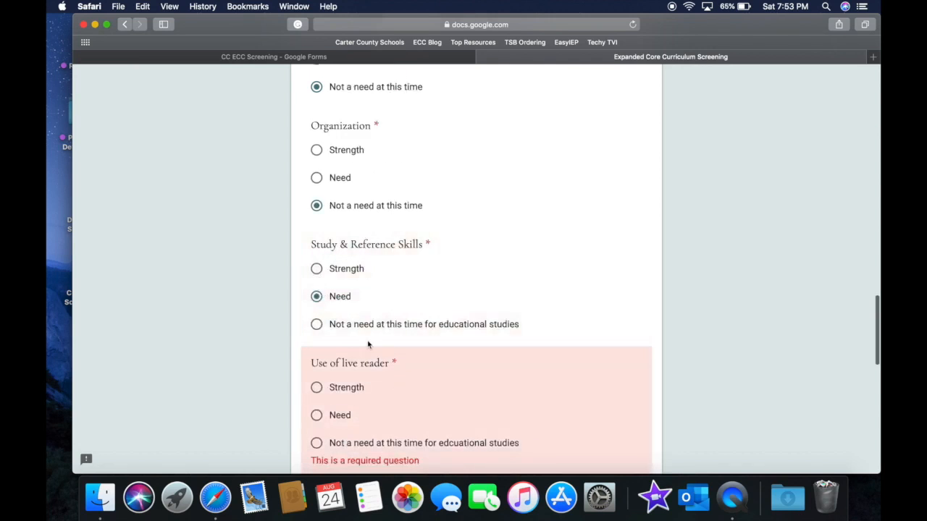
scroll(369, 345, down, 3)
click(316, 203)
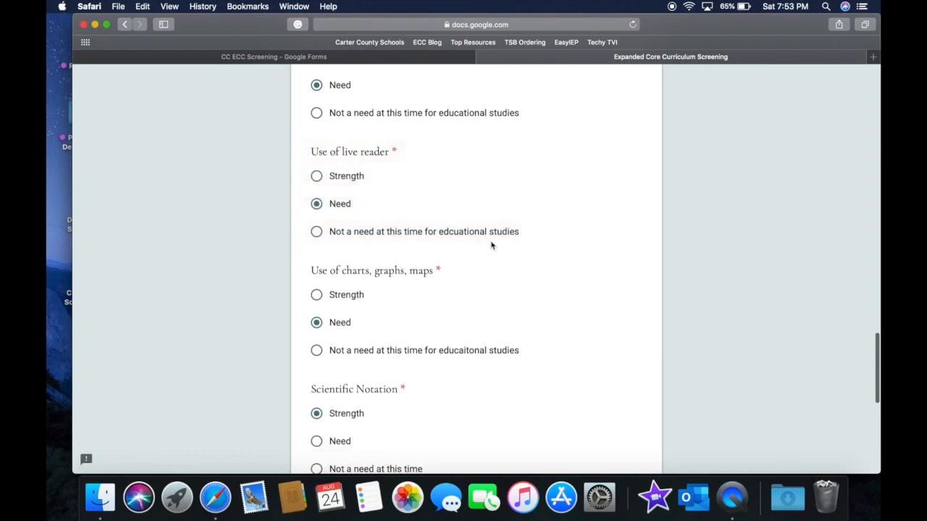
scroll(491, 246, down, 4)
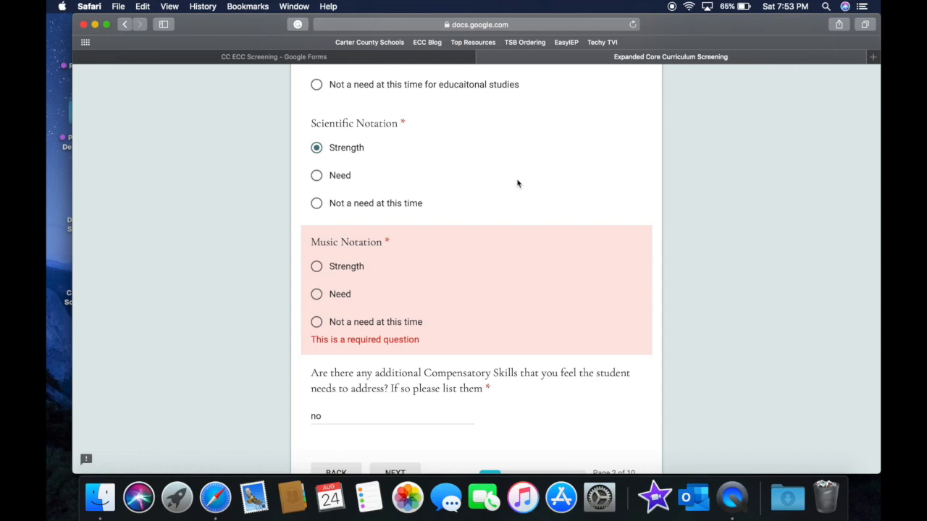
click(318, 294)
scroll(430, 306, down, 2)
click(399, 346)
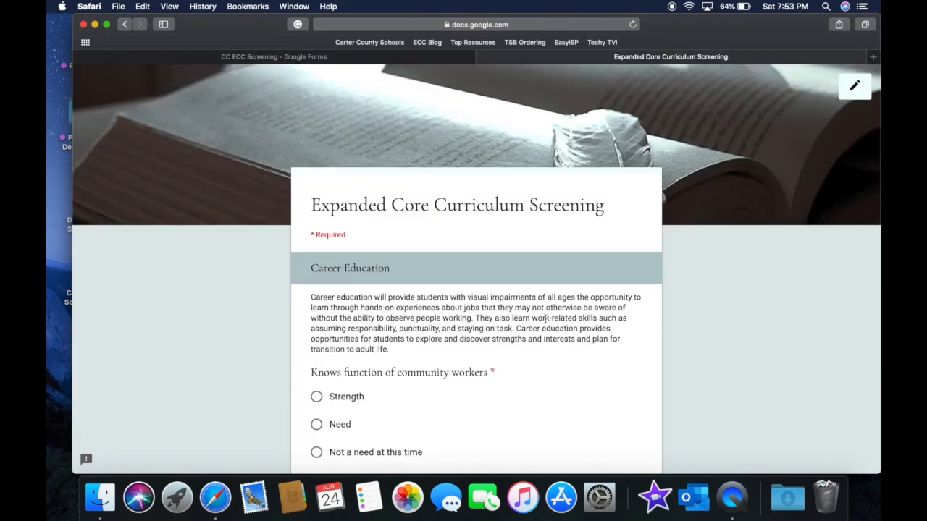
- Look through the Career Education questions and try to continue to the following page without answering them
scroll(545, 318, down, 15)
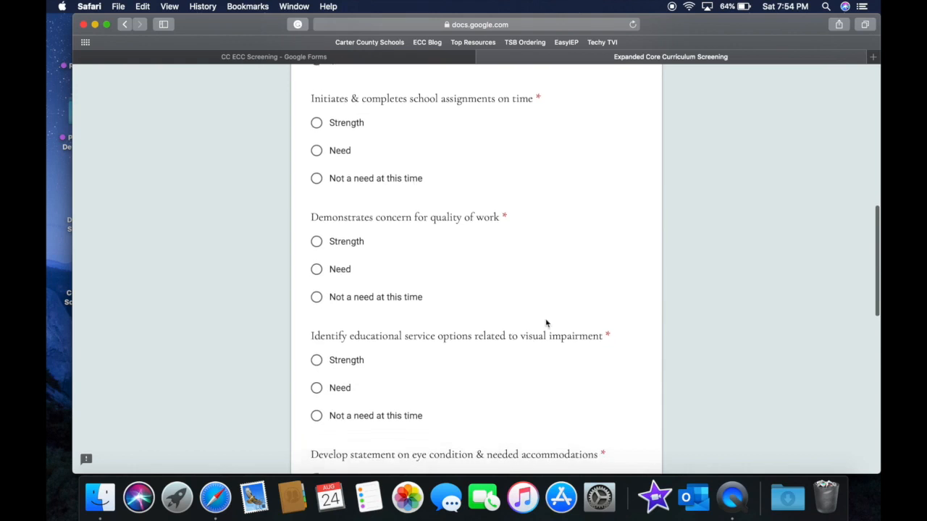
scroll(546, 322, down, 10)
click(412, 345)
scroll(494, 265, down, 15)
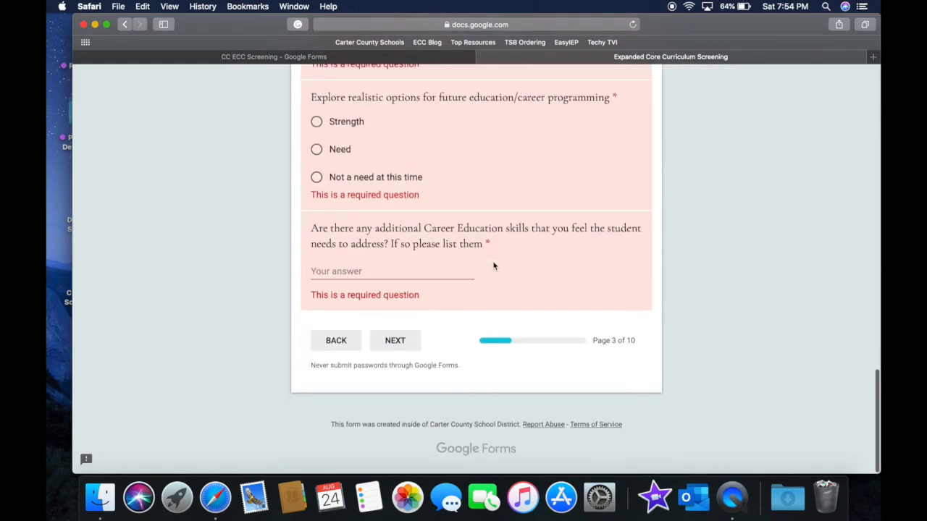
scroll(493, 266, up, 17)
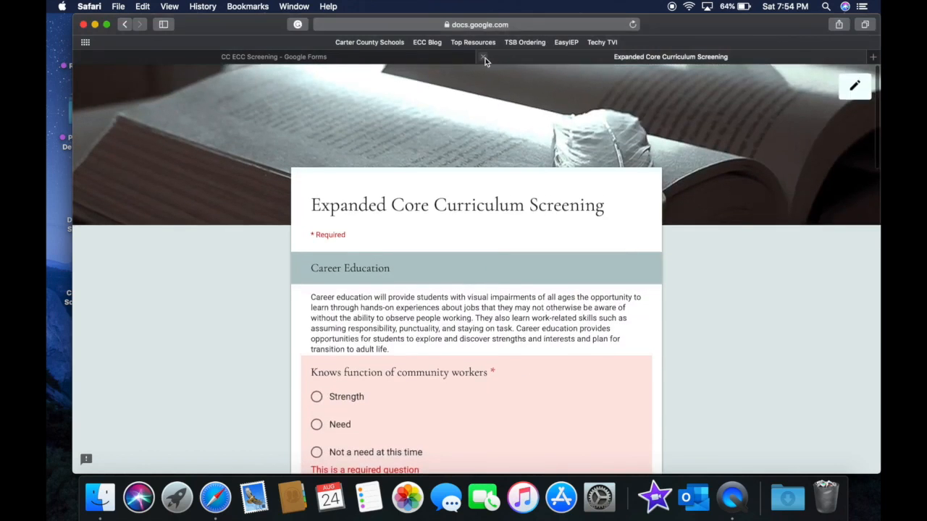
- Leave the Expanded Core Curriculum Screening preview without submitting it and open the form for editing
click(484, 57)
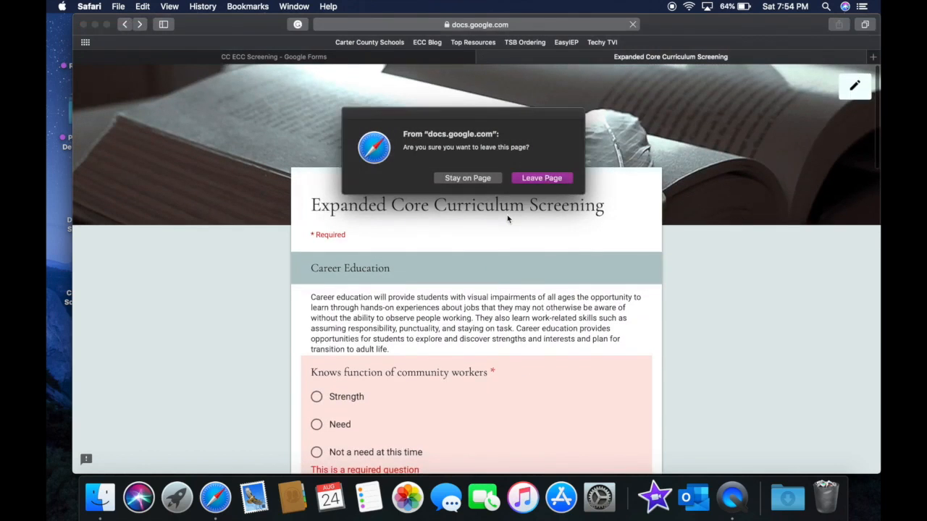
click(526, 180)
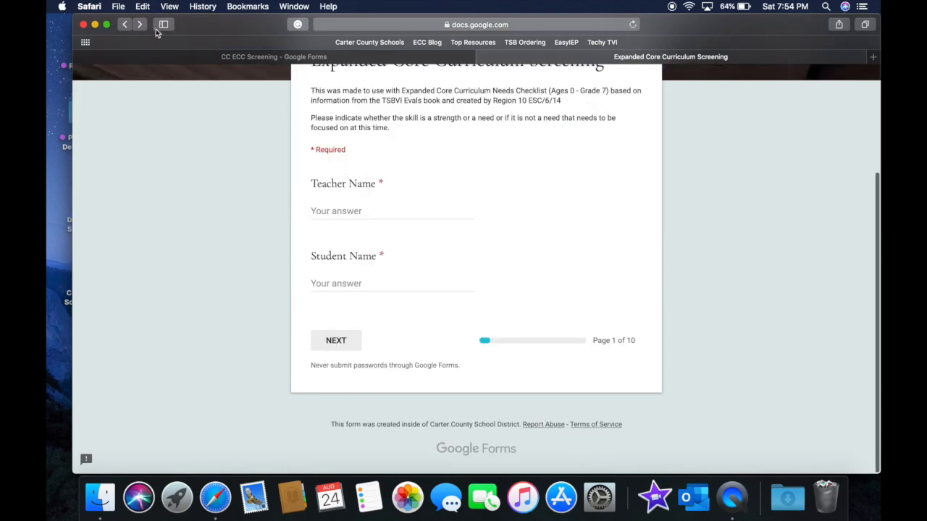
click(125, 25)
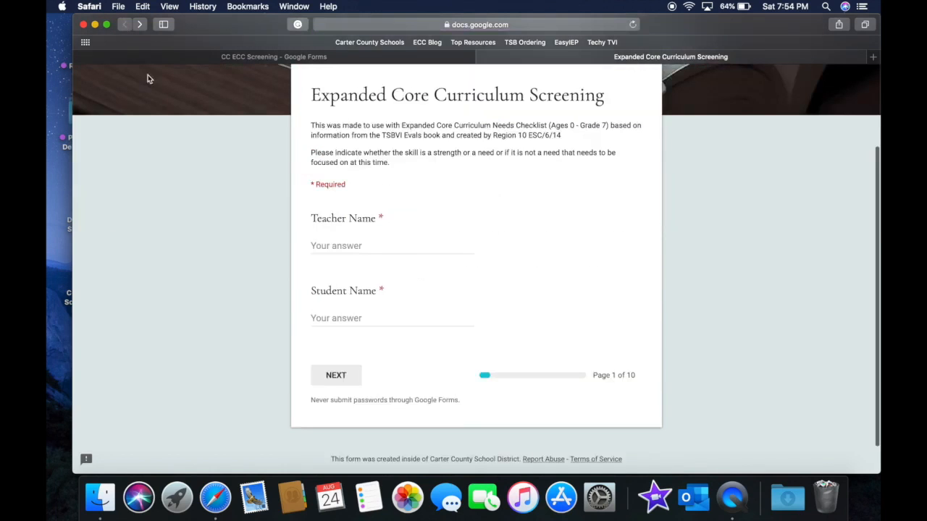
click(126, 21)
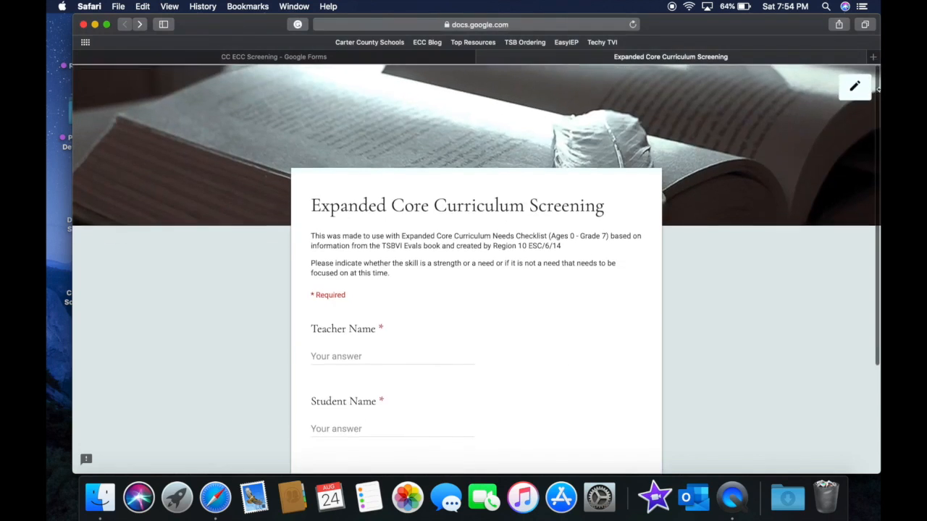
click(856, 87)
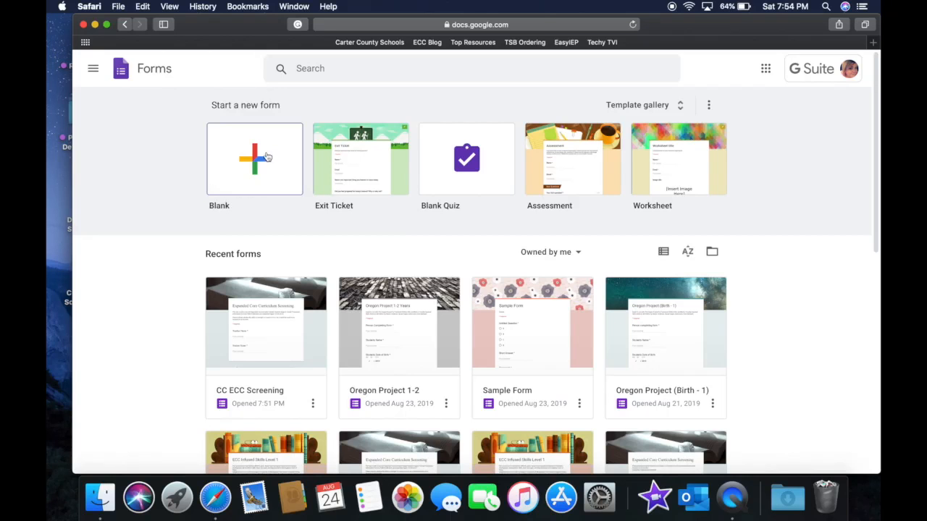
- Create a new blank form and name it Tutorial, using the same text as its title
click(267, 156)
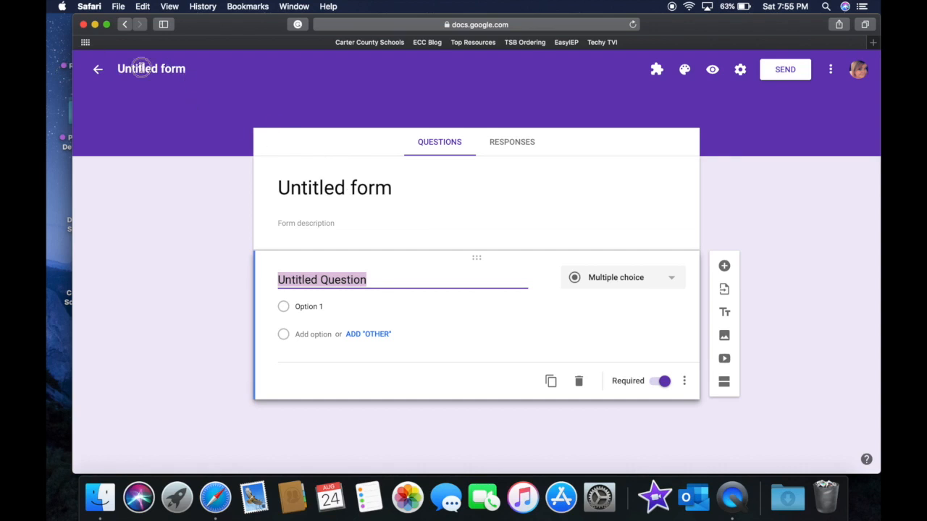
click(143, 68)
double_click(142, 68)
key(BackSpace)
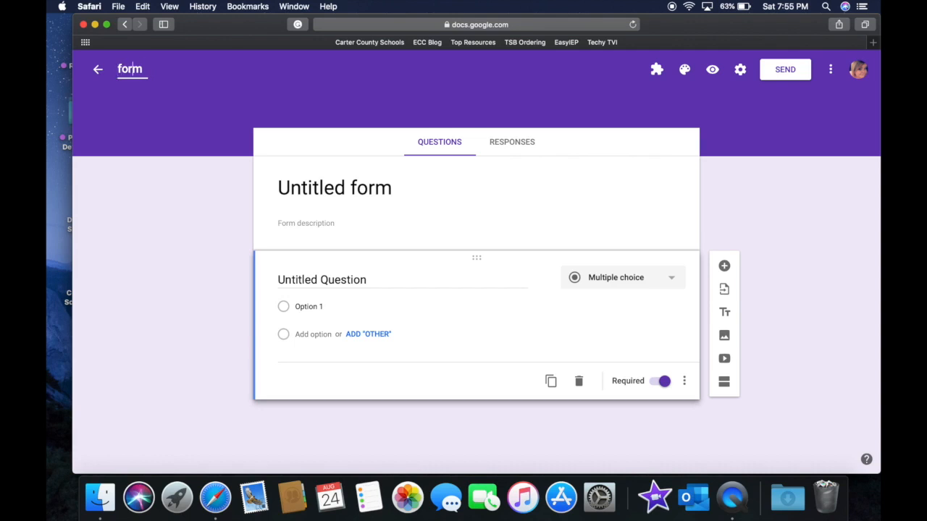
key(BackSpace)
key(BackSpace)
key(BackSpace)
text(Tutorial)
click(330, 189)
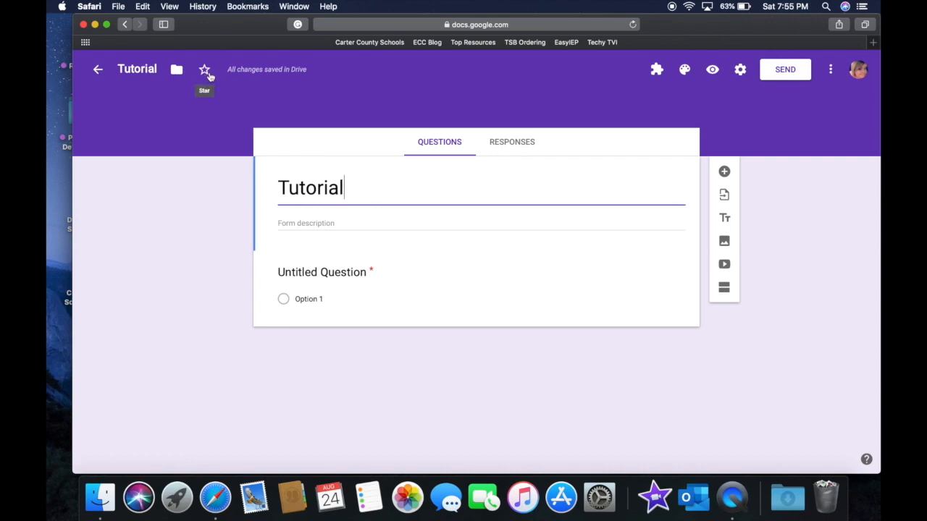
- Browse the theme's header image categories, including Night out, Work and School, and Food and dining
click(686, 72)
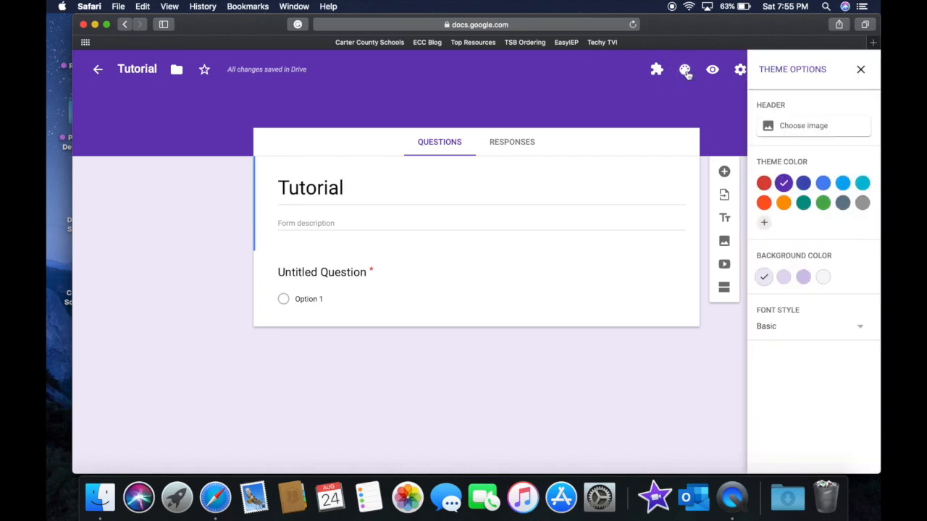
click(779, 131)
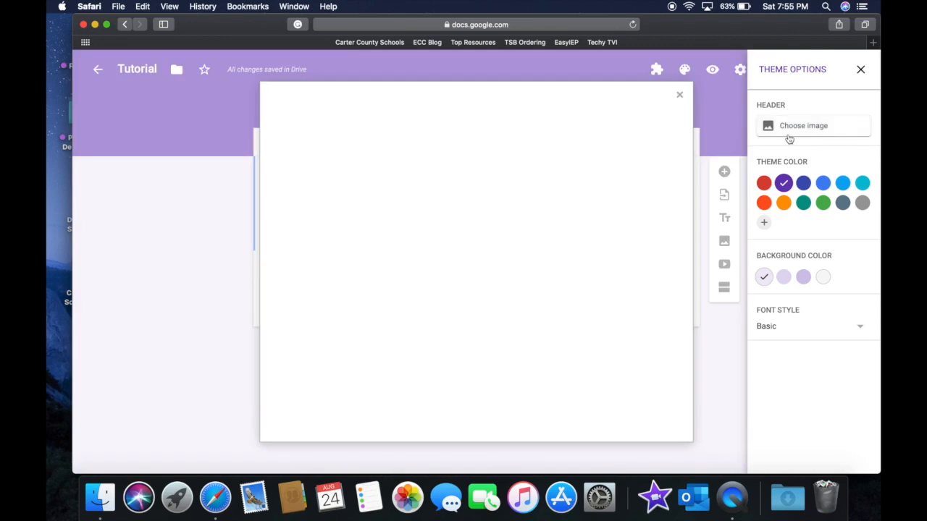
scroll(498, 261, down, 3)
scroll(498, 260, up, 3)
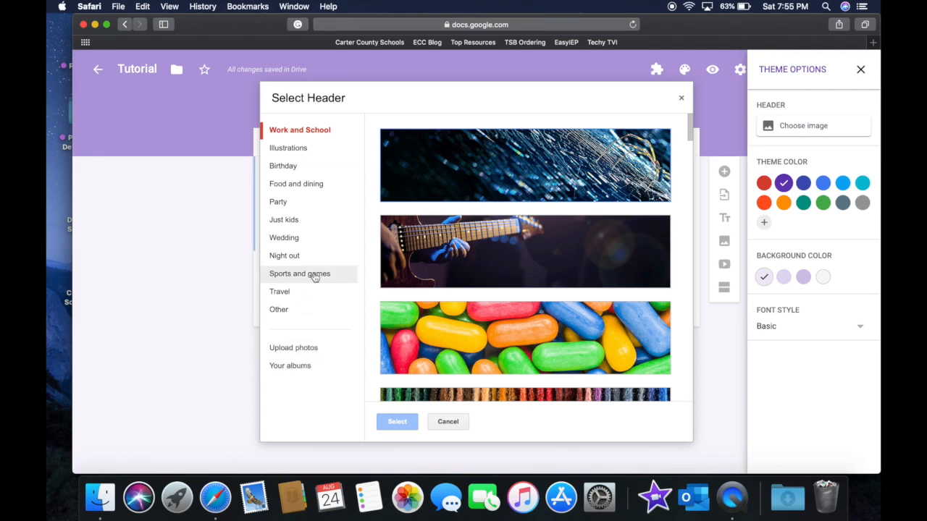
click(292, 257)
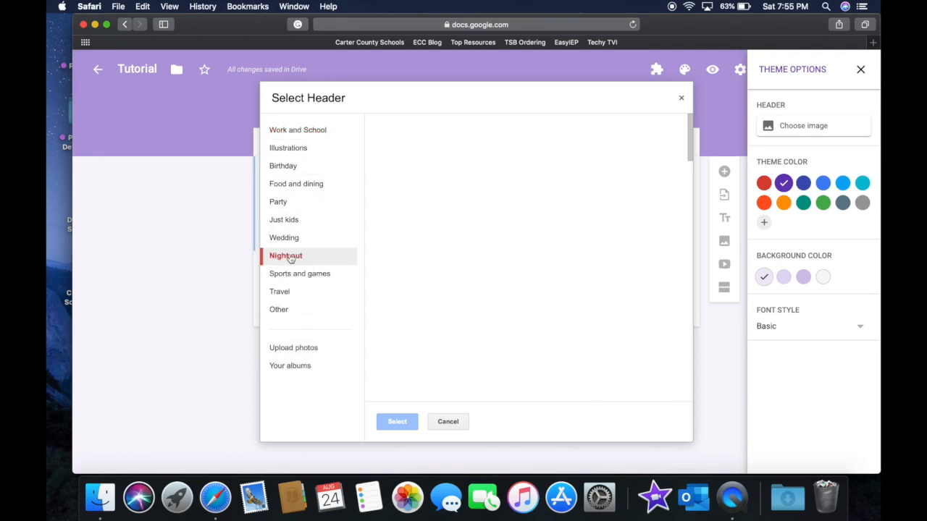
click(297, 132)
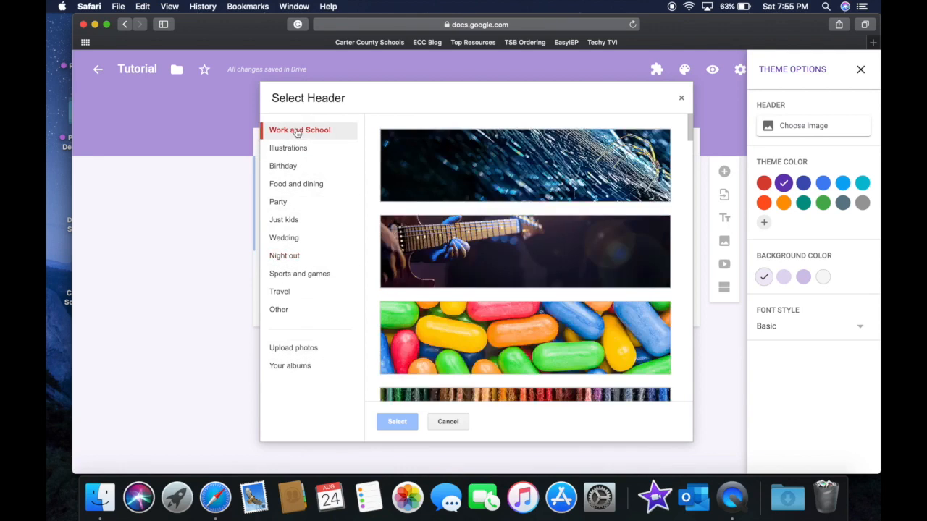
click(289, 239)
click(295, 183)
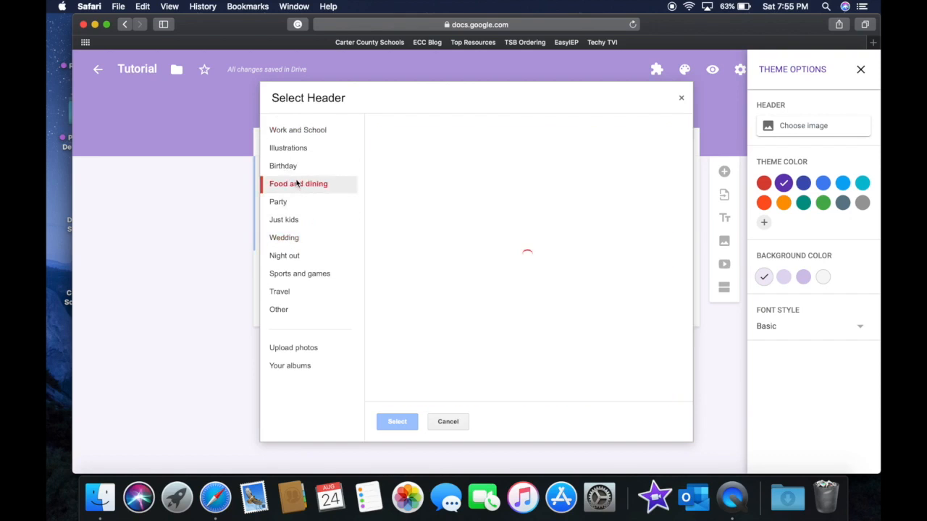
scroll(464, 246, down, 10)
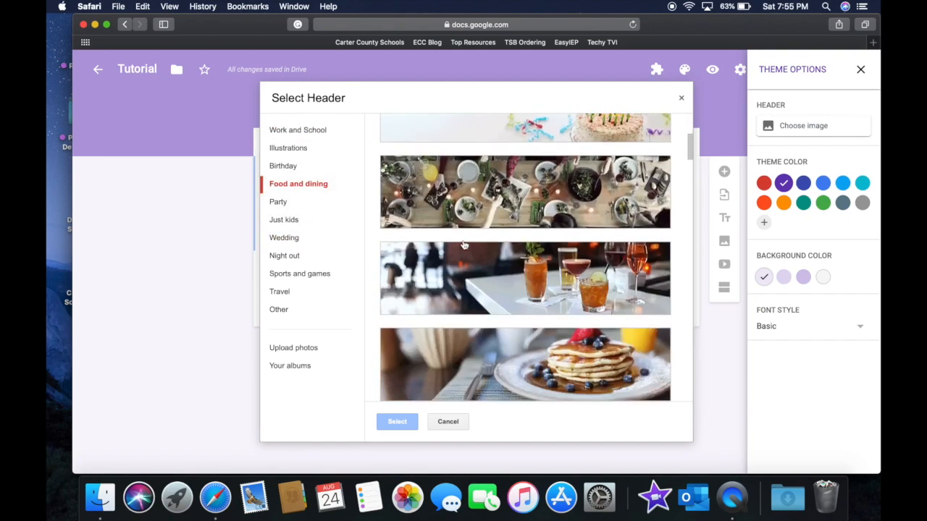
scroll(464, 245, down, 5)
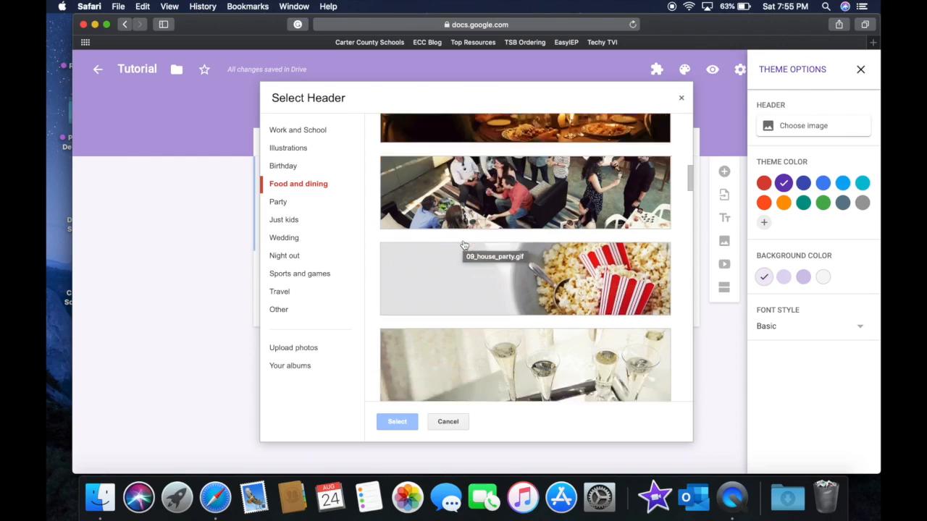
scroll(464, 243, up, 5)
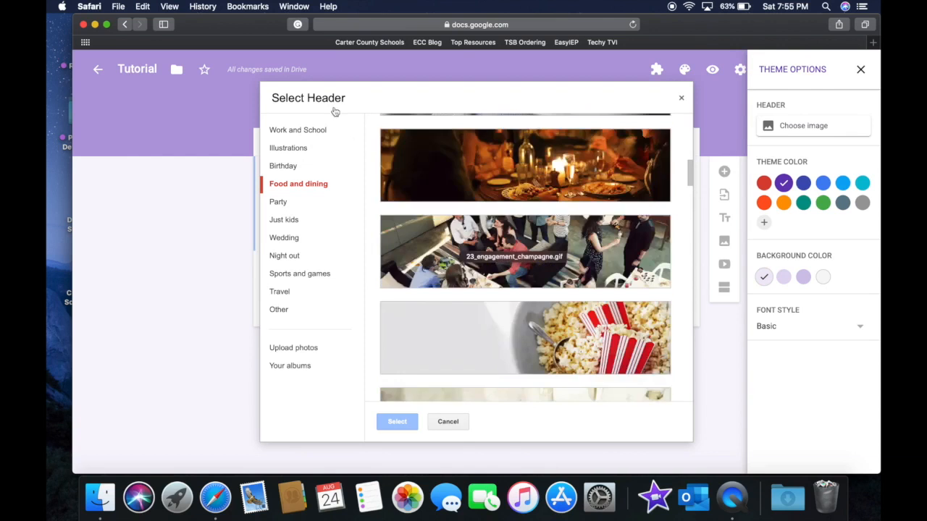
- Apply the open book image with heart-shaped pages from Work and School as the form header
click(313, 129)
scroll(531, 203, down, 10)
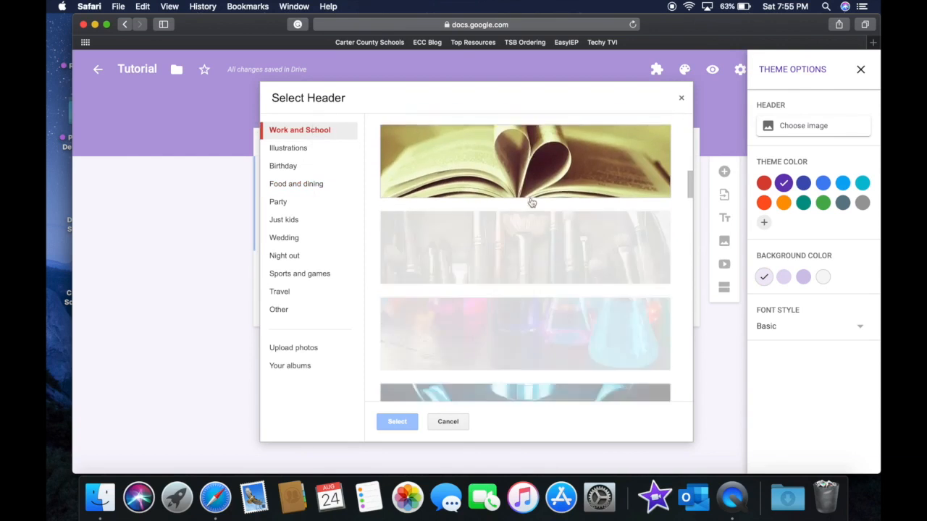
click(530, 203)
click(387, 421)
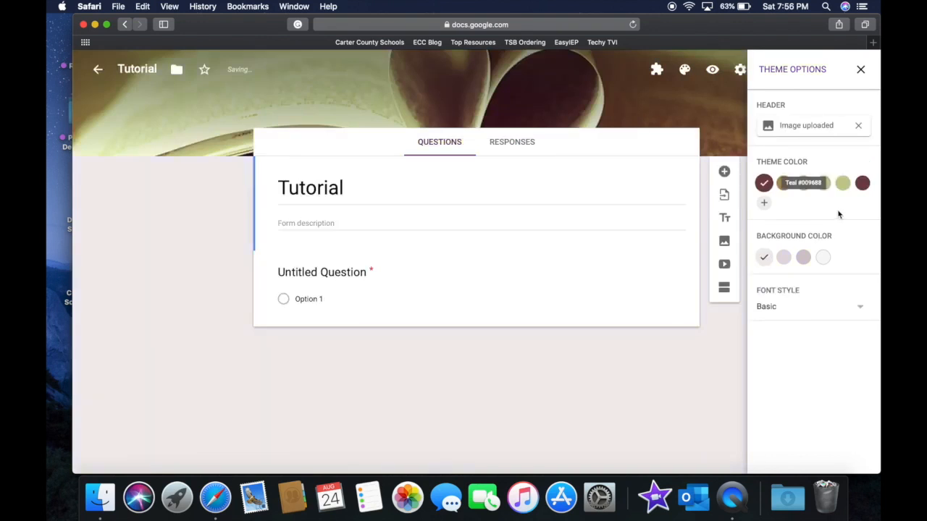
- Try several of the suggested theme colors, ending with the last maroon swatch and its darkest background shade
click(843, 184)
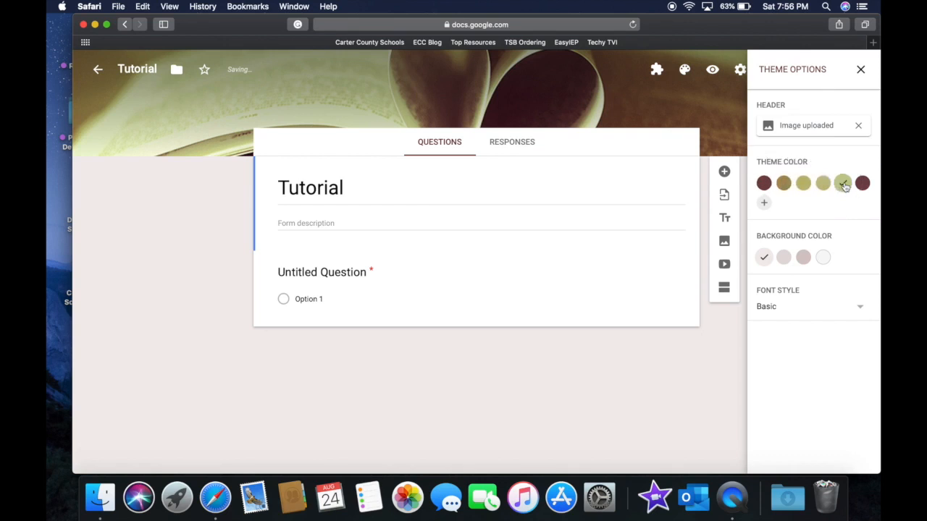
click(803, 183)
click(763, 184)
click(783, 183)
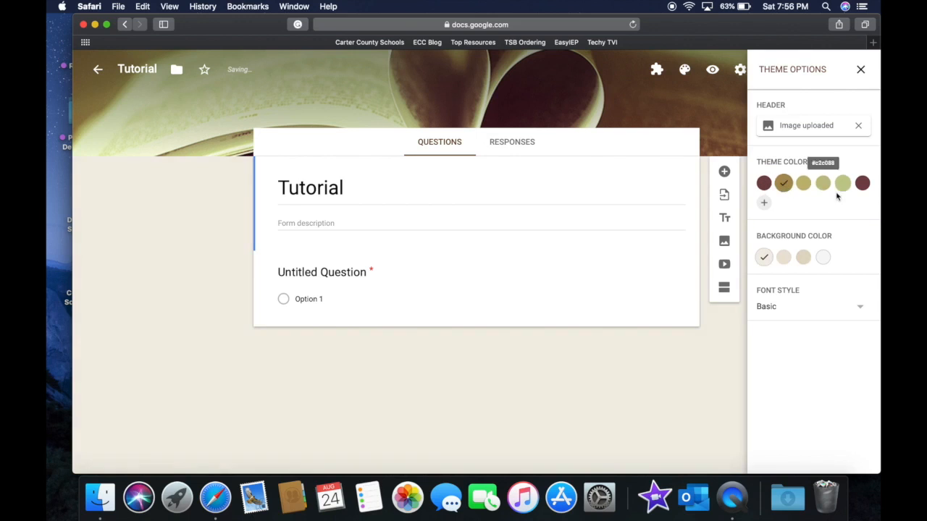
click(862, 183)
click(803, 257)
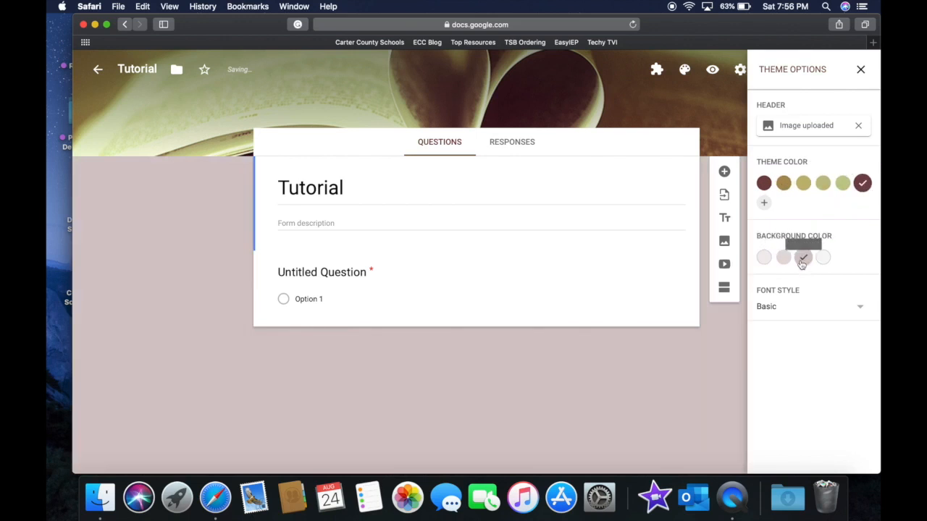
- Revisit the Work and School header images, then remove the book header from the form and close the image selection
click(805, 139)
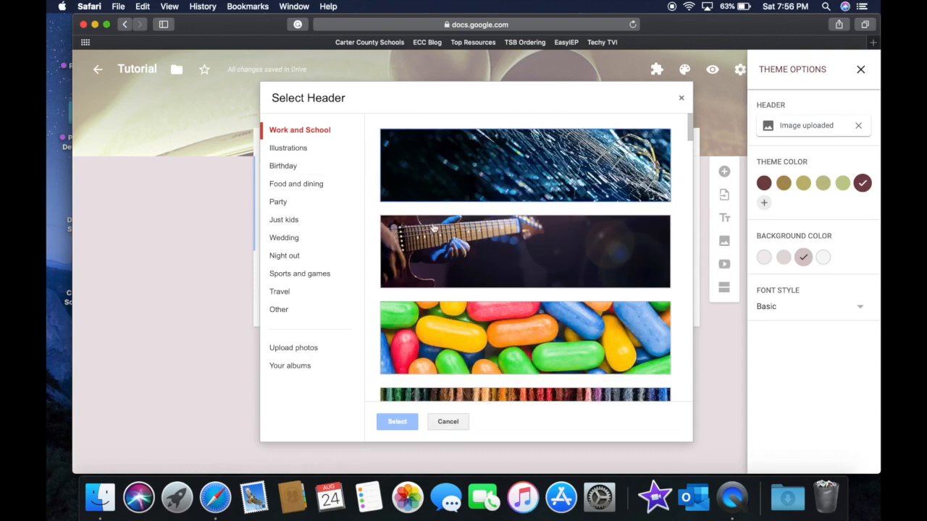
scroll(443, 250, down, 6)
scroll(446, 252, down, 3)
scroll(446, 252, up, 1)
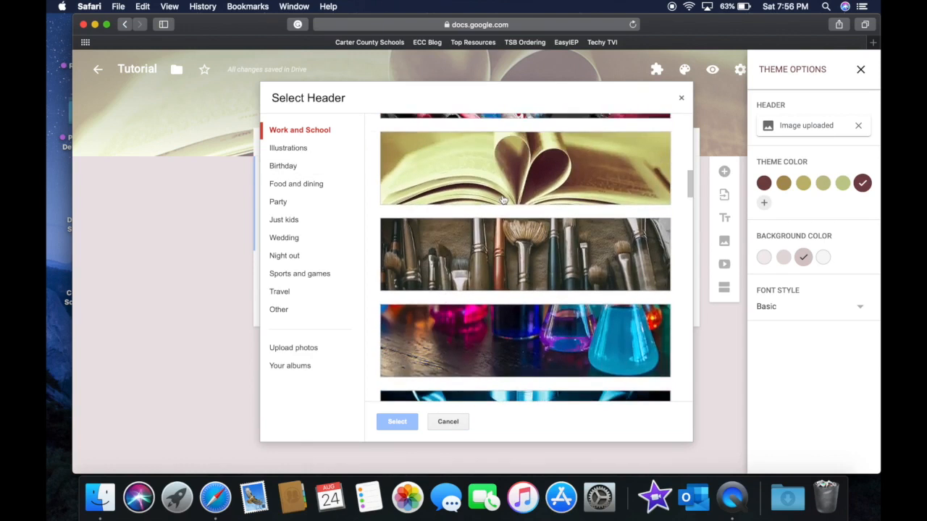
click(522, 179)
click(859, 127)
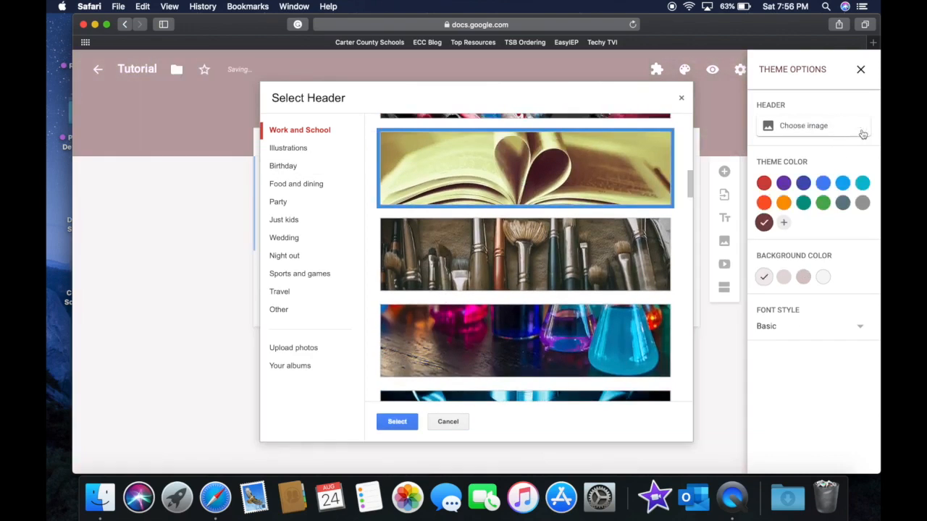
click(681, 98)
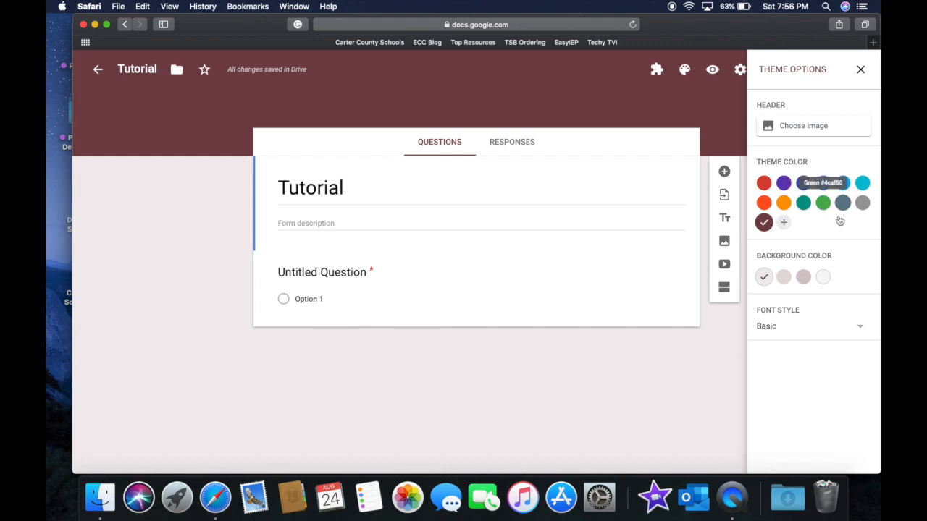
- Add black #000000 as a custom theme color and apply the darkest gray background shade
click(784, 223)
mouse_move(778, 237)
mouse_down()
mouse_move(766, 233)
mouse_move(769, 251)
mouse_up()
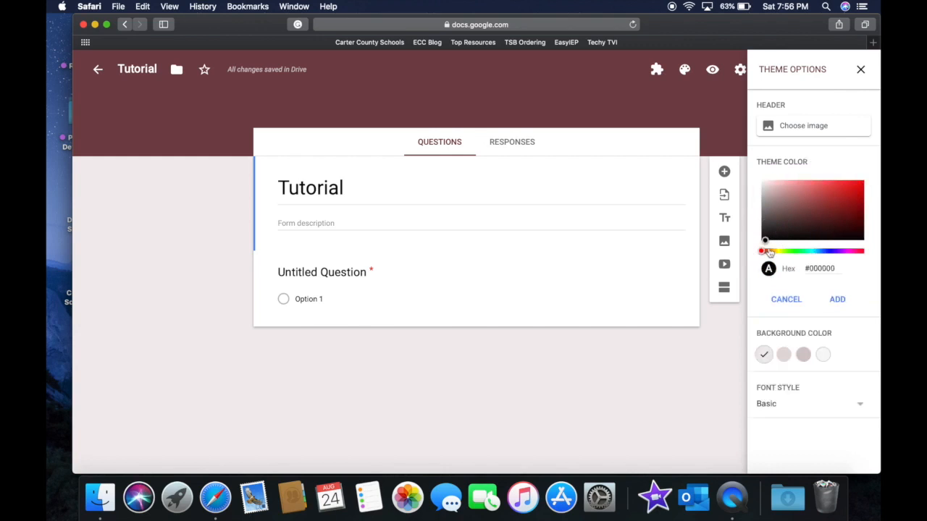
click(837, 300)
click(803, 276)
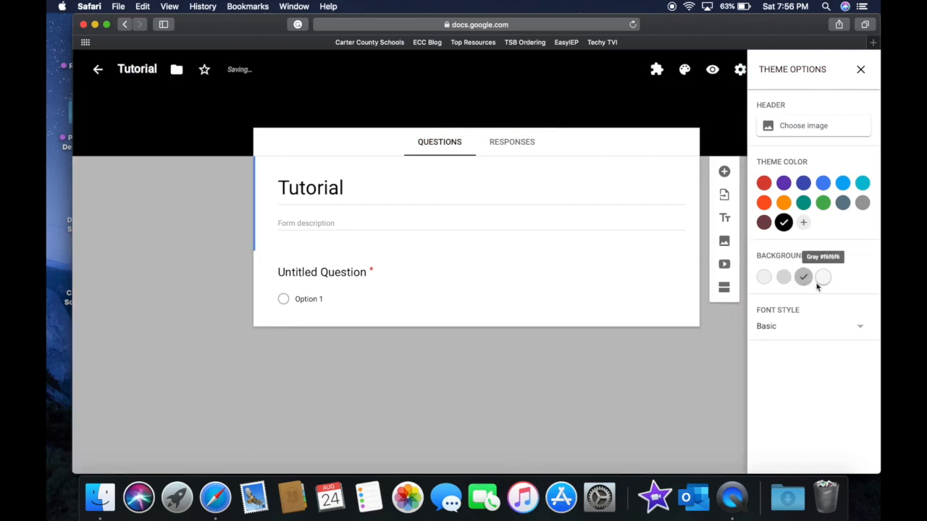
- Review the font styles while keeping Basic, and set the theme color to purple with the darkest purple background shade
click(790, 328)
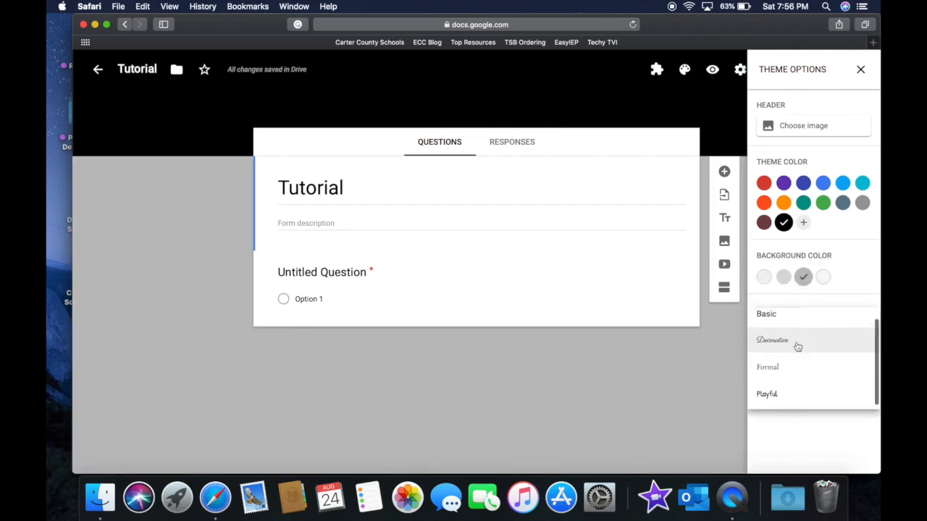
scroll(797, 347, up, 1)
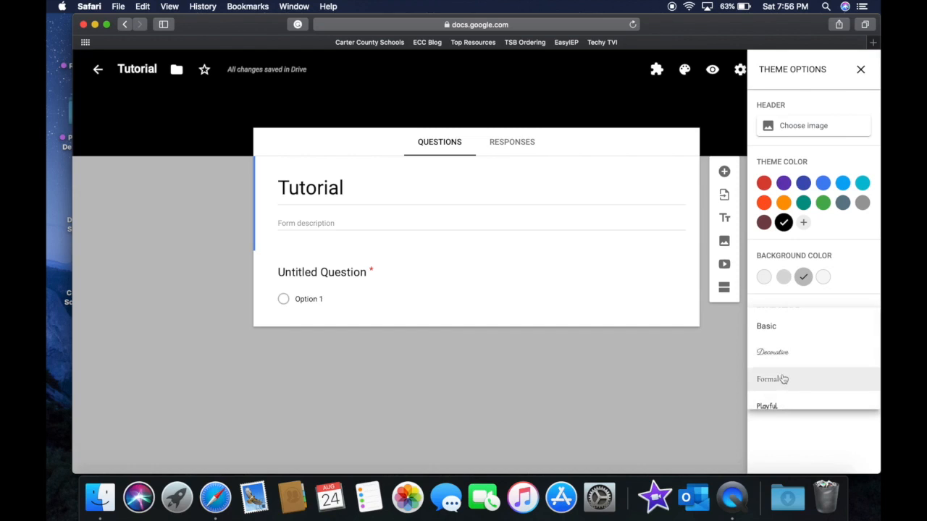
click(824, 277)
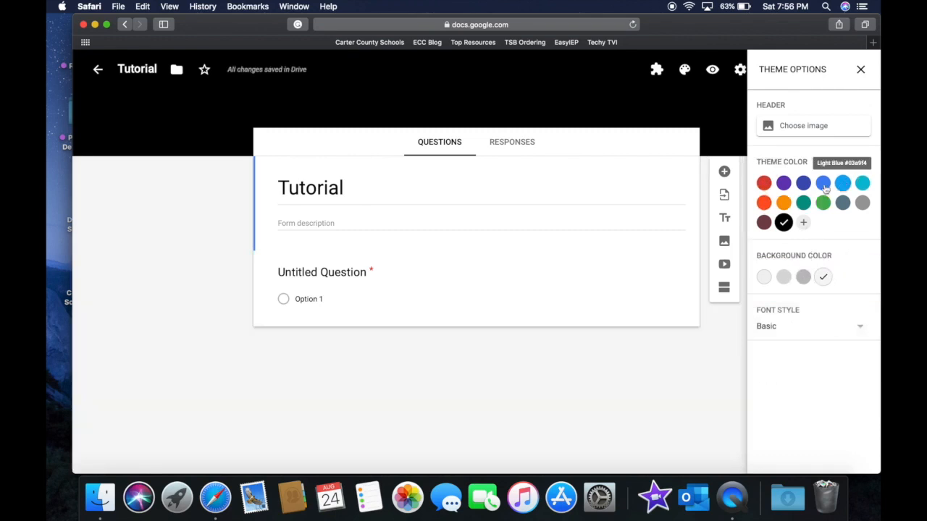
click(785, 184)
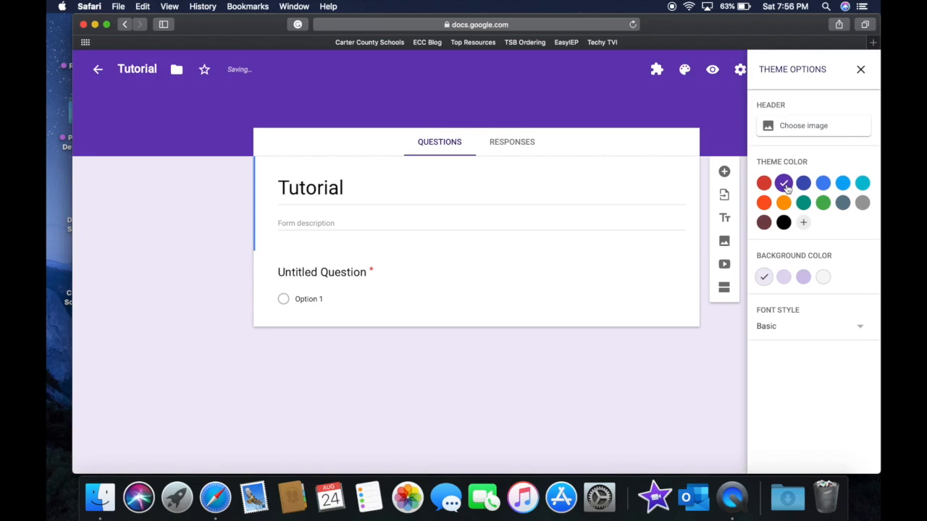
click(805, 279)
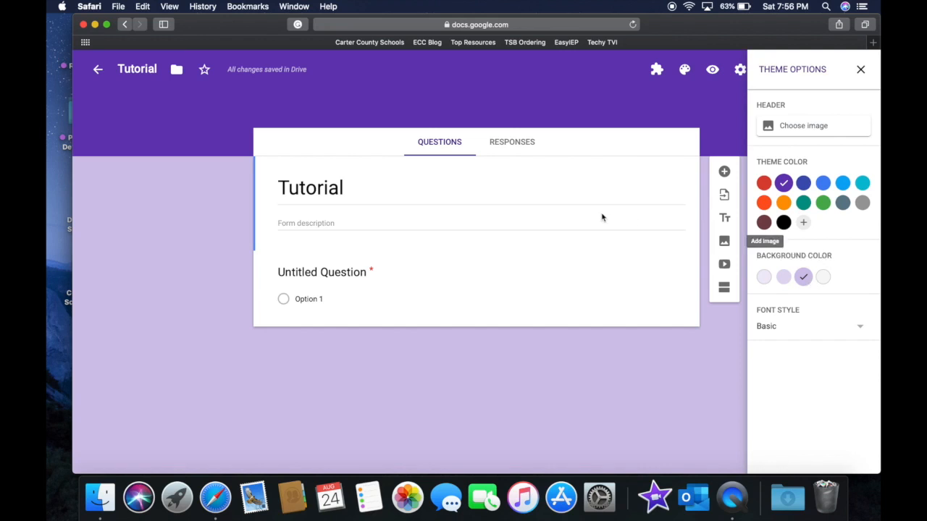
- Try the Date type on the untitled question and review the other available question types
click(340, 223)
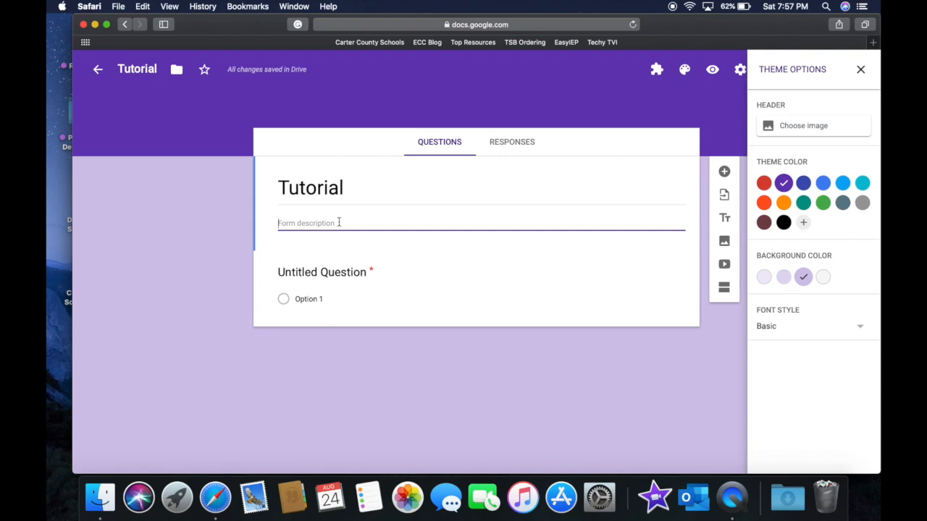
click(346, 273)
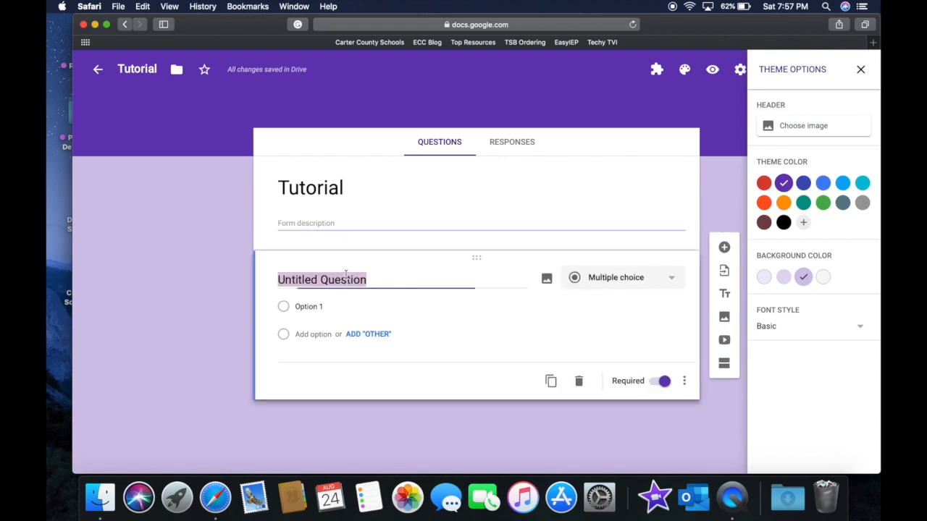
click(614, 279)
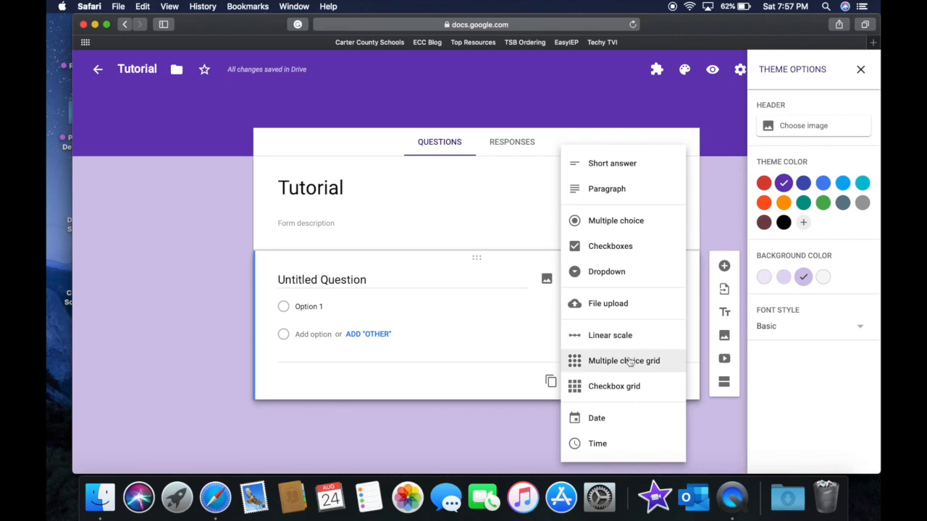
click(624, 418)
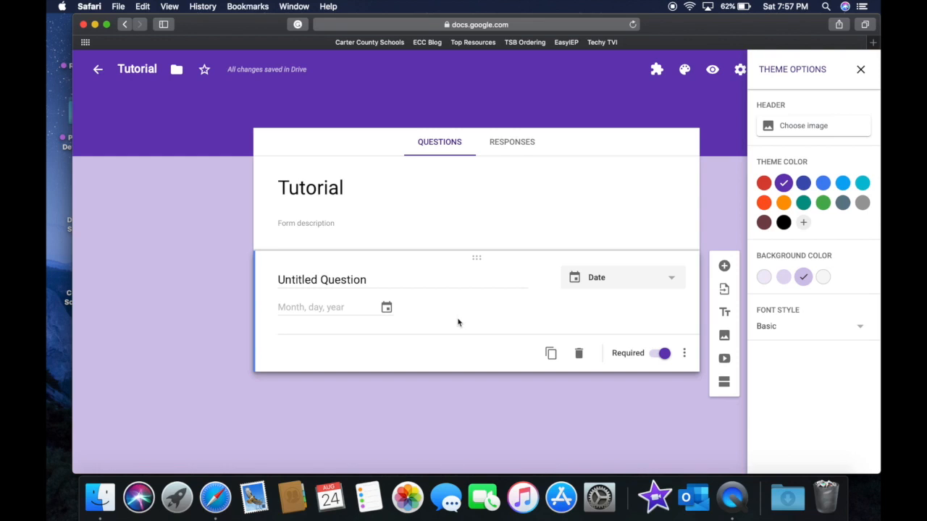
click(631, 283)
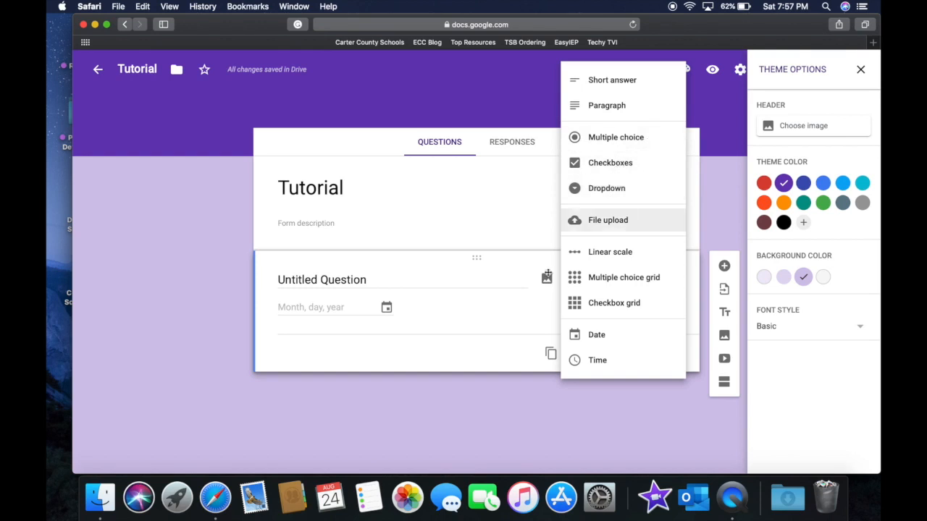
click(495, 390)
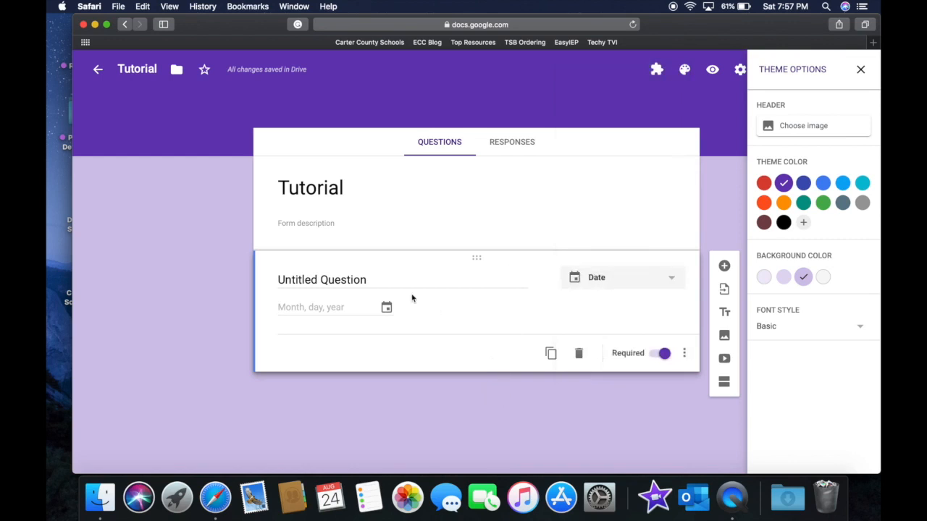
- Title the first question "Question 1" and set its type to Multiple choice
click(413, 283)
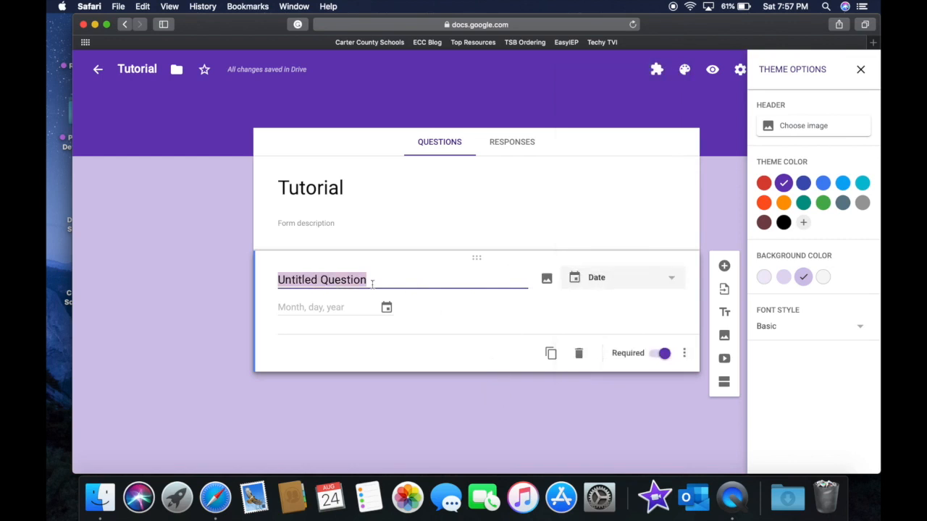
text(Que)
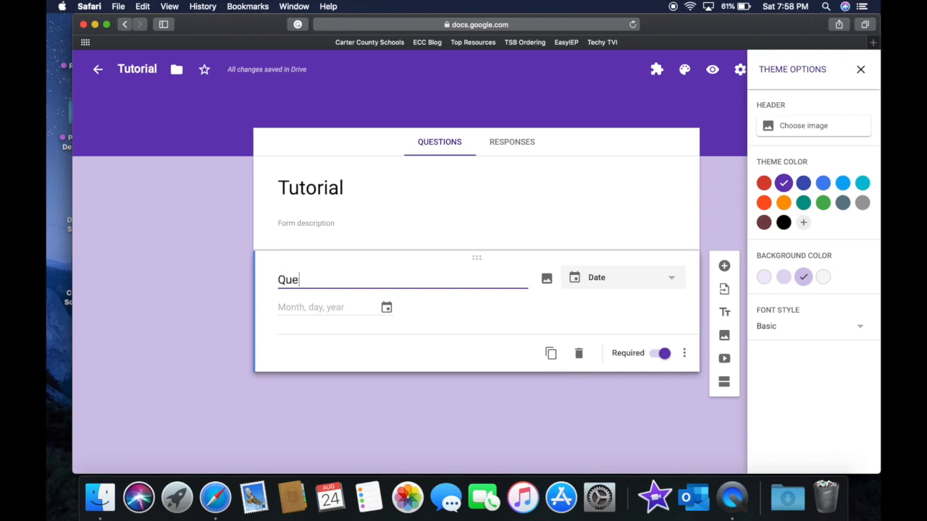
text(stion 1)
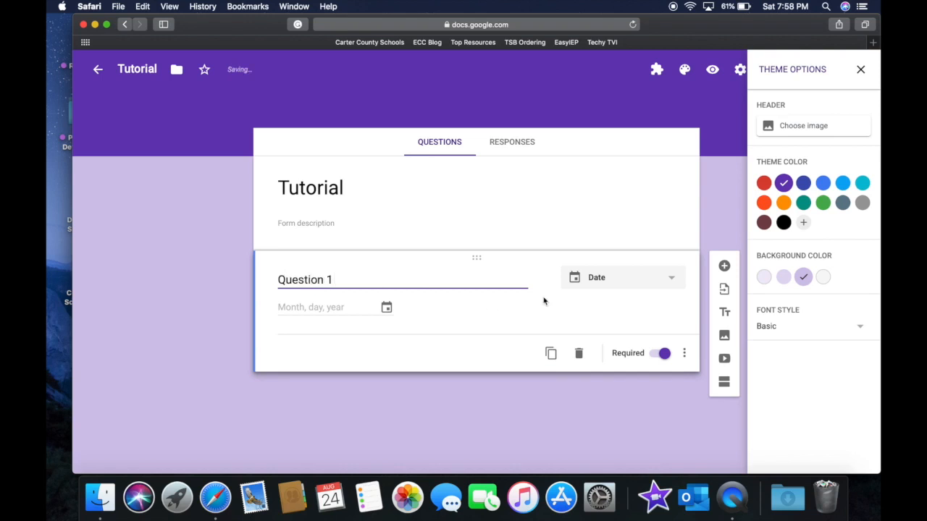
click(613, 288)
click(622, 139)
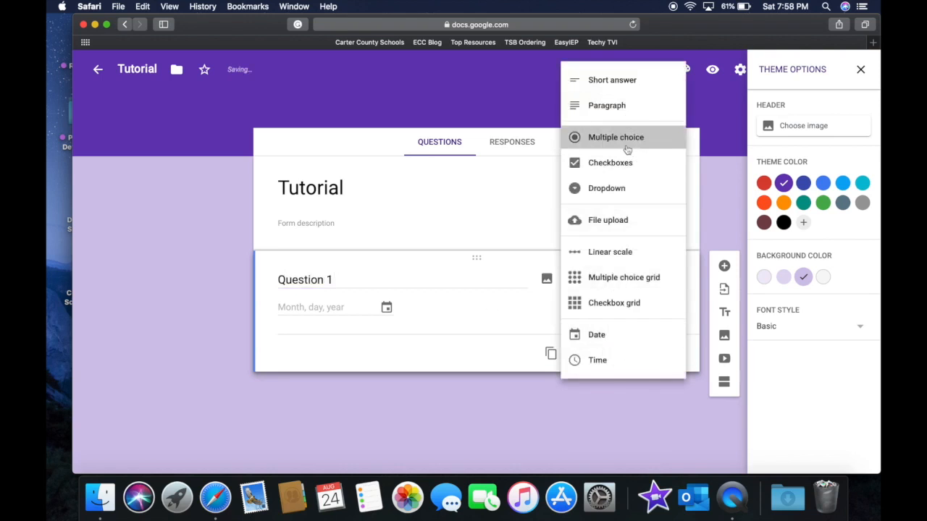
- Give Question 1 the answer options A, B, C and D, using the suggested options for the last three
click(300, 307)
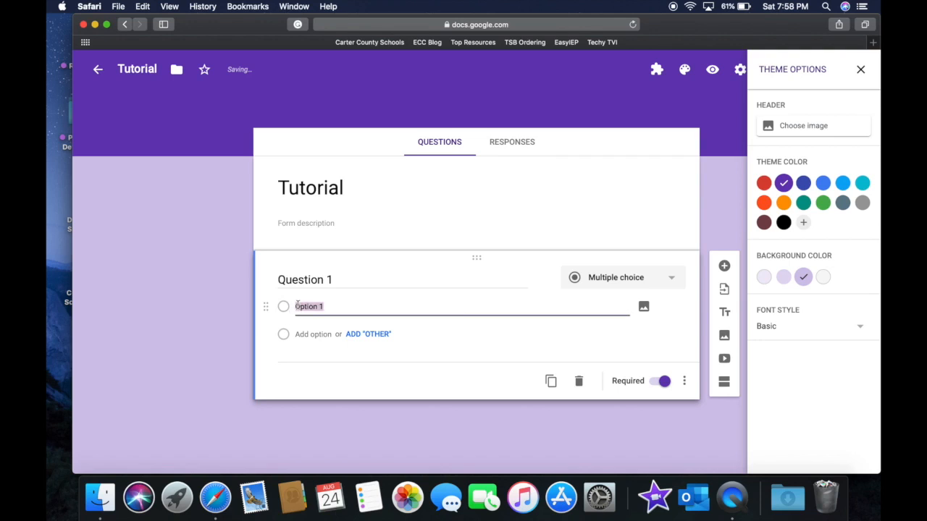
text(a)
click(285, 348)
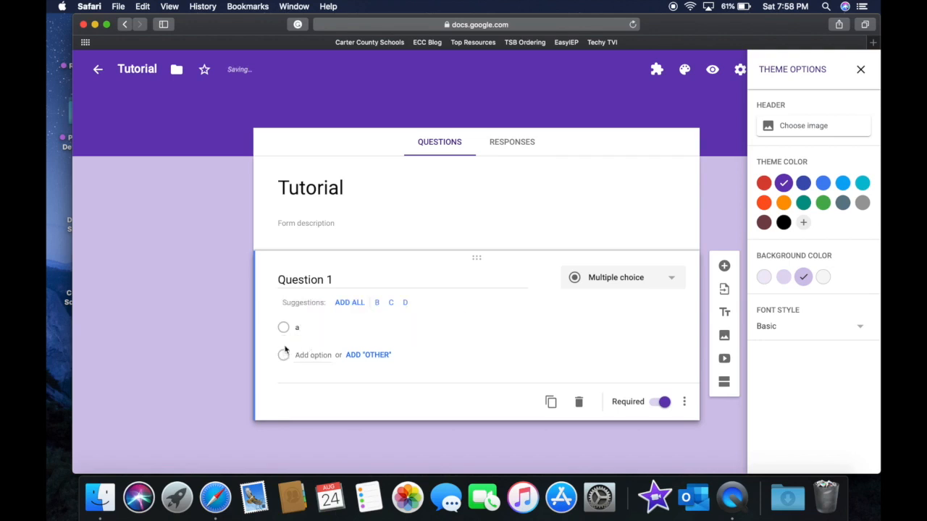
click(358, 306)
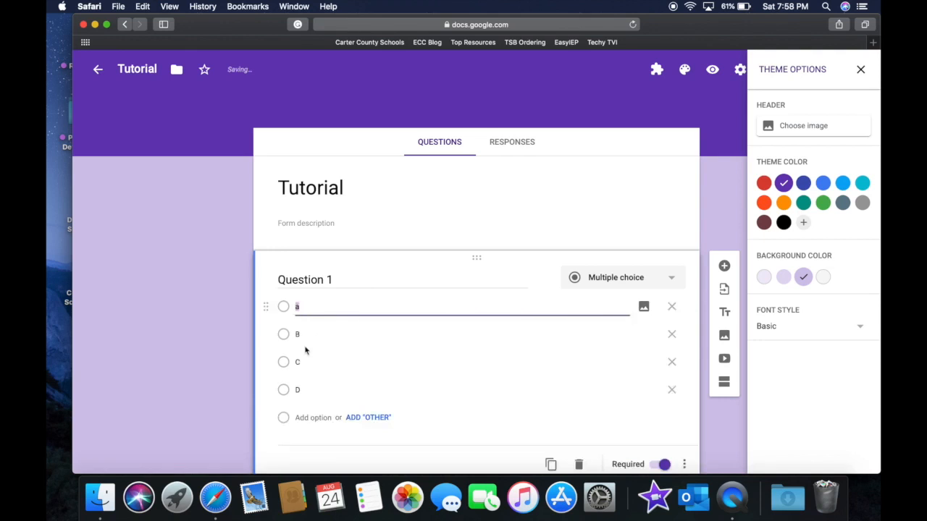
text(A)
- Duplicate Question 1 and retitle the copy "Question 2"
scroll(447, 399, down, 2)
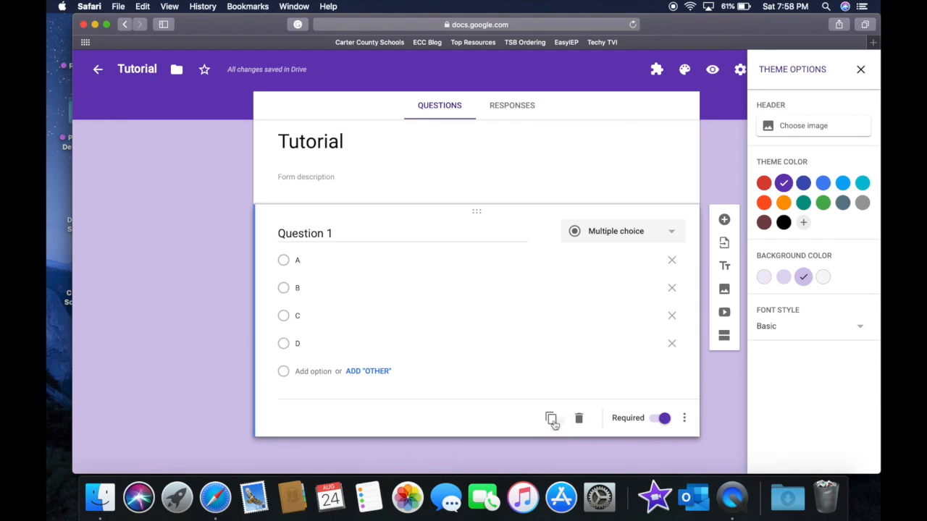
click(551, 420)
key(BackSpace)
text(i)
key(BackSpace)
text(Question 2)
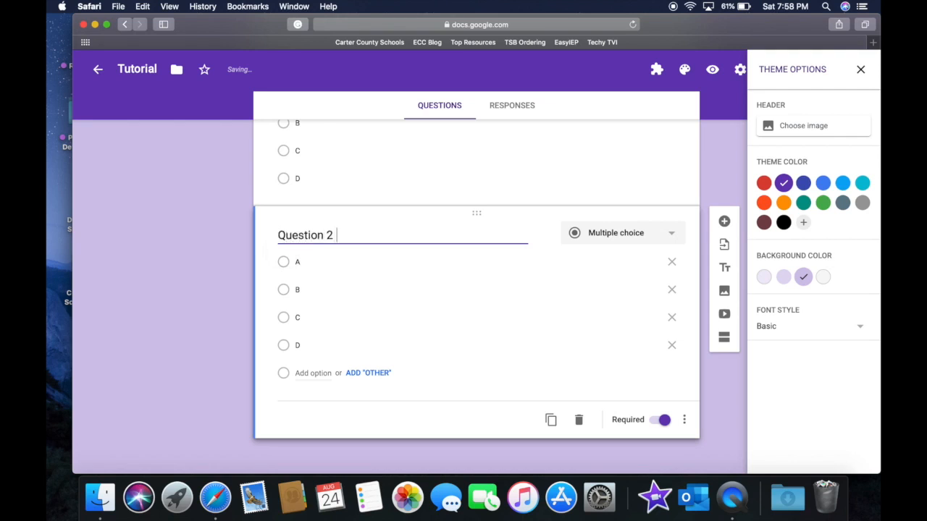
- Duplicate Question 2 and retitle the copy "Question 3"
click(550, 420)
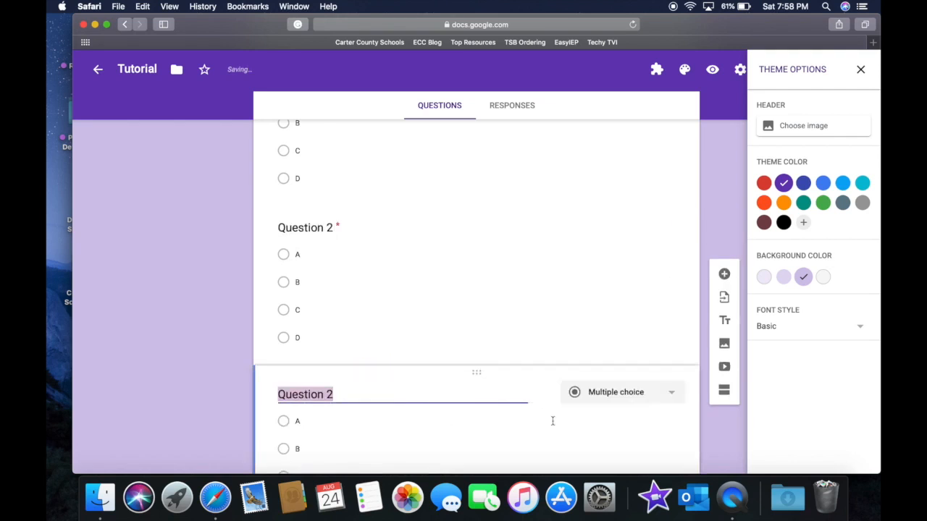
key(Right)
key(BackSpace)
text(3)
- Search for "Bunny" images and insert the second result, a rabbit on a blue background, into Question 3
scroll(476, 304, down, 5)
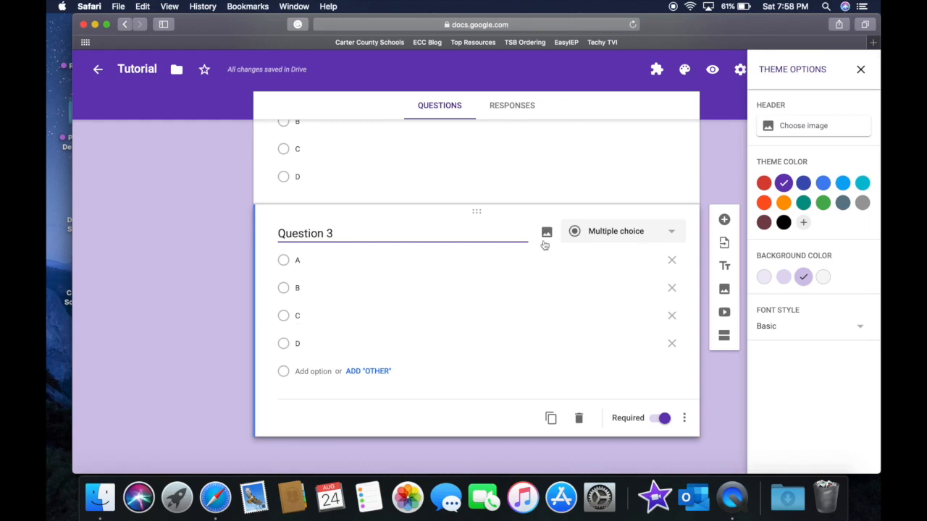
click(546, 234)
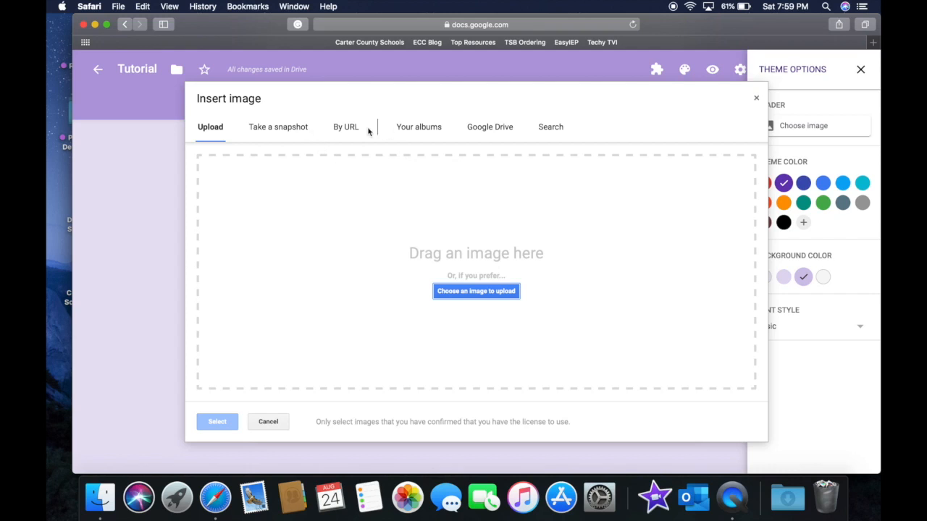
click(553, 131)
click(422, 156)
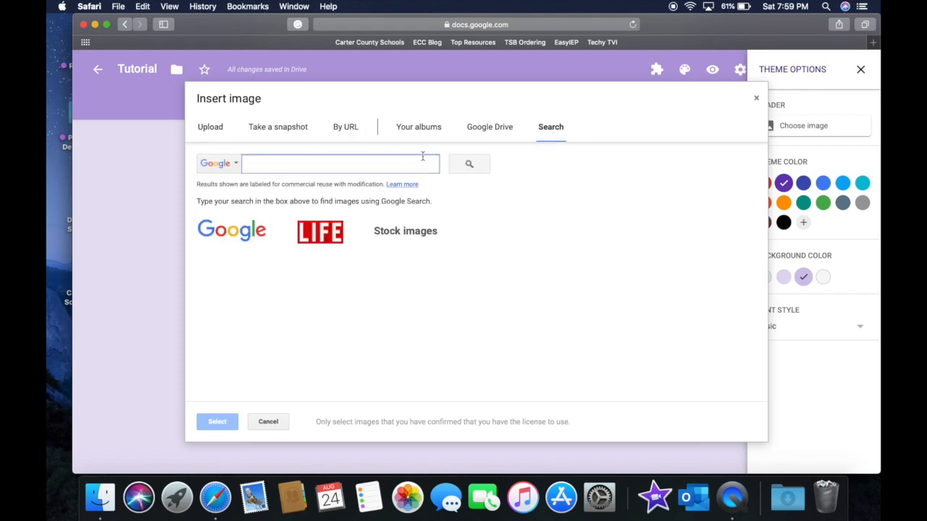
text(Bunny)
key(Return)
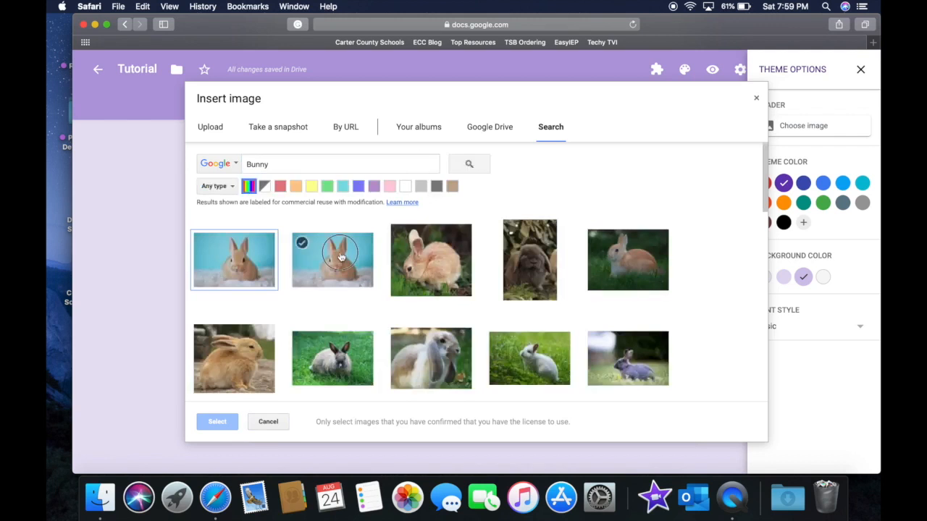
click(340, 258)
click(229, 421)
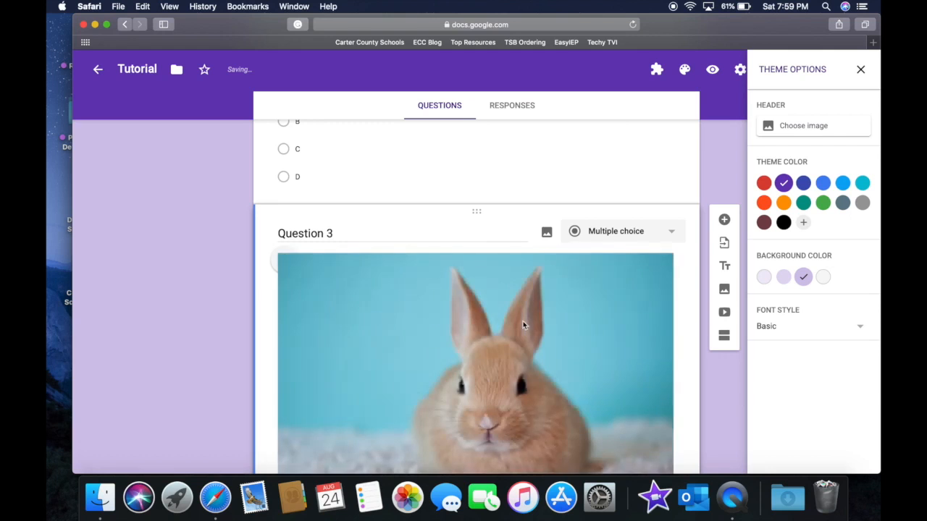
- Shrink the bunny image in Question 3 proportionally to a little over half its width
scroll(523, 320, down, 3)
scroll(523, 324, down, 1)
click(523, 324)
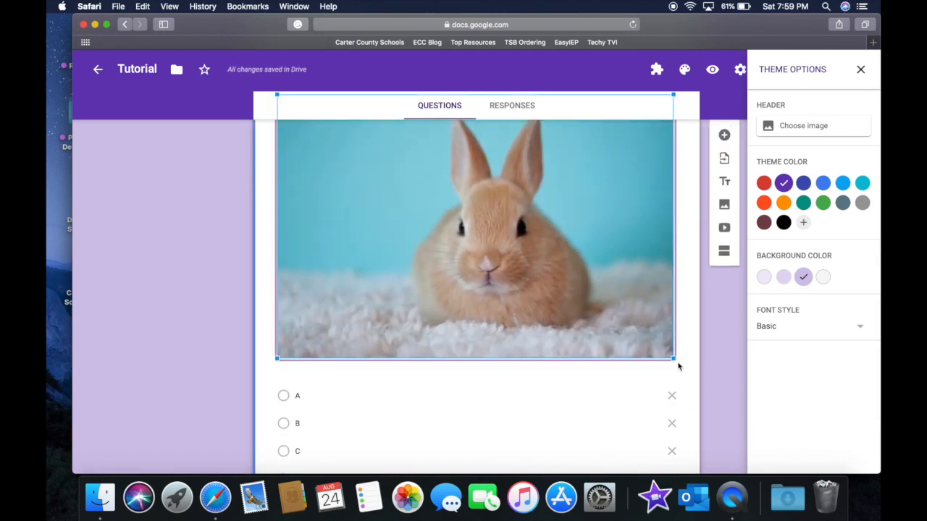
drag(673, 359, 495, 239)
scroll(446, 305, up, 2)
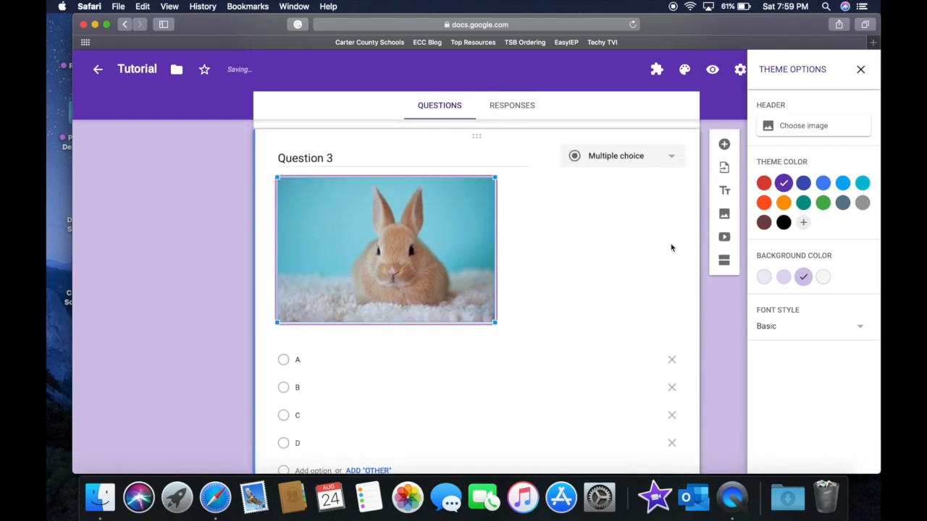
click(699, 280)
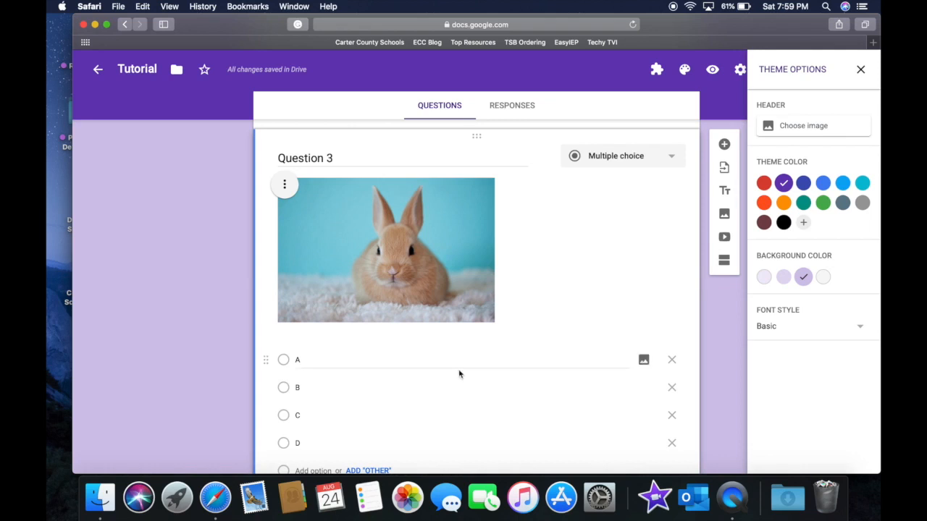
click(440, 385)
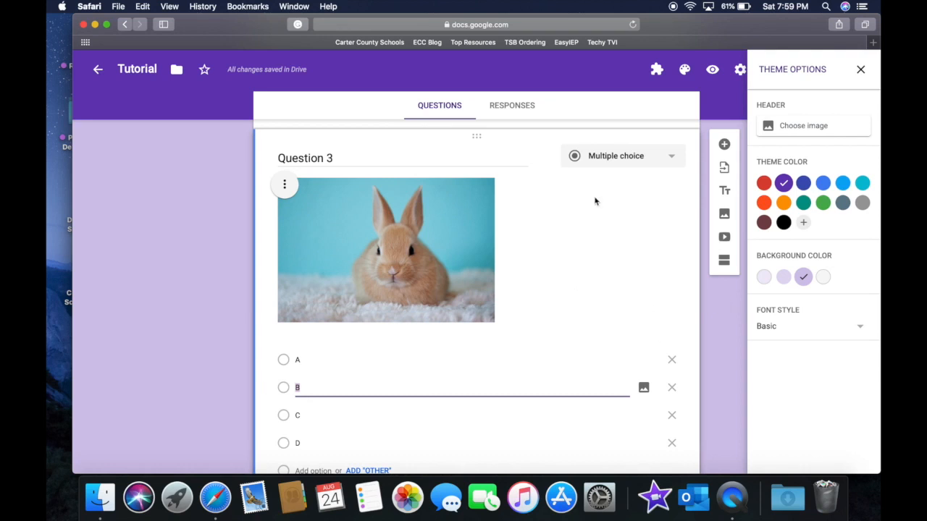
scroll(489, 266, down, 3)
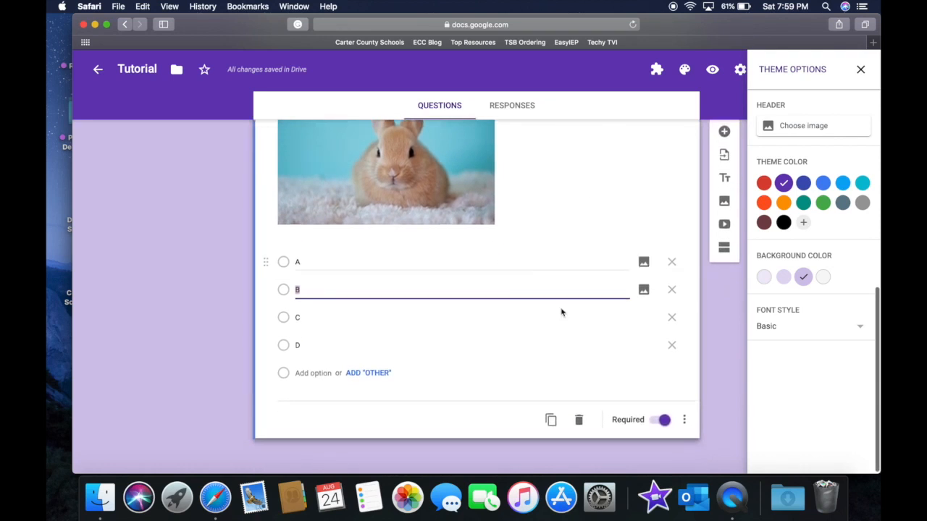
scroll(637, 192, up, 10)
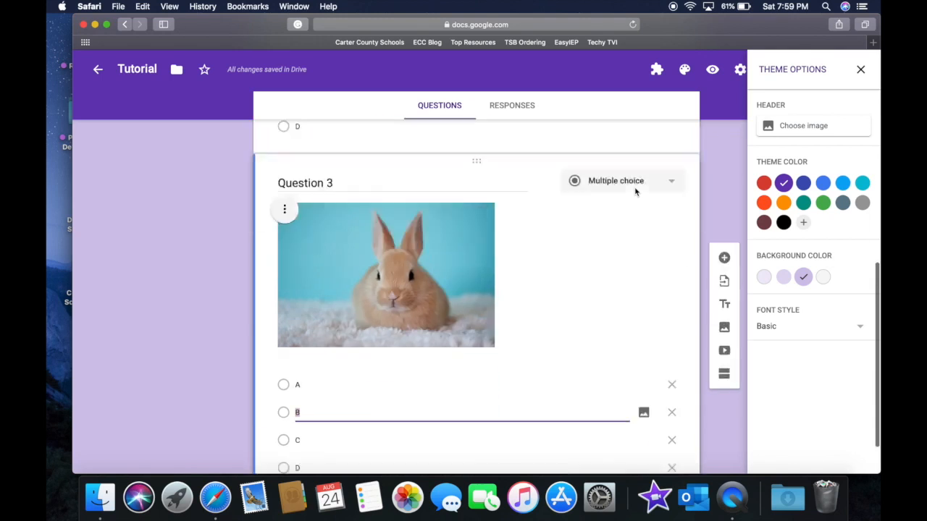
click(527, 190)
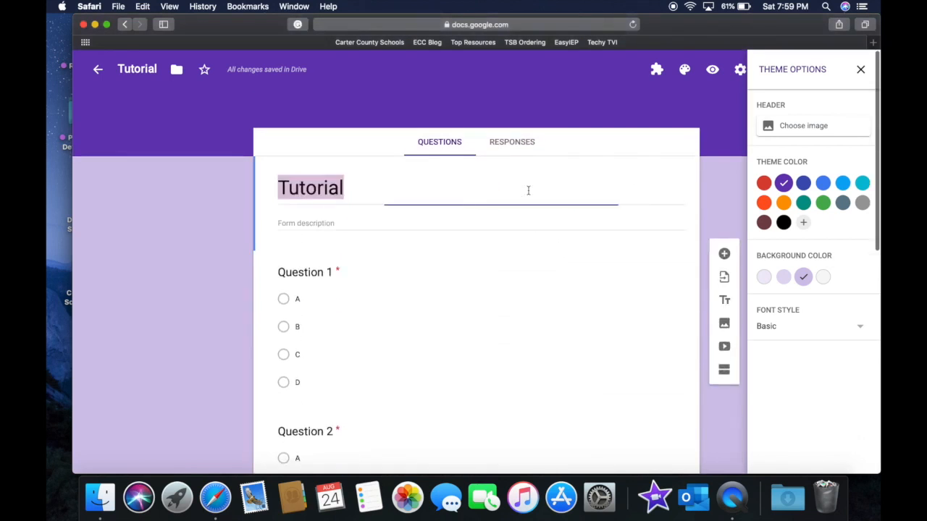
click(466, 247)
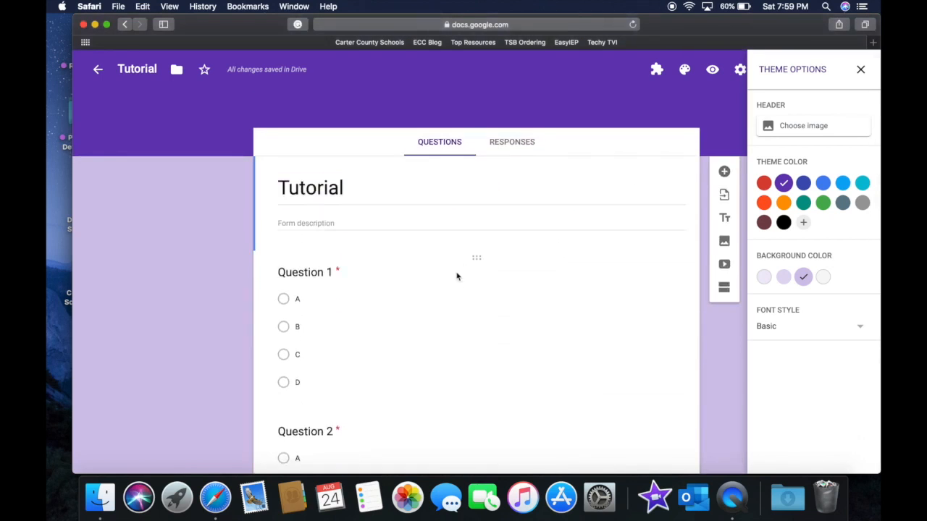
- Add a blank question directly below Question 1, and delete it again
click(457, 274)
click(724, 266)
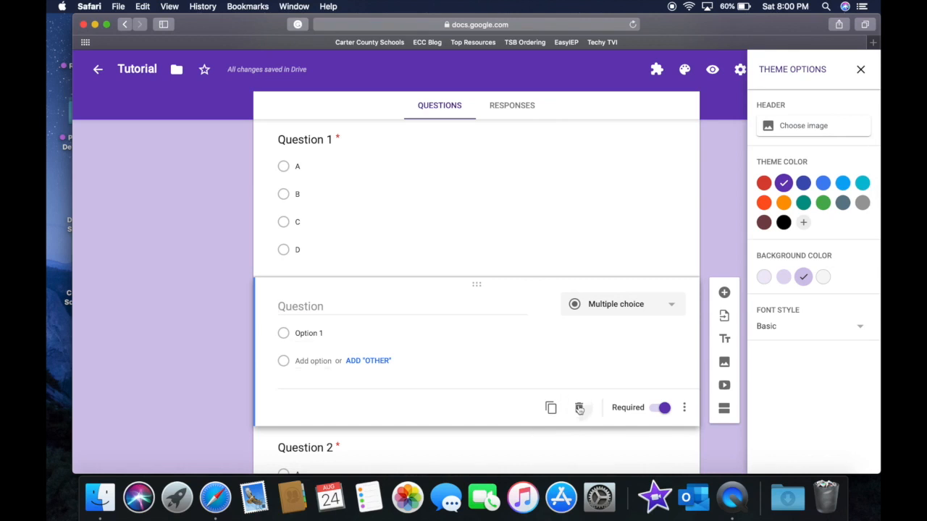
click(578, 407)
- Add a new section directly after Question 1 and look over how the form is divided
scroll(637, 210, up, 3)
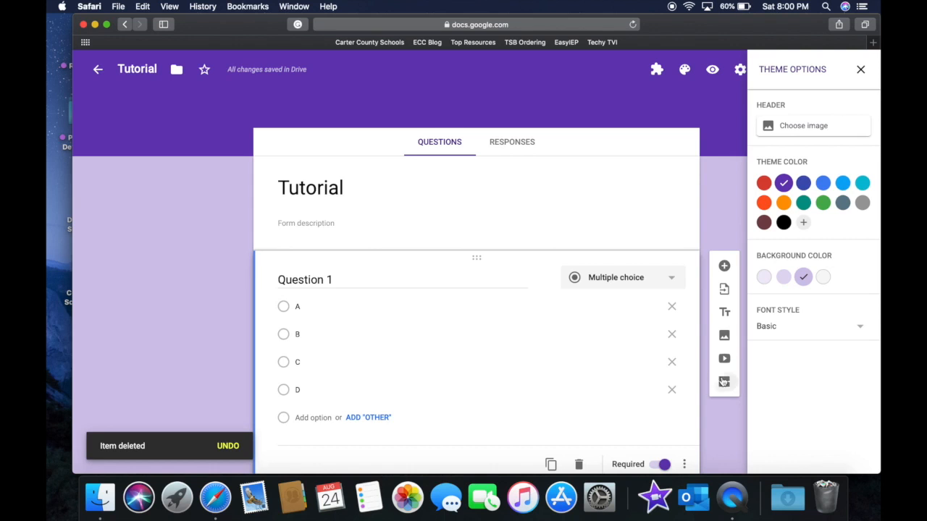
click(723, 381)
scroll(392, 338, down, 5)
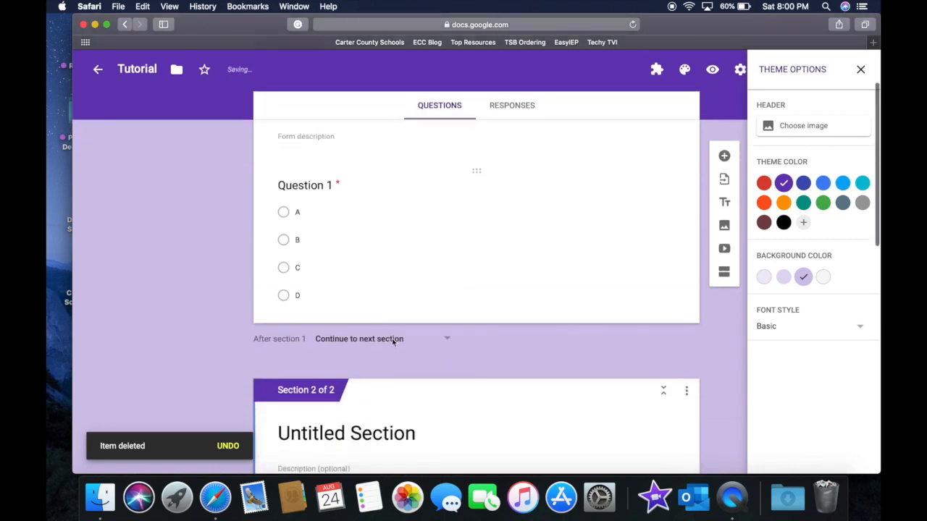
scroll(393, 342, up, 4)
scroll(392, 343, down, 2)
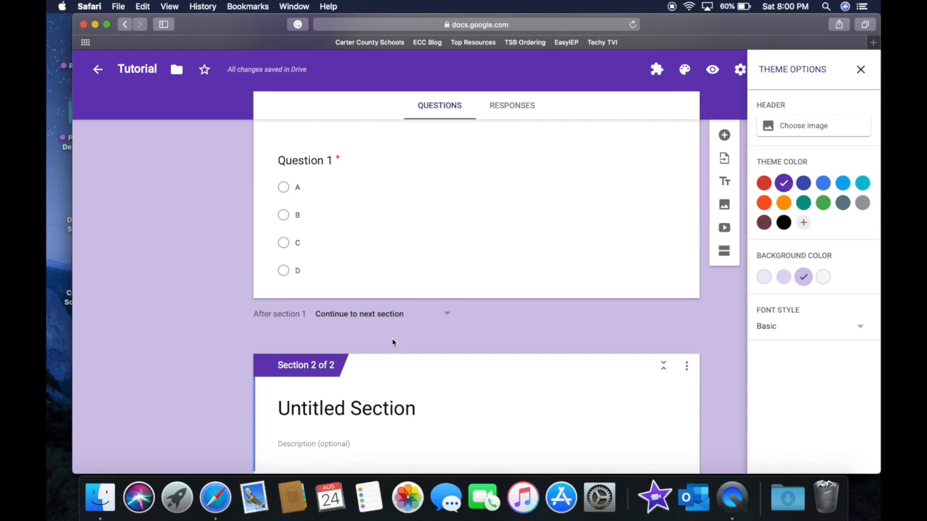
scroll(392, 341, down, 1)
scroll(392, 341, up, 5)
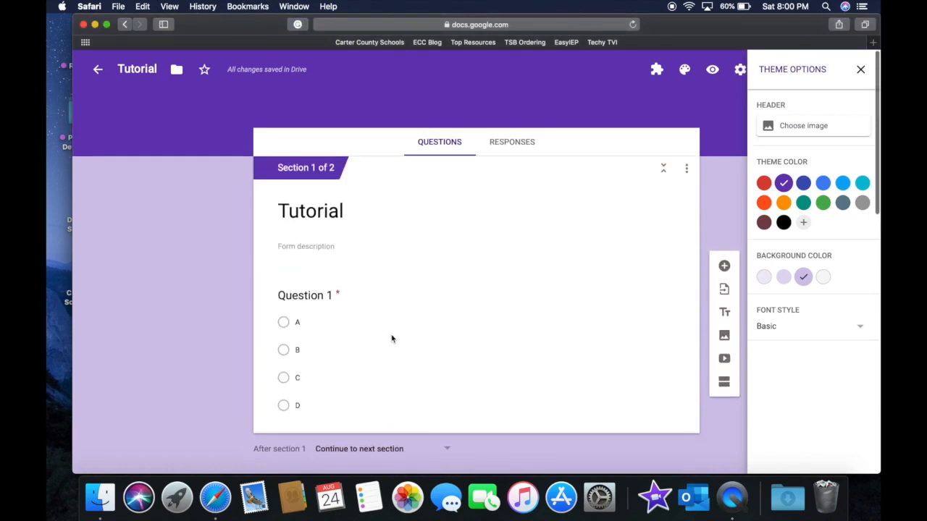
scroll(491, 296, down, 3)
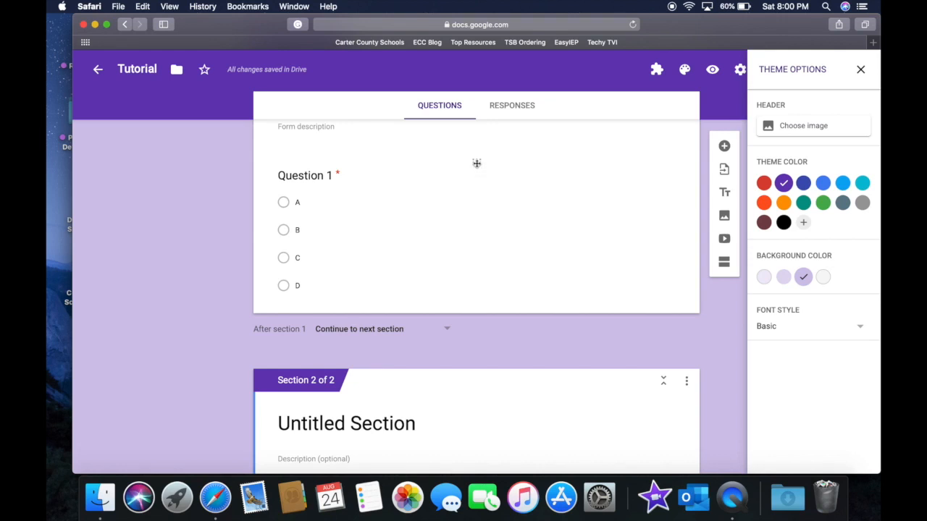
- Move Question 1 into section 2, directly below the Untitled Section header, and review the new layout
drag(476, 163, 457, 389)
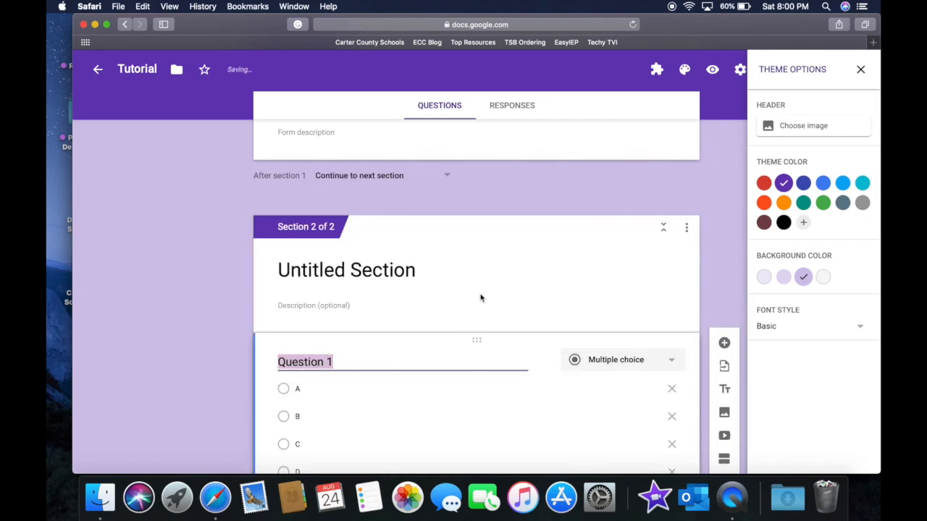
scroll(479, 293, up, 5)
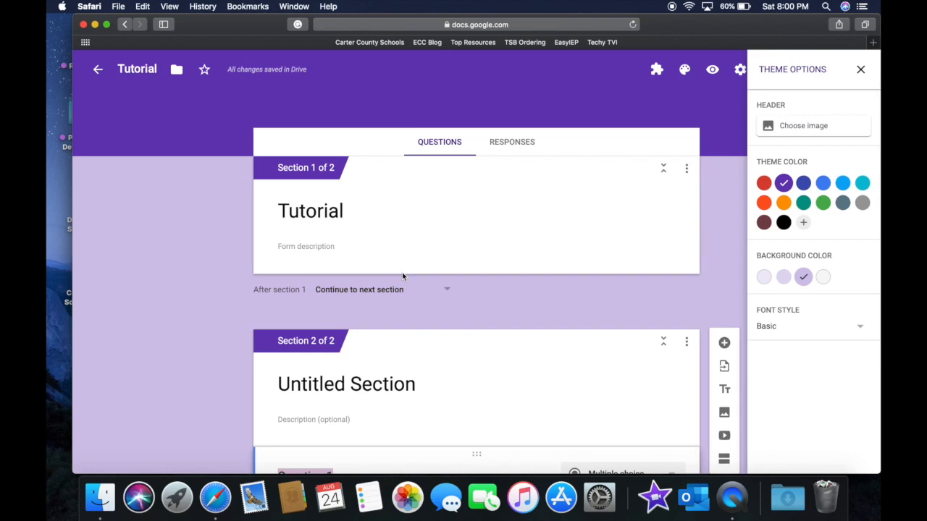
scroll(403, 275, down, 10)
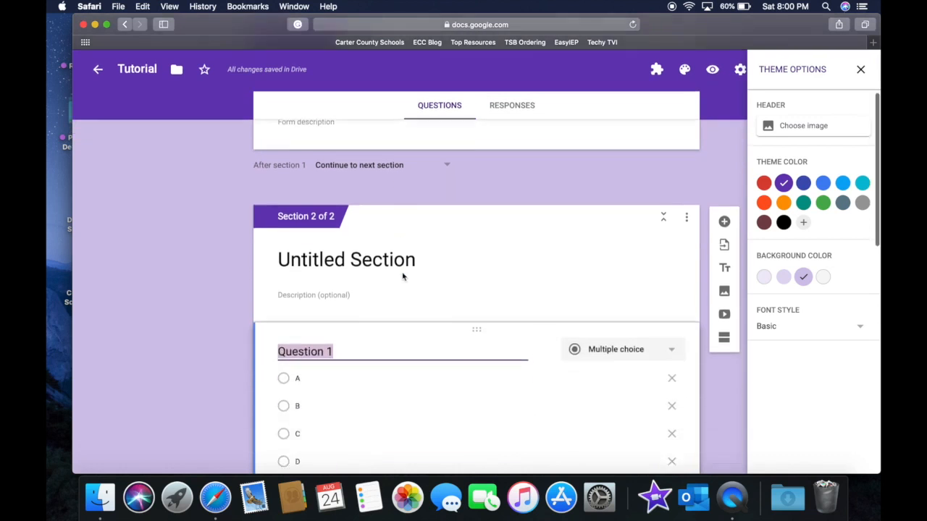
scroll(402, 275, down, 5)
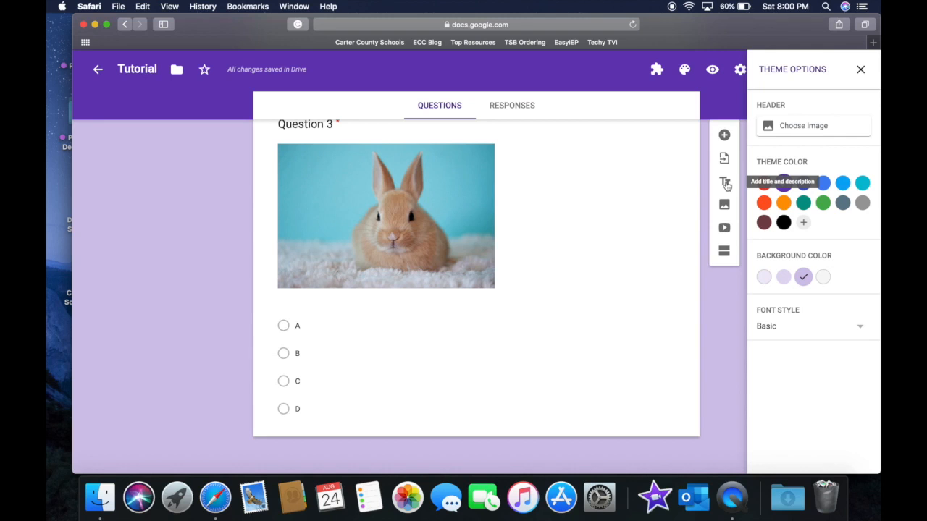
- Add a title and description block below Question 1, and delete it again
click(725, 183)
scroll(590, 175, up, 10)
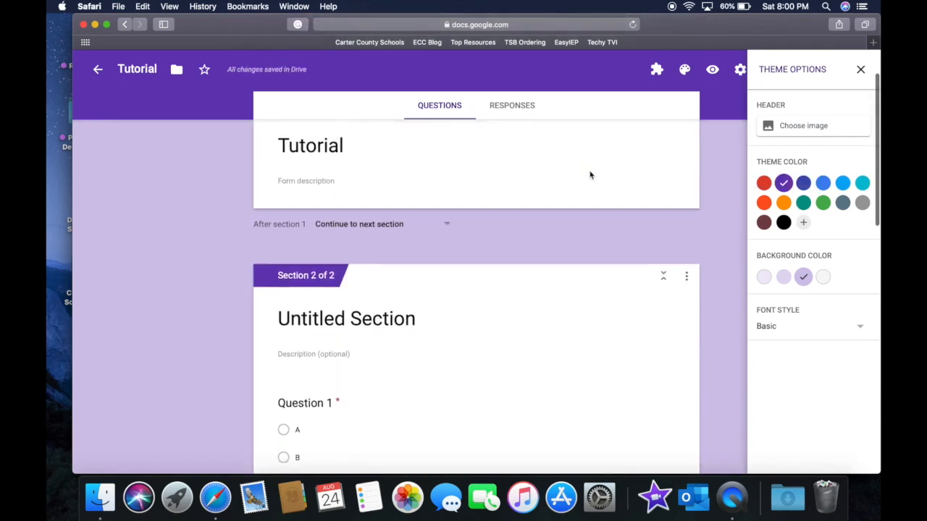
scroll(590, 174, down, 8)
click(656, 215)
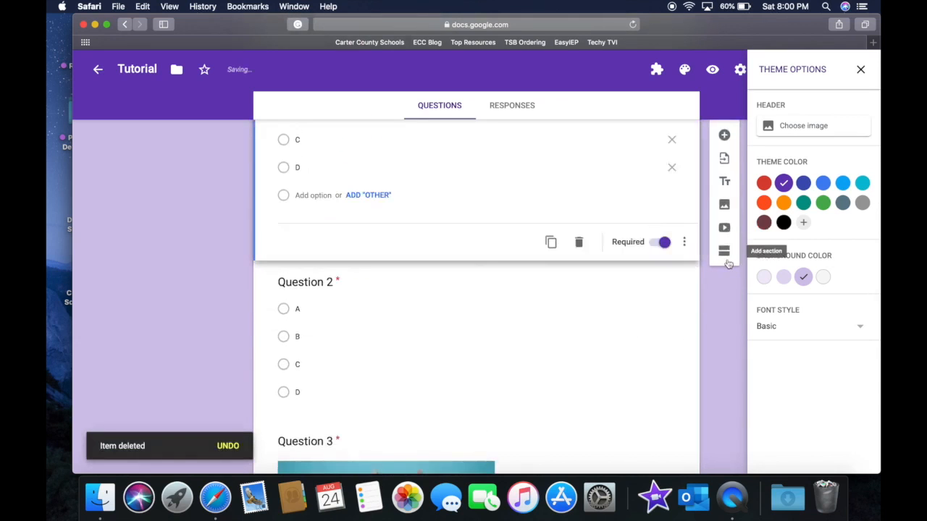
- Close the theme options and look over the form's two sections and their questions
scroll(720, 310, down, 5)
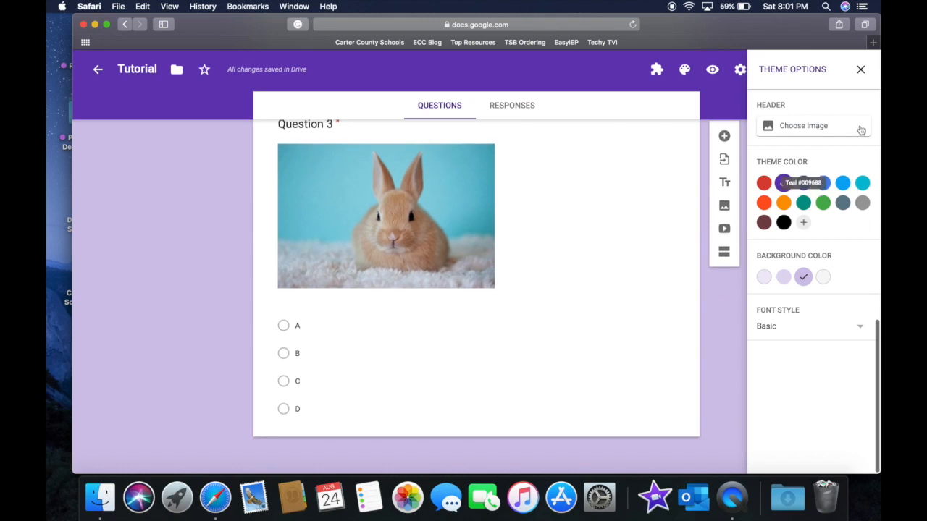
click(860, 69)
scroll(540, 243, up, 15)
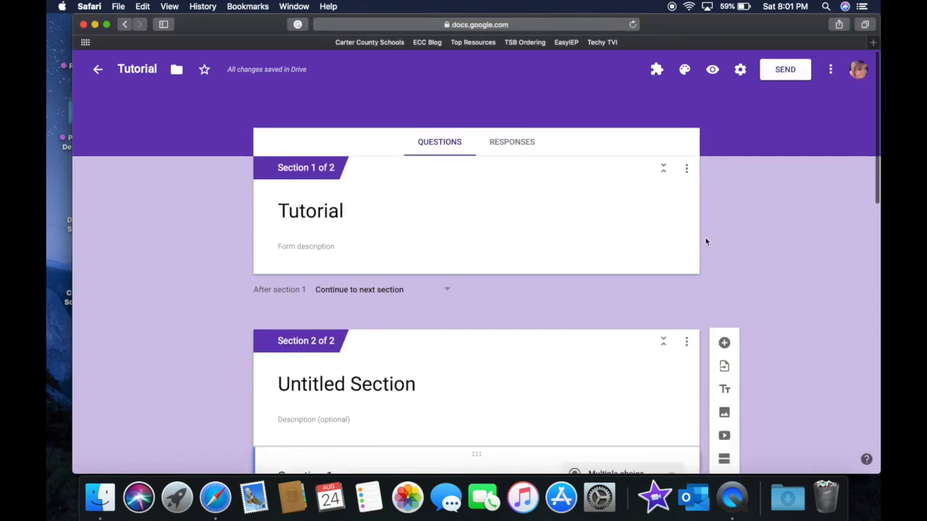
scroll(706, 242, down, 5)
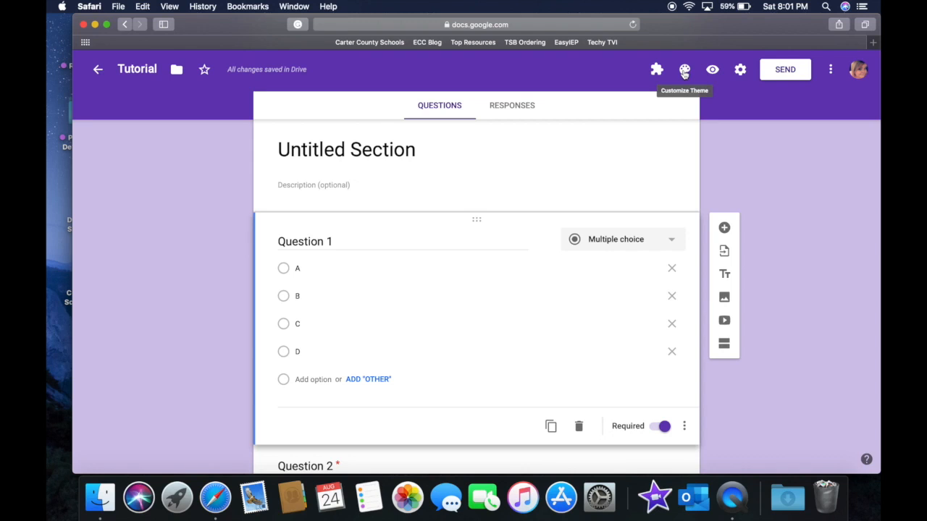
- Preview the form, answer A to Questions 1 and 2 and C to Question 3, and submit the response
click(714, 71)
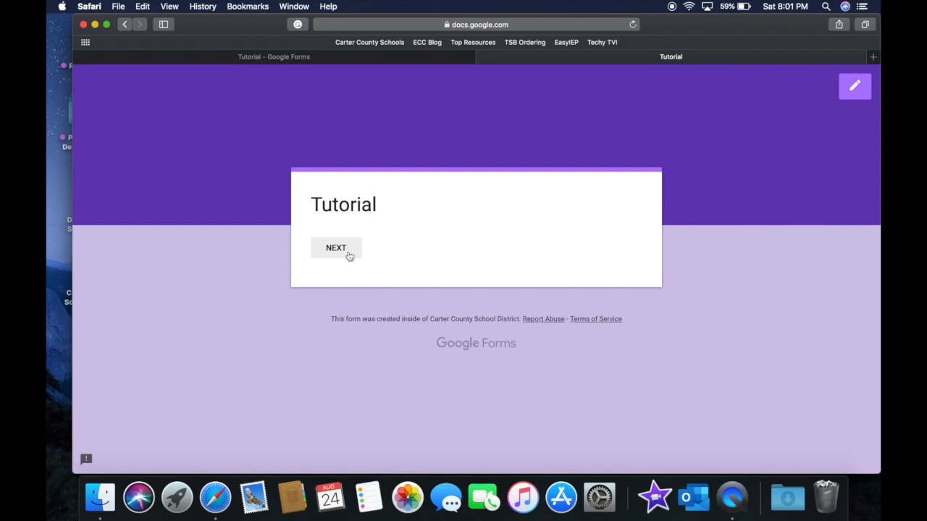
click(349, 256)
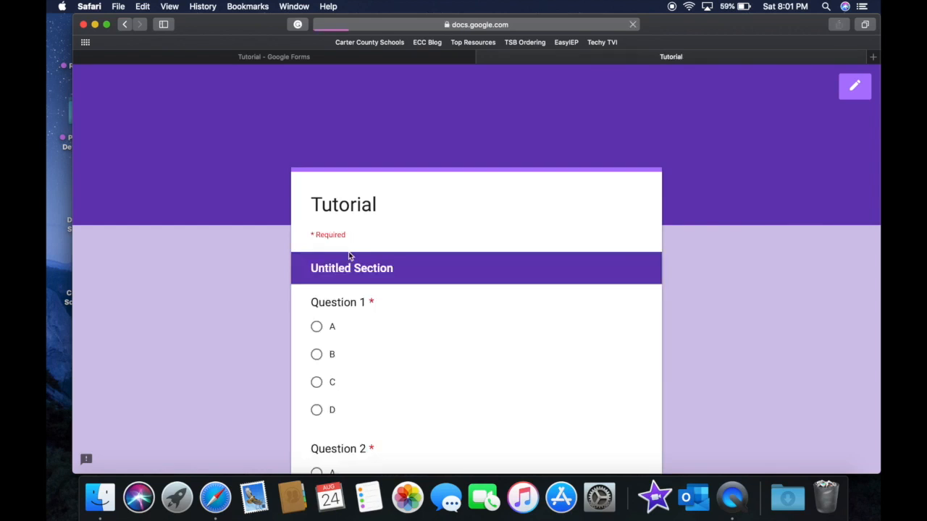
click(317, 326)
scroll(393, 341, down, 3)
click(314, 251)
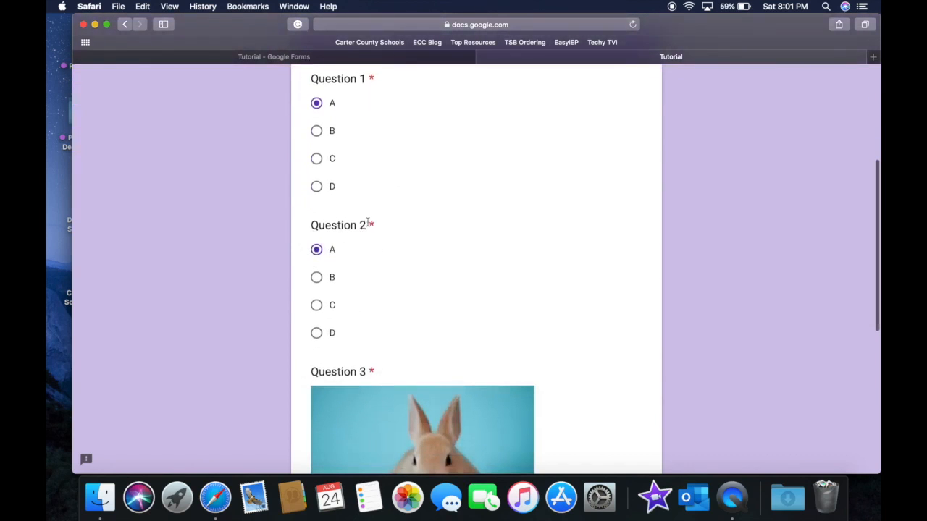
scroll(371, 237, down, 5)
click(317, 287)
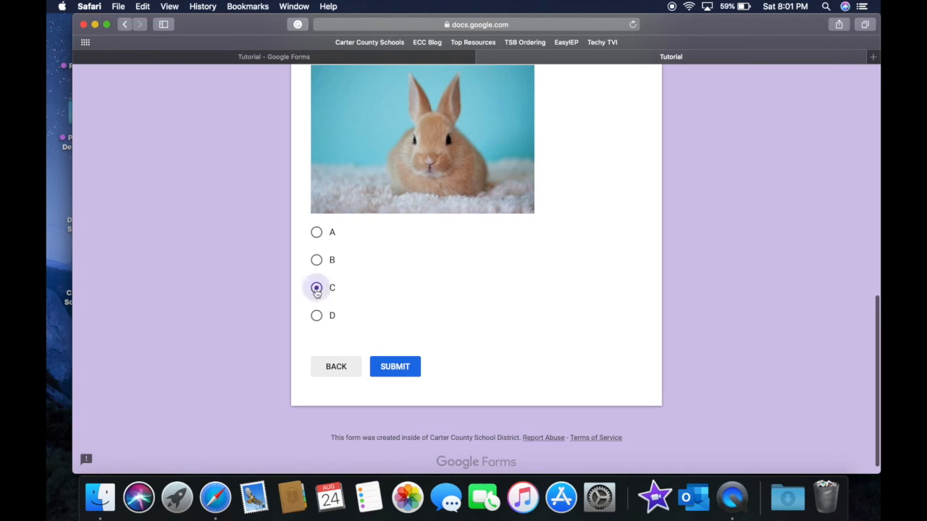
click(410, 369)
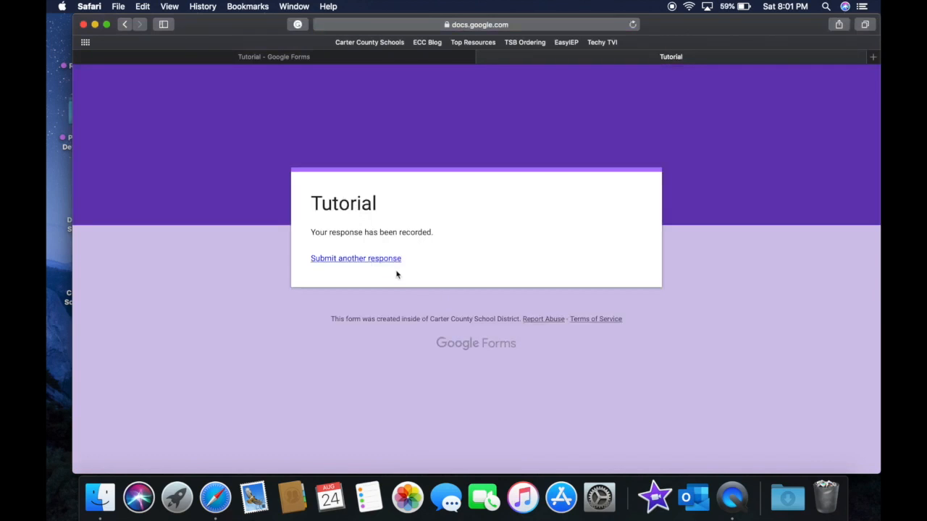
- Close the form preview and return to editing the Tutorial form
click(312, 58)
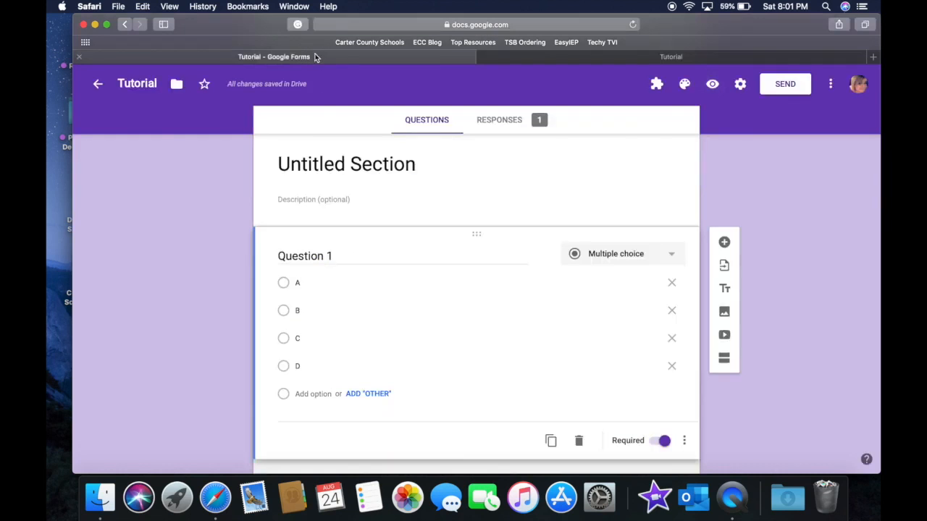
click(489, 58)
click(483, 58)
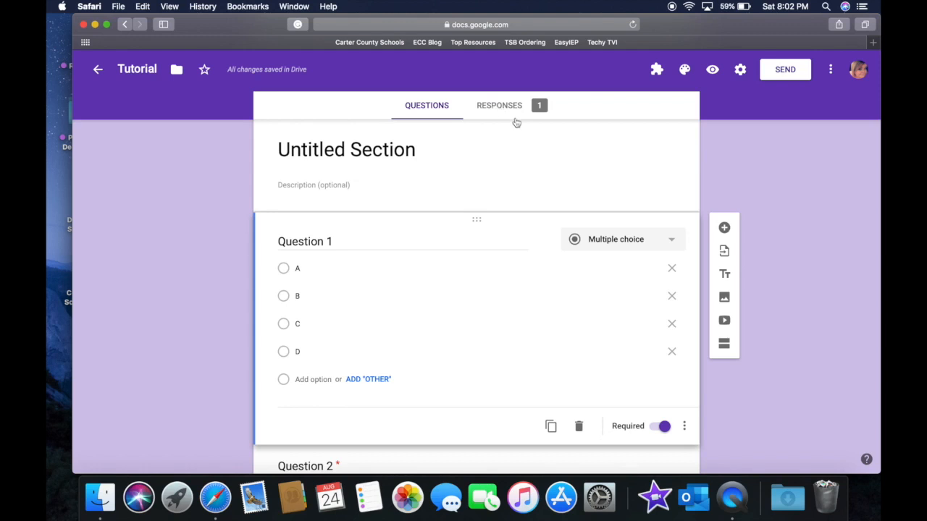
- Make answering Question 2 optional instead of required
scroll(515, 124, down, 2)
scroll(514, 124, up, 2)
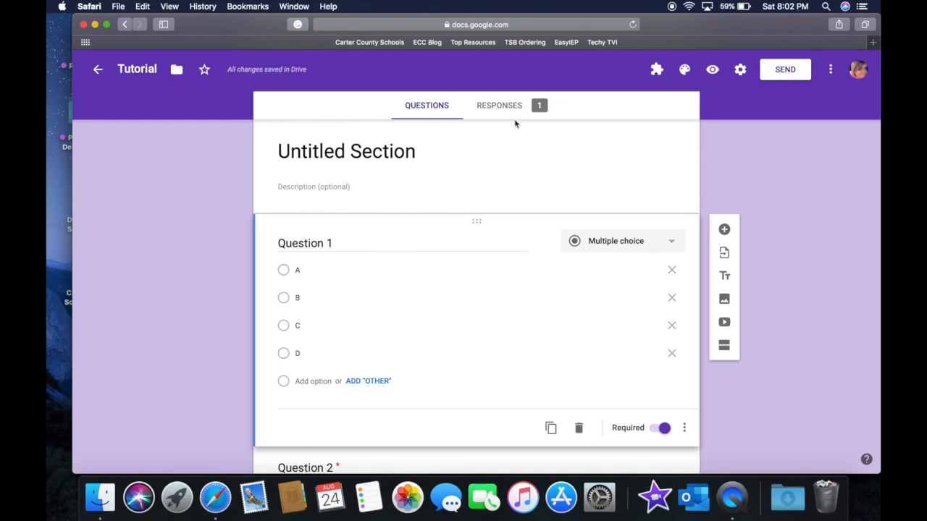
scroll(515, 124, down, 7)
scroll(514, 124, up, 3)
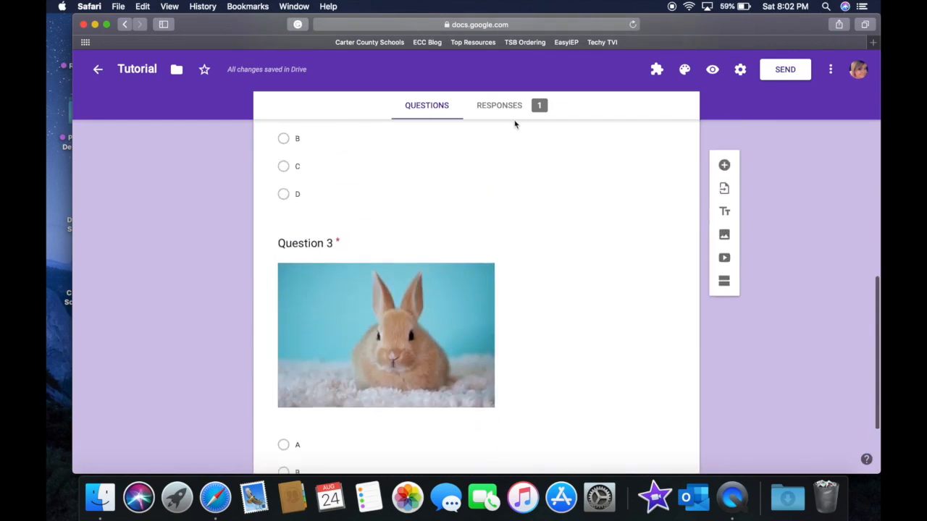
click(451, 223)
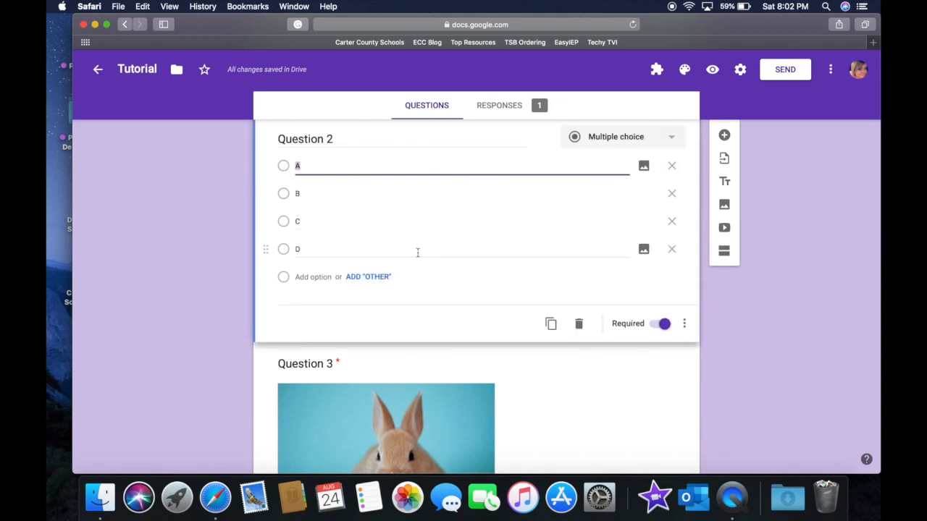
click(659, 325)
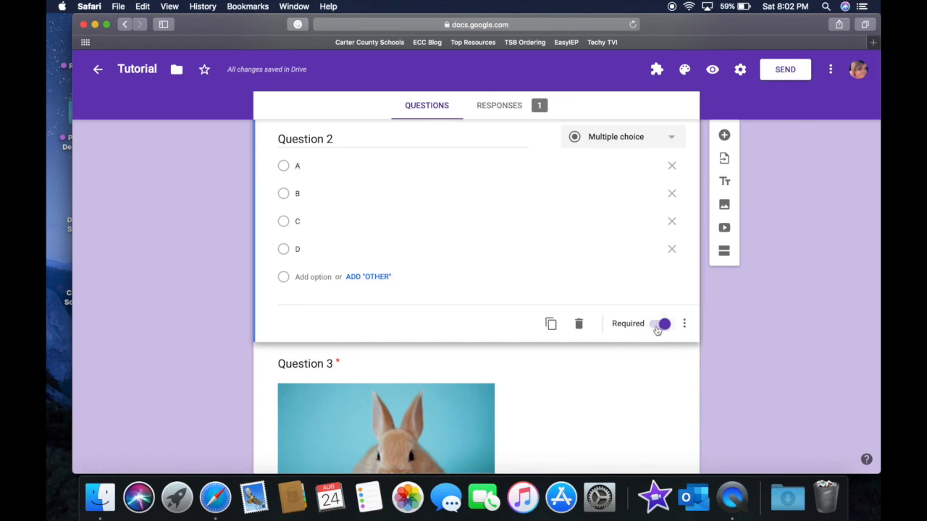
scroll(545, 248, up, 5)
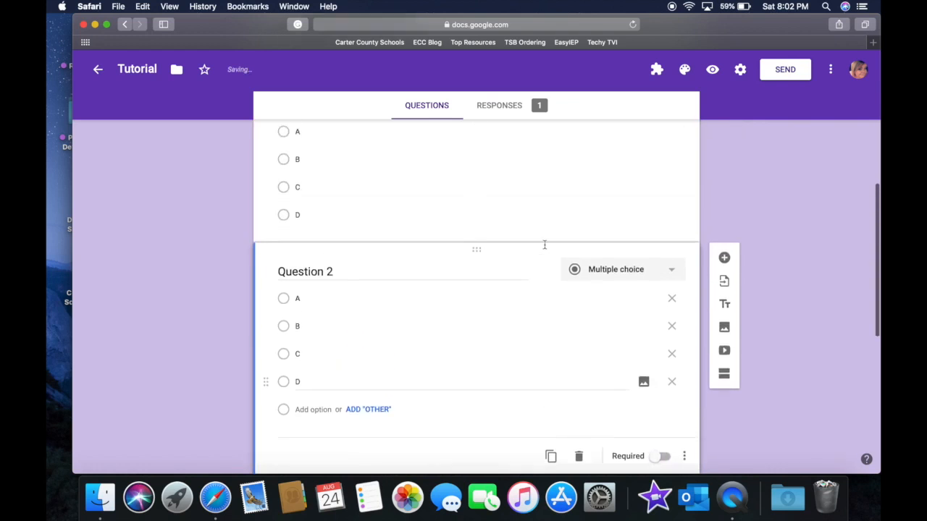
scroll(545, 249, down, 10)
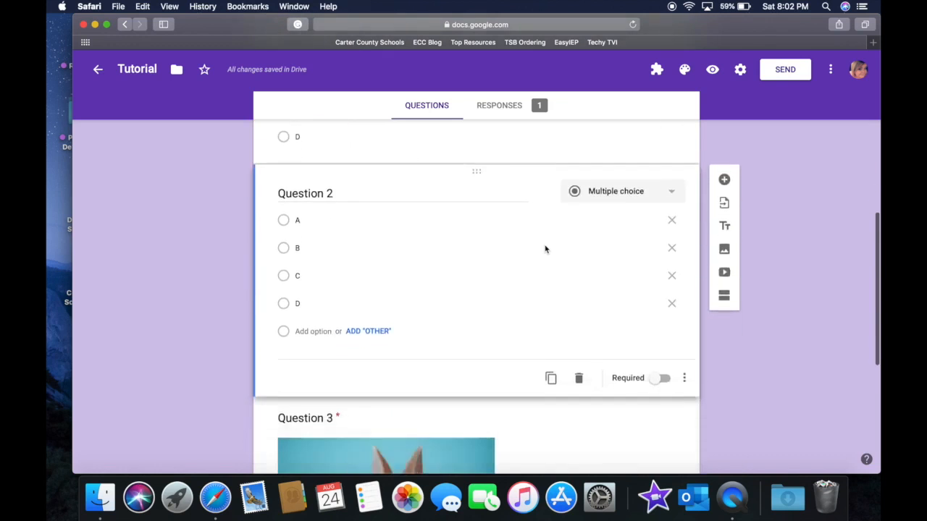
scroll(546, 247, up, 10)
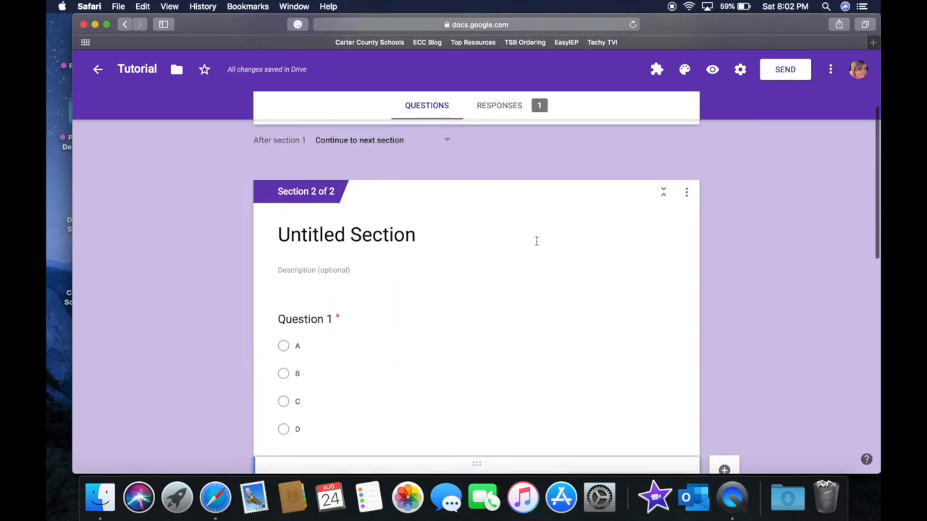
- Examine the response summary and the pie charts for Questions 1 to 3
click(510, 107)
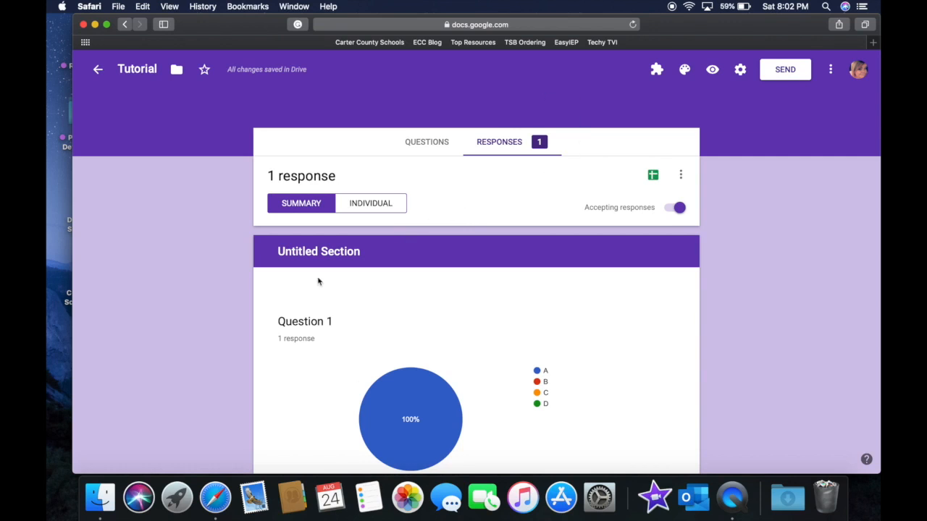
scroll(318, 282, down, 10)
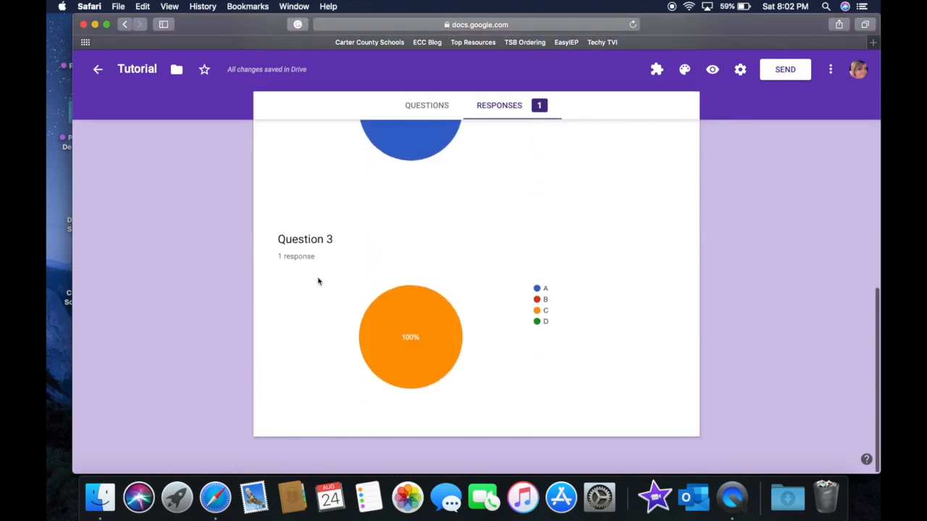
scroll(318, 282, up, 5)
scroll(318, 282, up, 3)
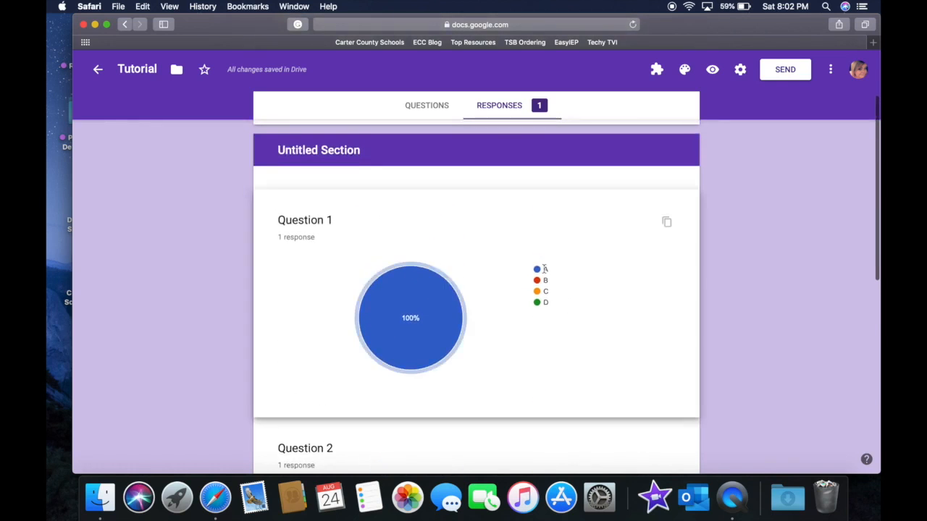
mouse_move(430, 311)
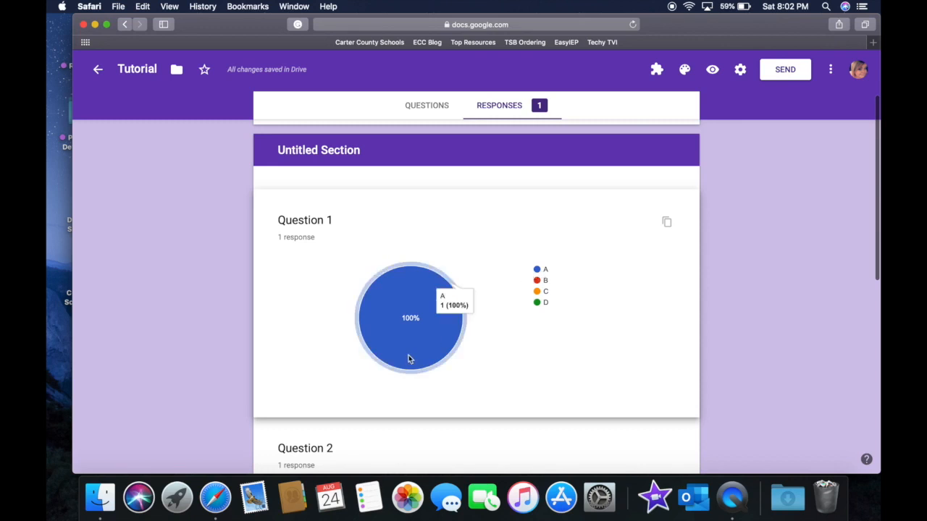
scroll(408, 358, down, 5)
mouse_move(441, 430)
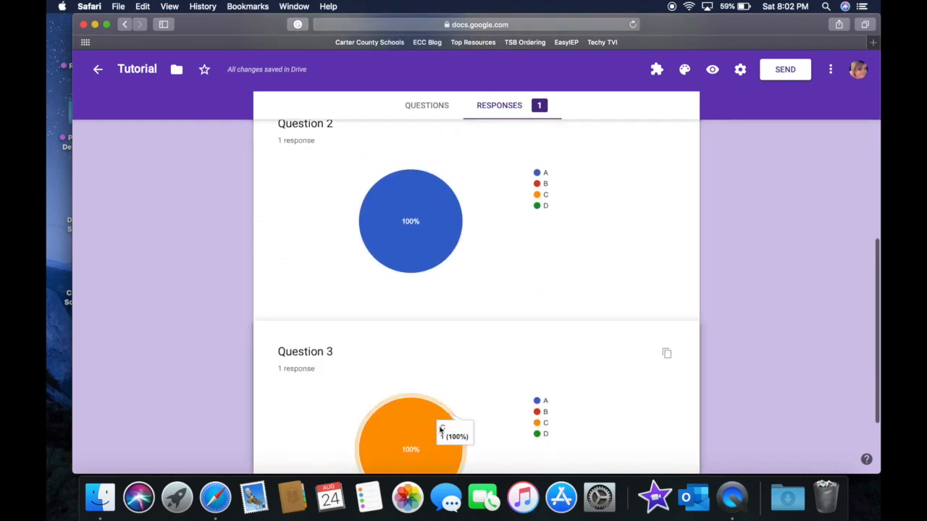
scroll(440, 430, down, 2)
scroll(459, 290, up, 6)
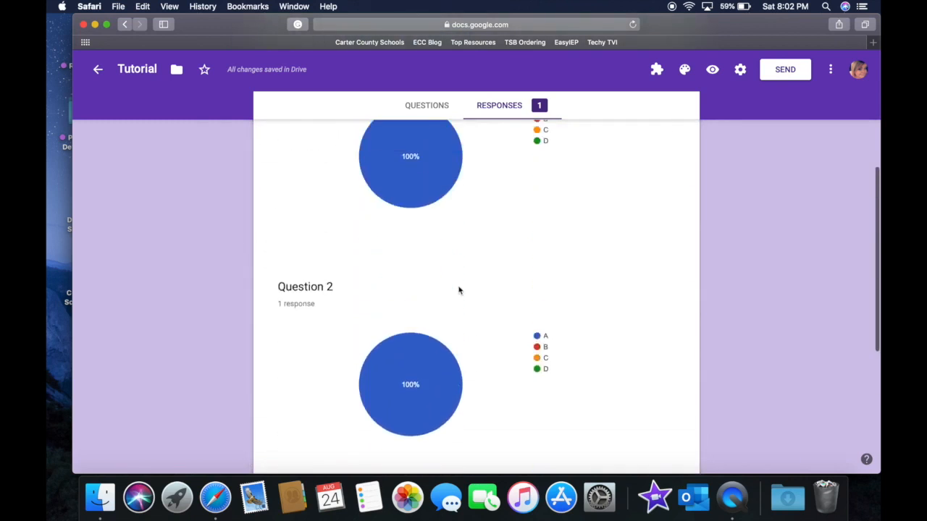
scroll(459, 290, up, 3)
mouse_move(458, 290)
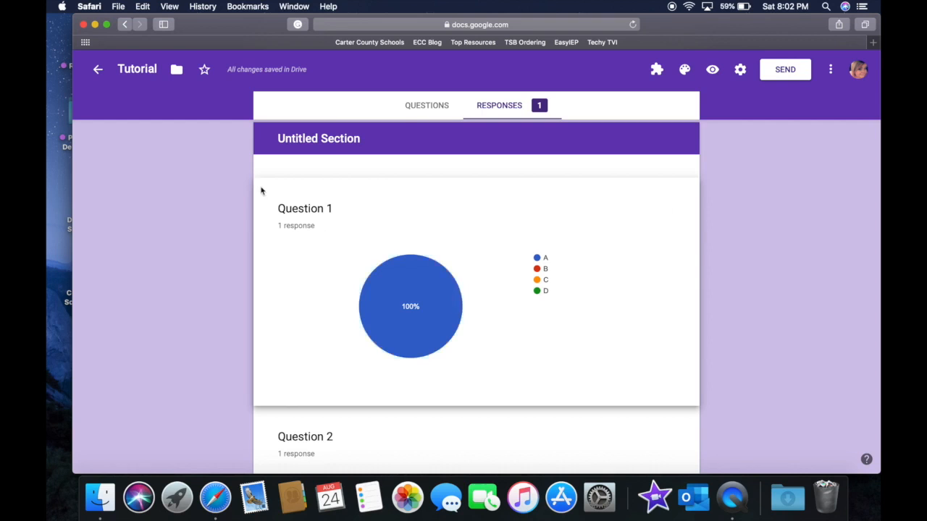
- Revisit the form's questions, and stop the form from accepting responses
click(414, 107)
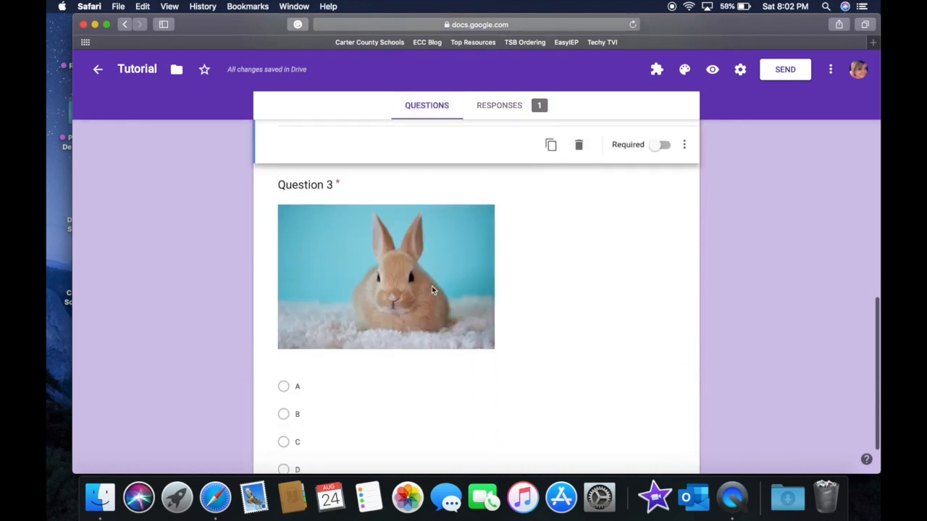
scroll(549, 258, up, 10)
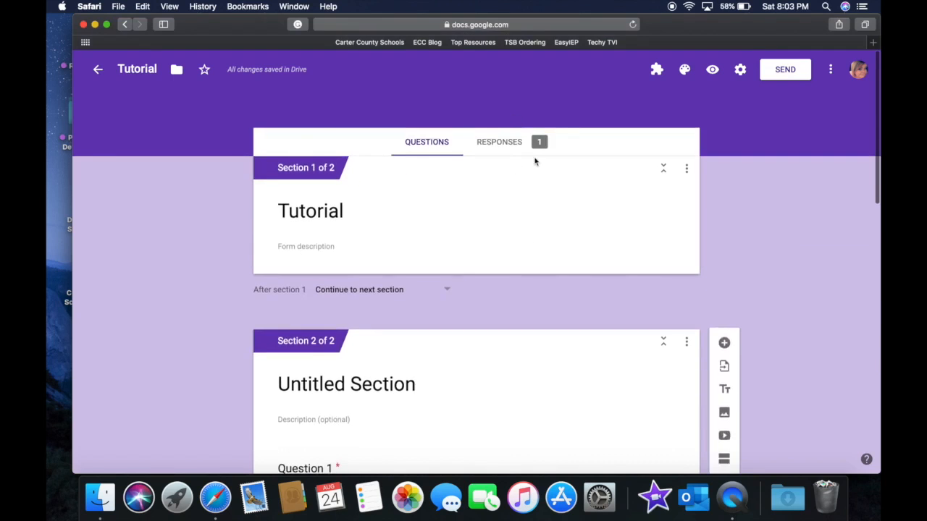
click(515, 141)
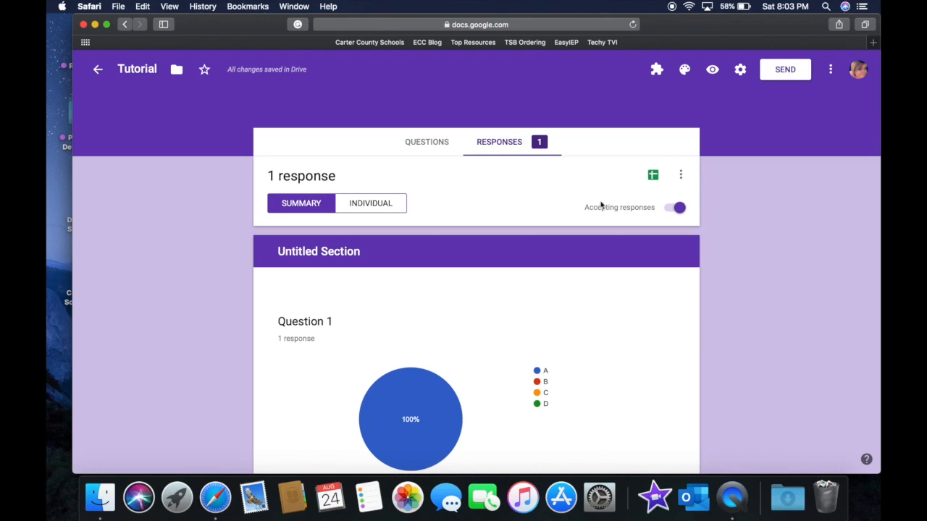
click(677, 210)
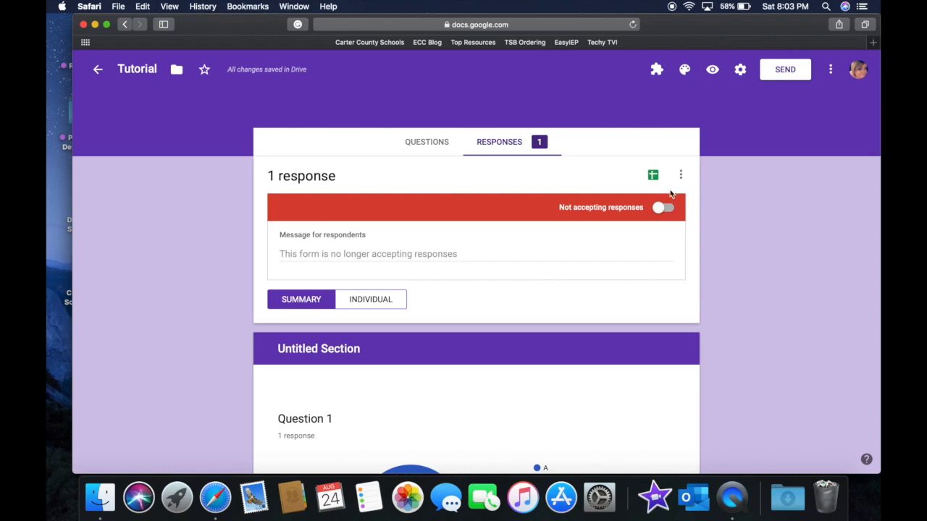
- Check the additional response options, and show the submitted answers as individual responses
click(680, 177)
click(637, 187)
scroll(365, 273, down, 2)
click(377, 253)
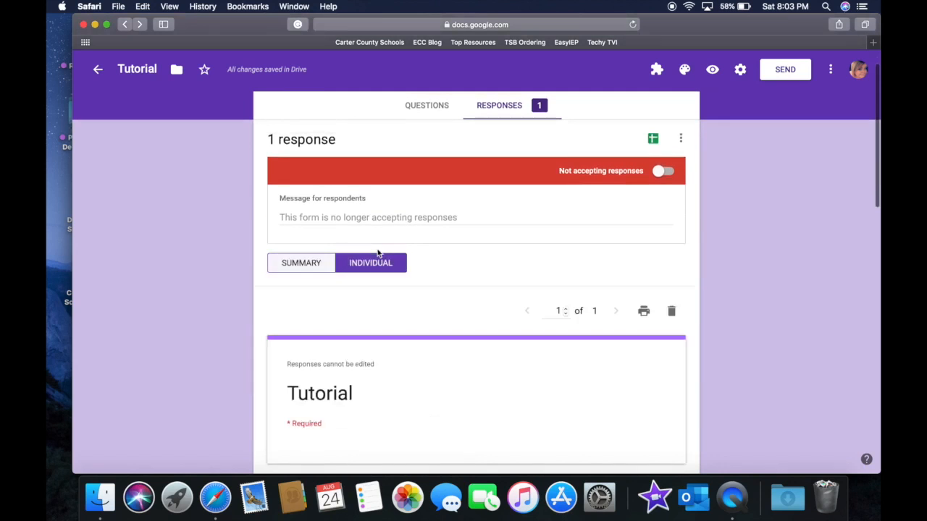
- Look through the individual response's submitted answers, and delete that response
scroll(425, 310, down, 6)
scroll(423, 310, down, 4)
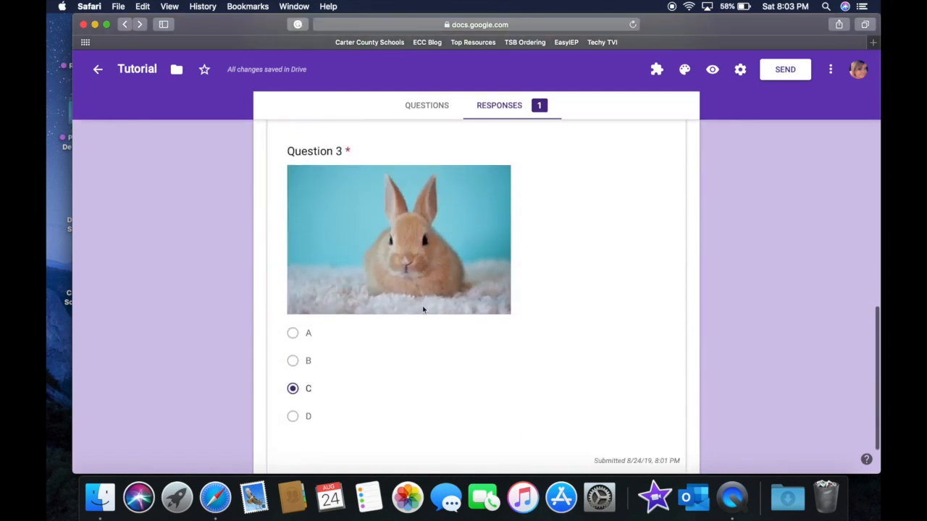
scroll(423, 310, up, 8)
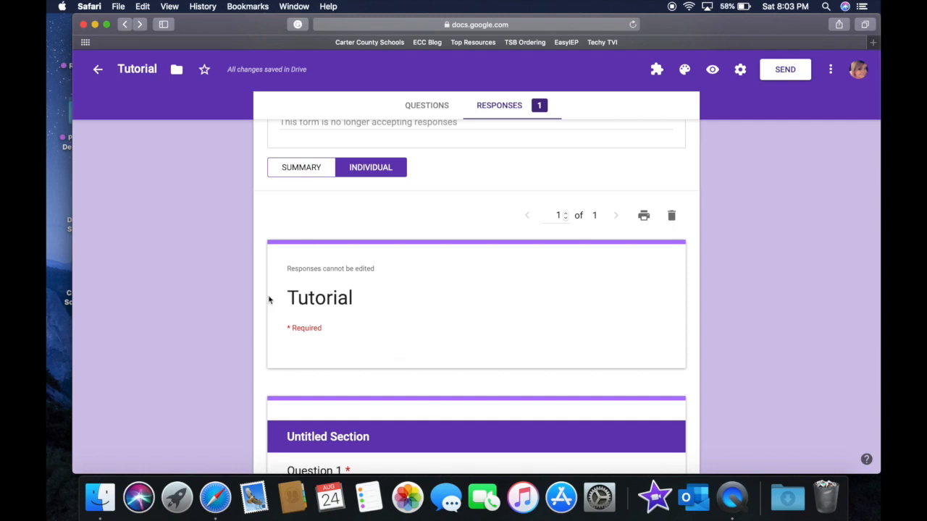
click(673, 216)
click(555, 295)
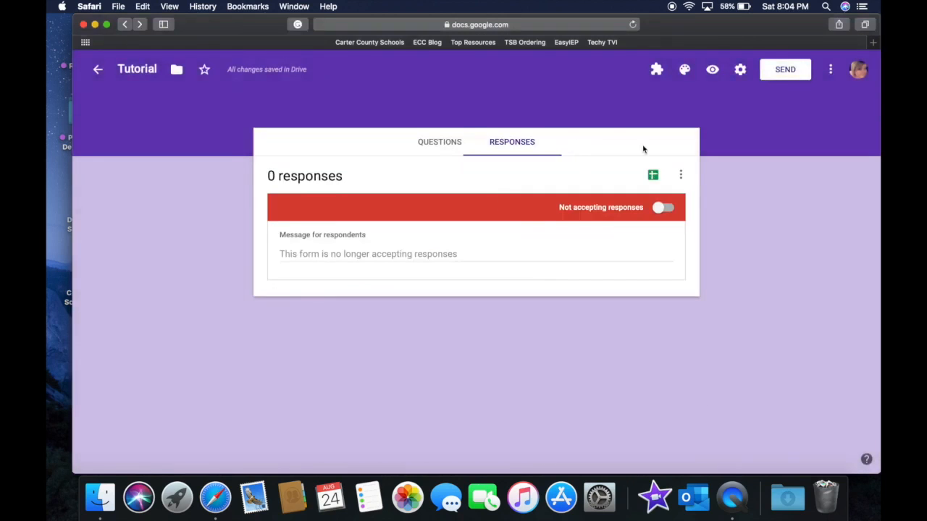
- Review the options for sending the form by email, link and embedded HTML, and leave without sending it
click(743, 69)
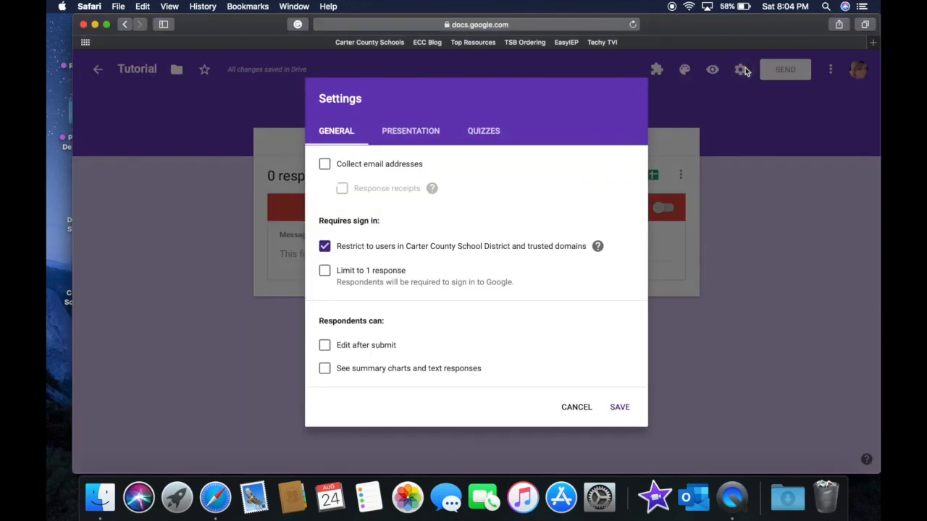
click(750, 143)
click(783, 70)
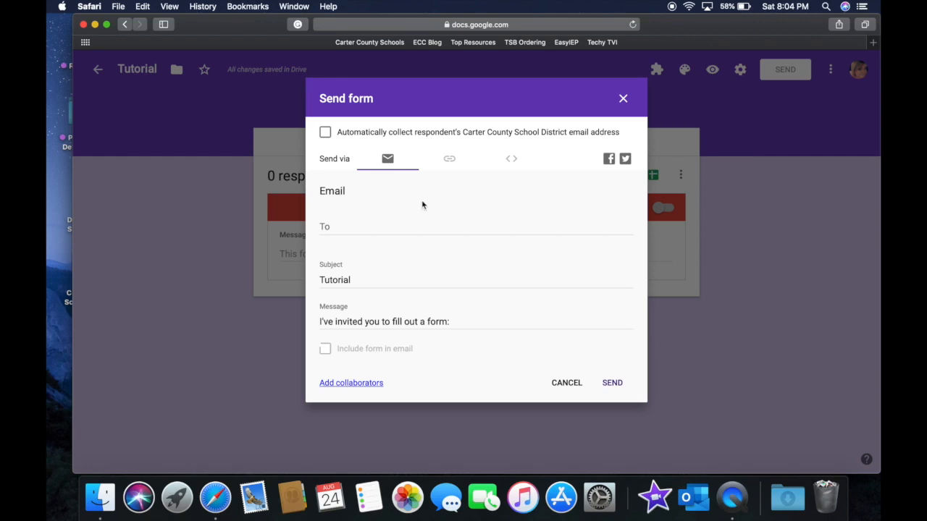
click(456, 161)
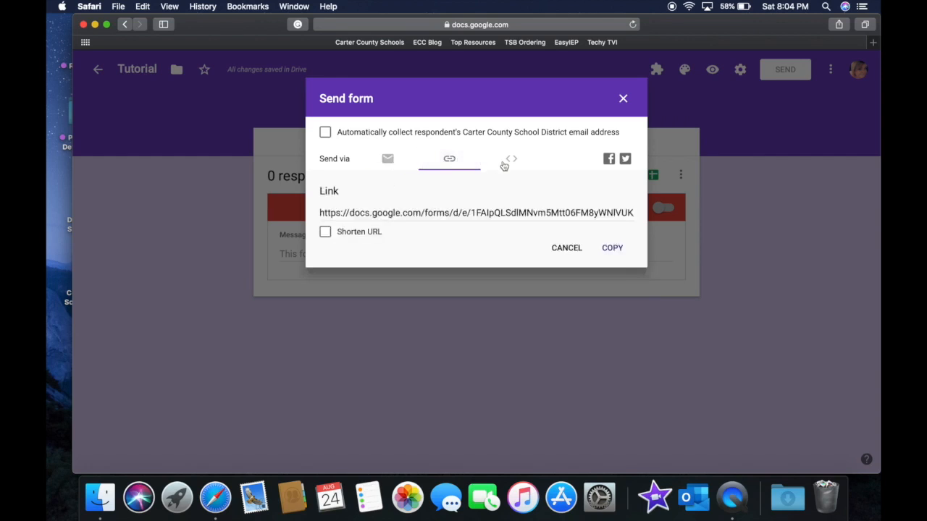
click(511, 162)
click(387, 159)
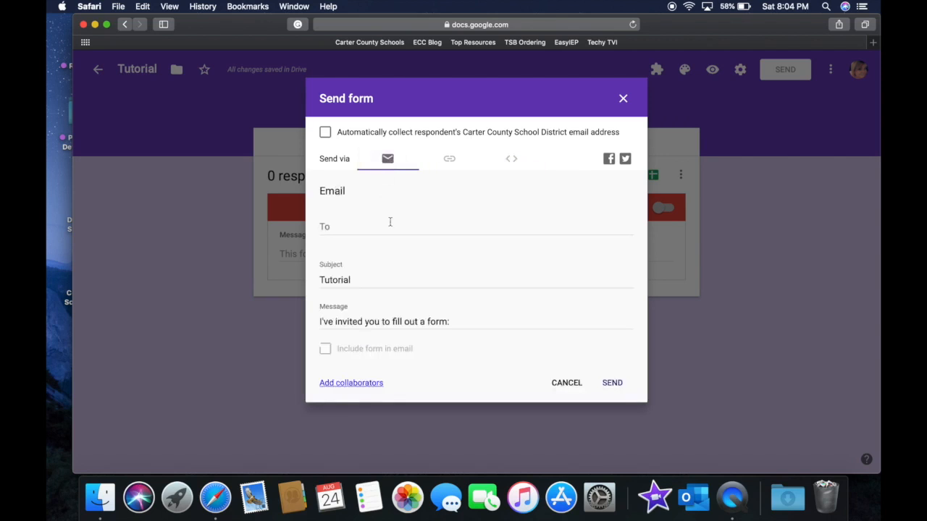
click(354, 274)
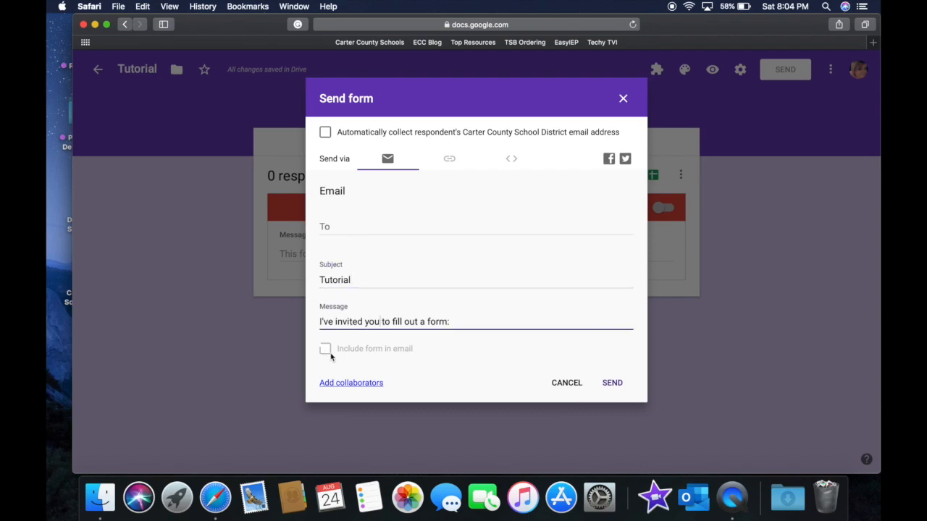
click(575, 388)
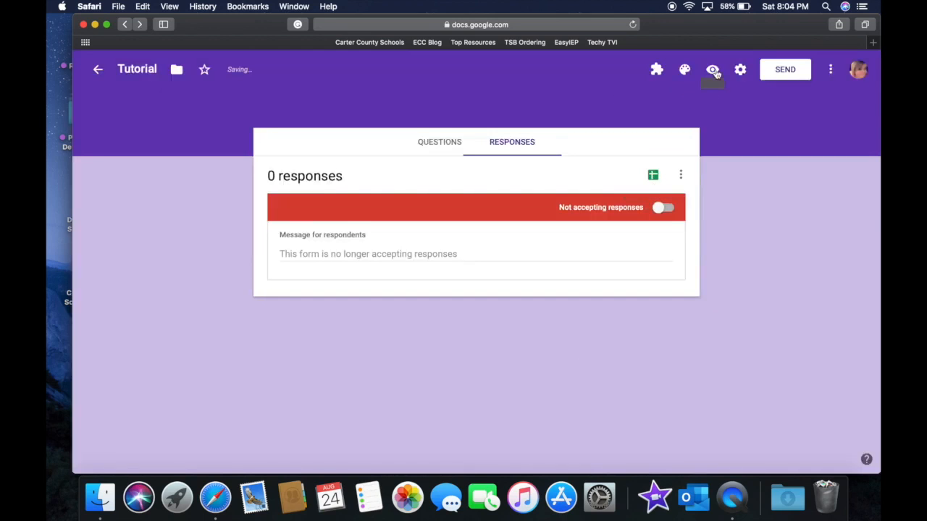
- In the form settings, remove the restriction to users in Carter County School District and trusted domains
click(741, 71)
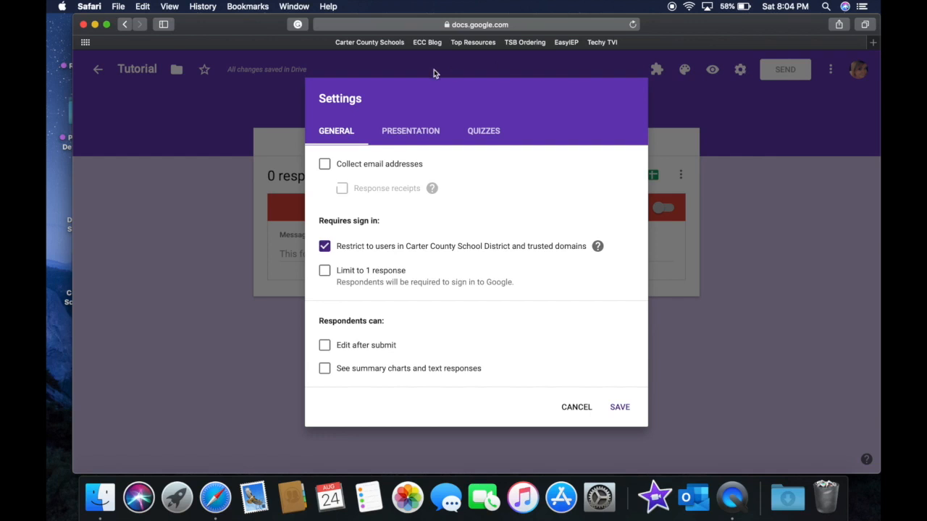
click(673, 102)
click(739, 70)
click(325, 247)
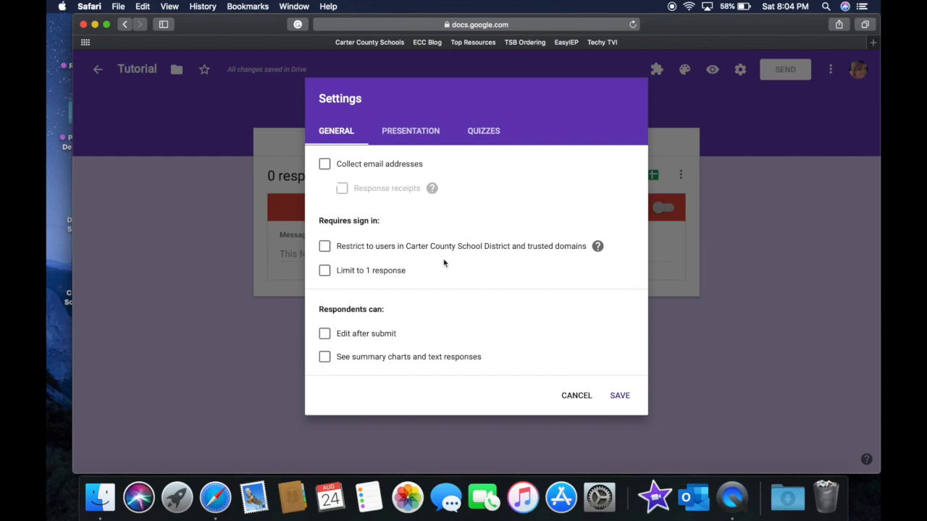
click(323, 336)
click(323, 338)
- Make the form show a progress bar, and hide the link to submit another response
click(425, 138)
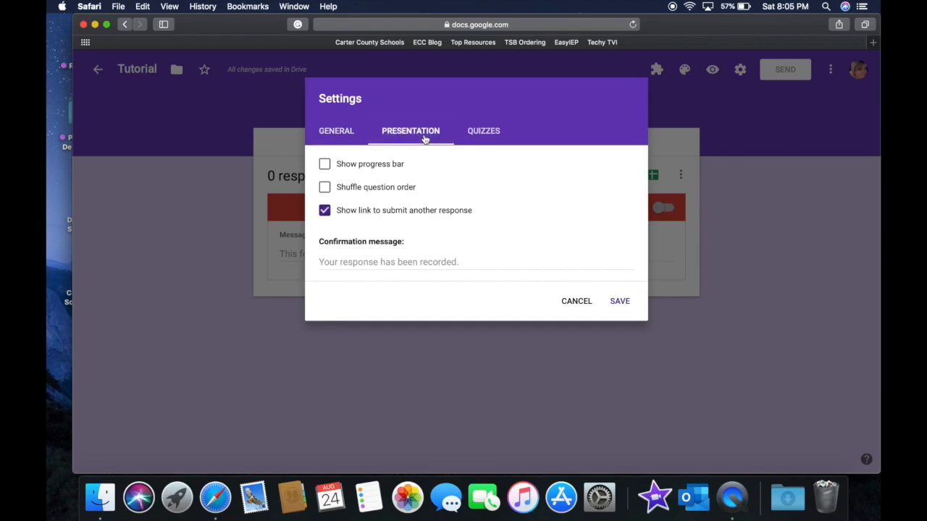
click(325, 164)
click(325, 210)
- Set the form's confirmation message to "Thank you for completing my form"
click(437, 260)
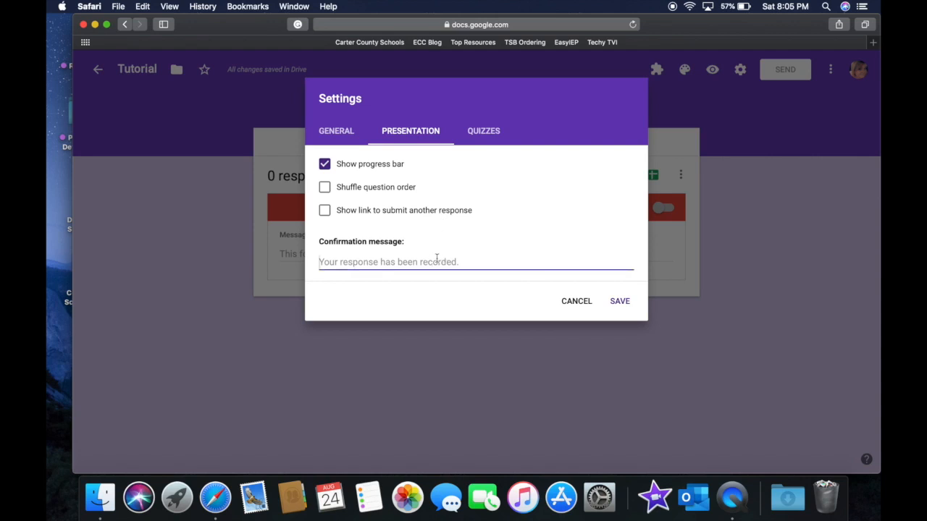
text(W)
key(BackSpace)
text(Than)
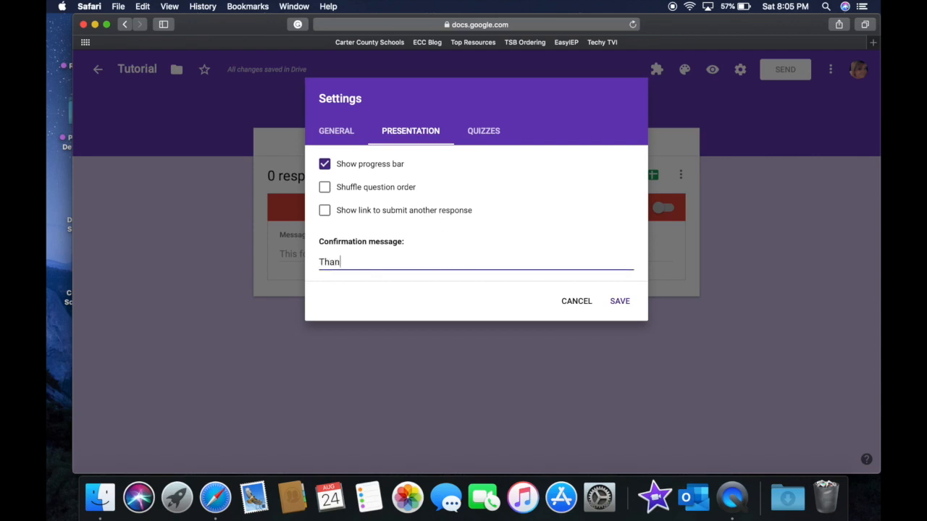
text(k you for compl\etin)
key(BackSpace)
key(BackSpace)
key(BackSpace)
key(BackSpace)
key(BackSpace)
text(eting )
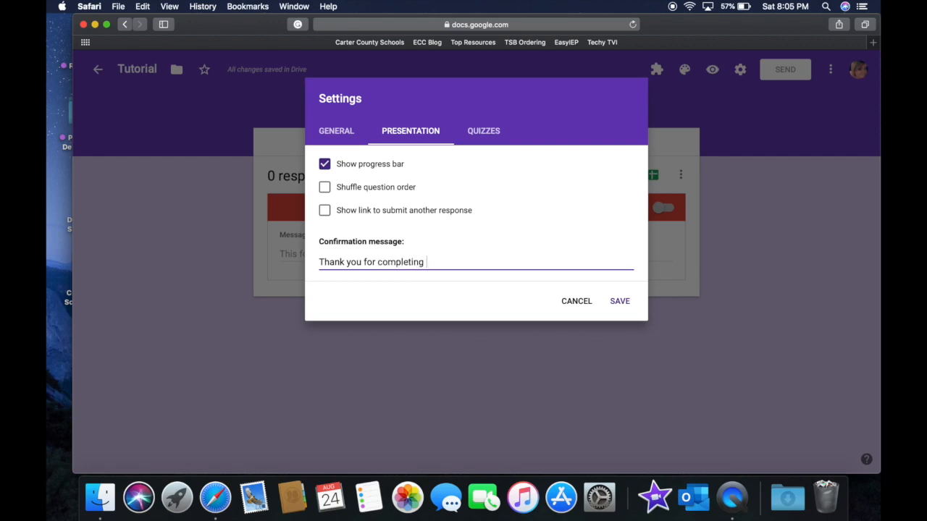
text(my form)
- Try making the form a quiz that releases grades later, after manual review, and check what respondents can see
click(484, 131)
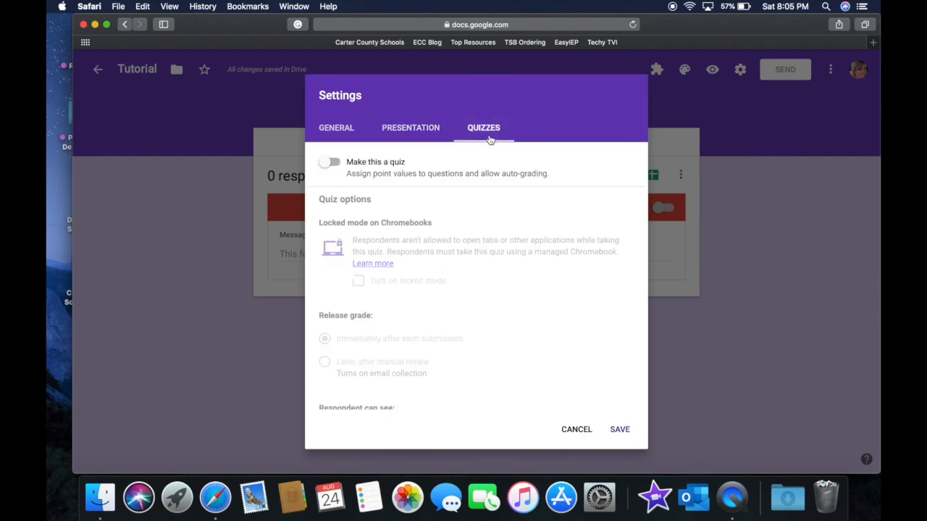
click(331, 163)
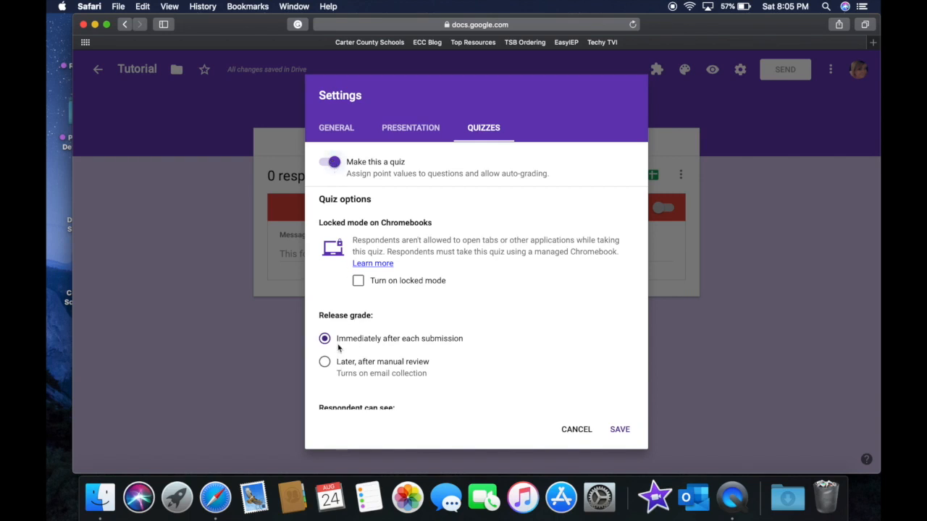
scroll(368, 382, down, 1)
scroll(368, 381, down, 3)
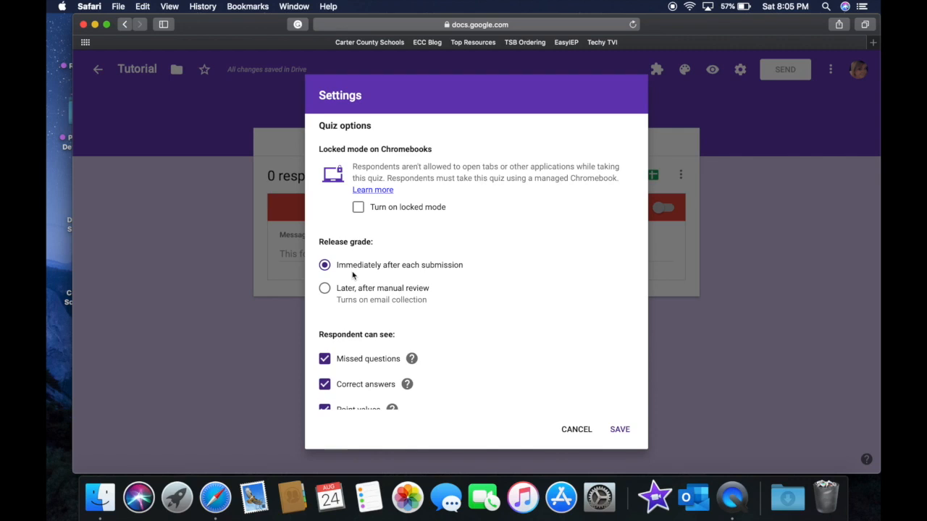
scroll(353, 275, down, 2)
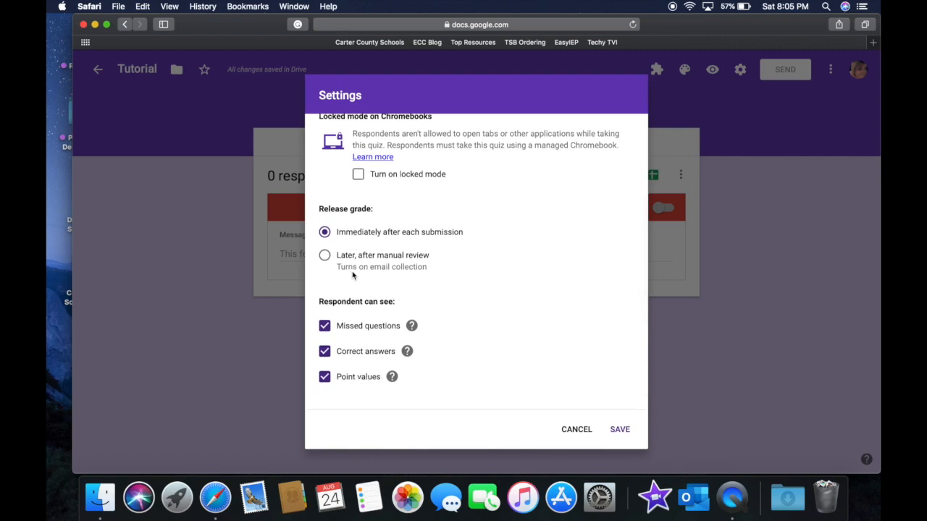
click(332, 257)
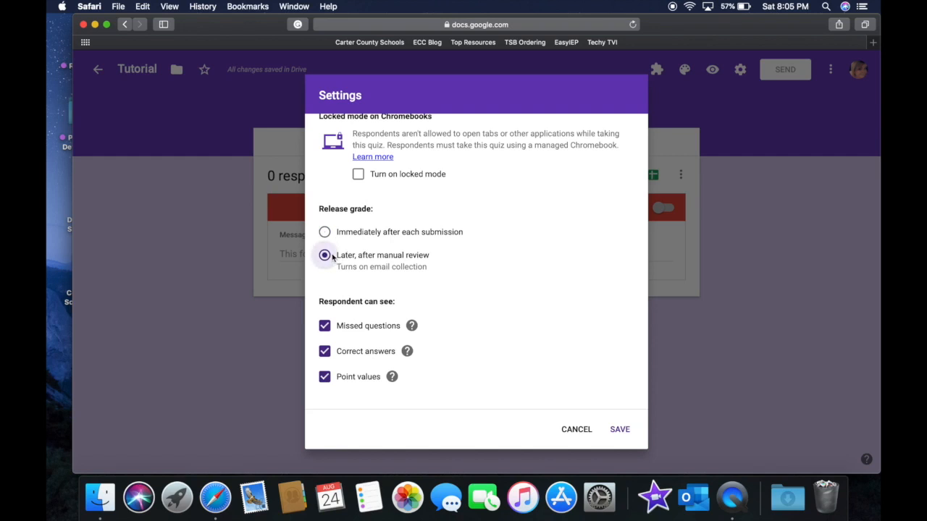
scroll(522, 280, up, 3)
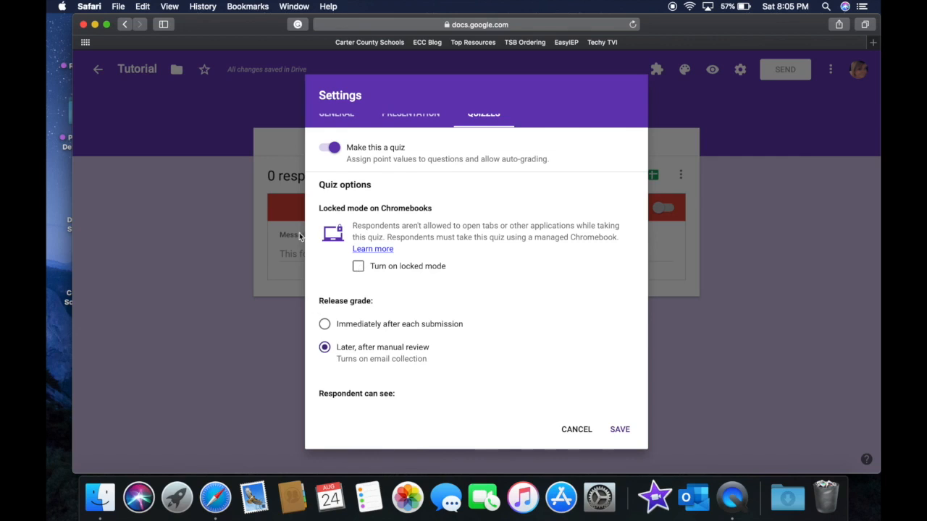
- Turn off the quiz option and save the form settings
click(337, 149)
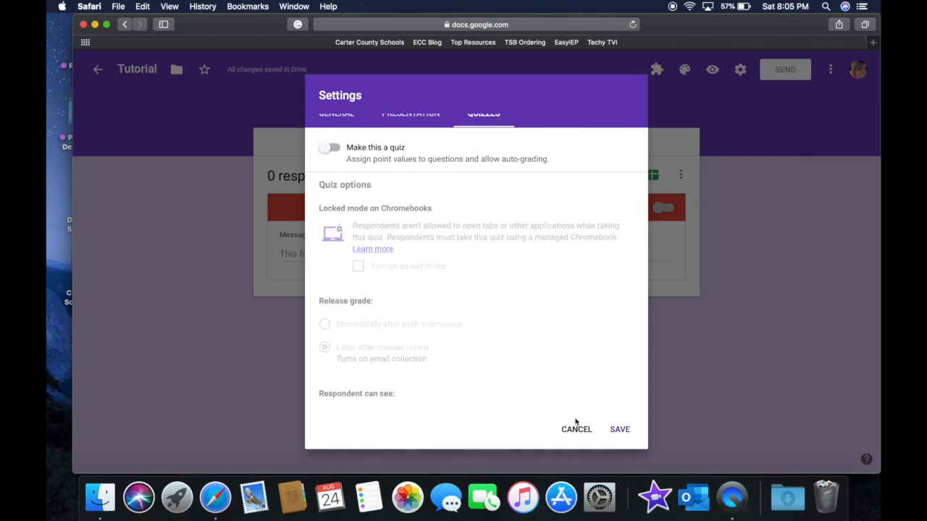
scroll(554, 300, up, 1)
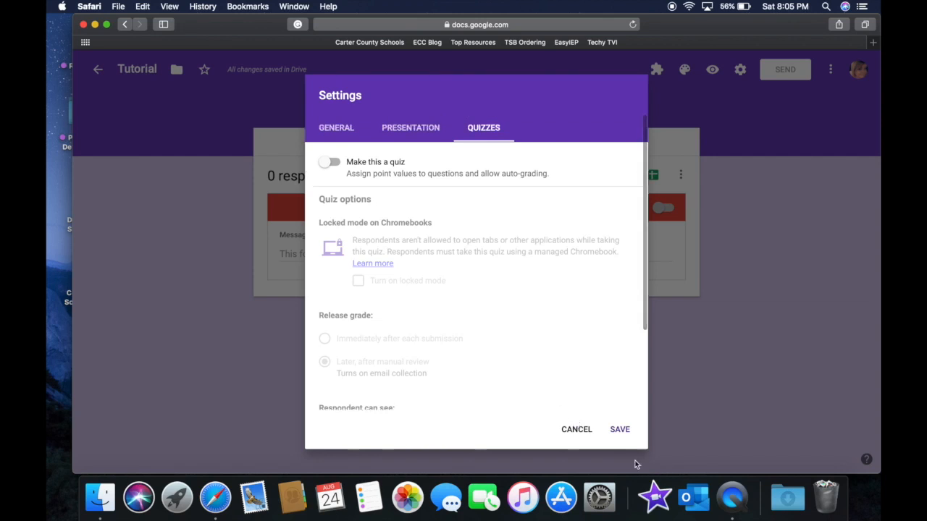
click(620, 430)
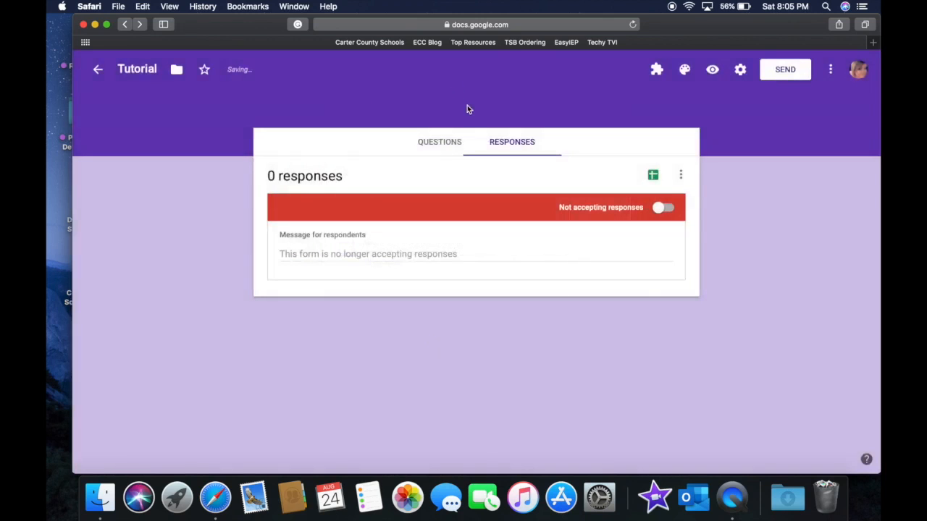